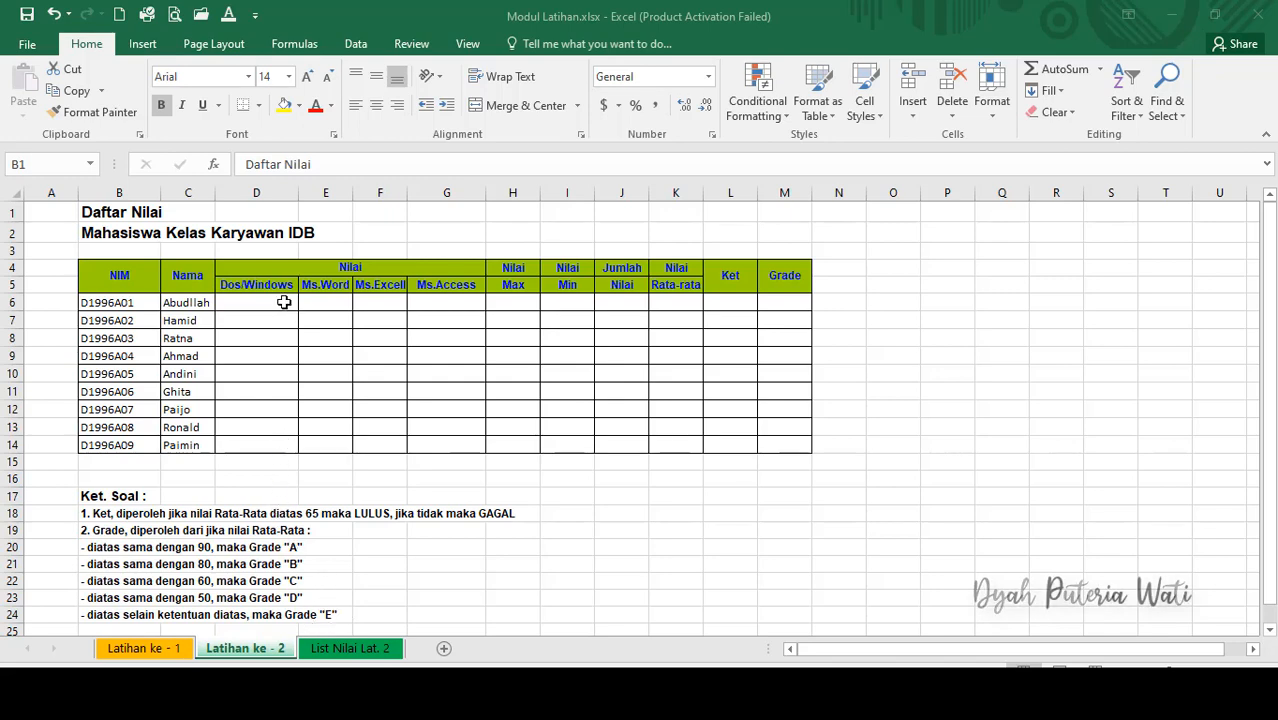
Enter 60, 70 and 100 as the first student's Dos/Windows, Ms.Word and Ms.Excell scores in D6:F6
click(289, 306)
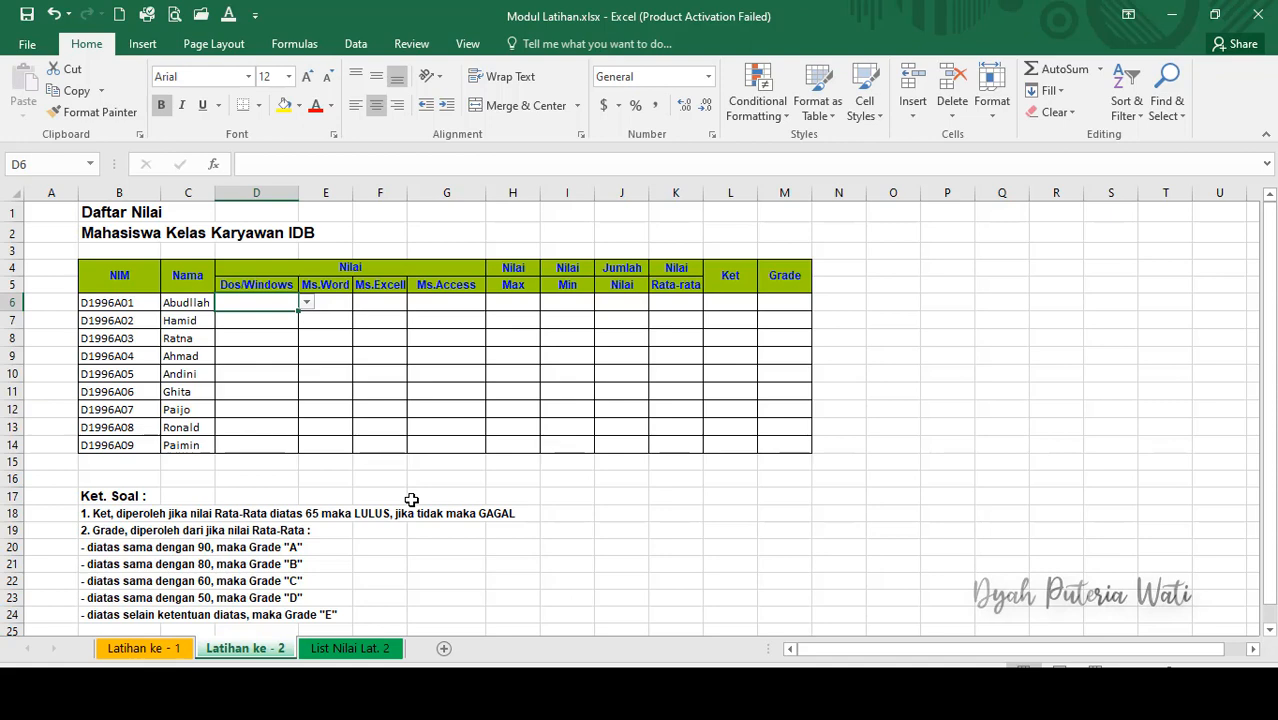
text(60)
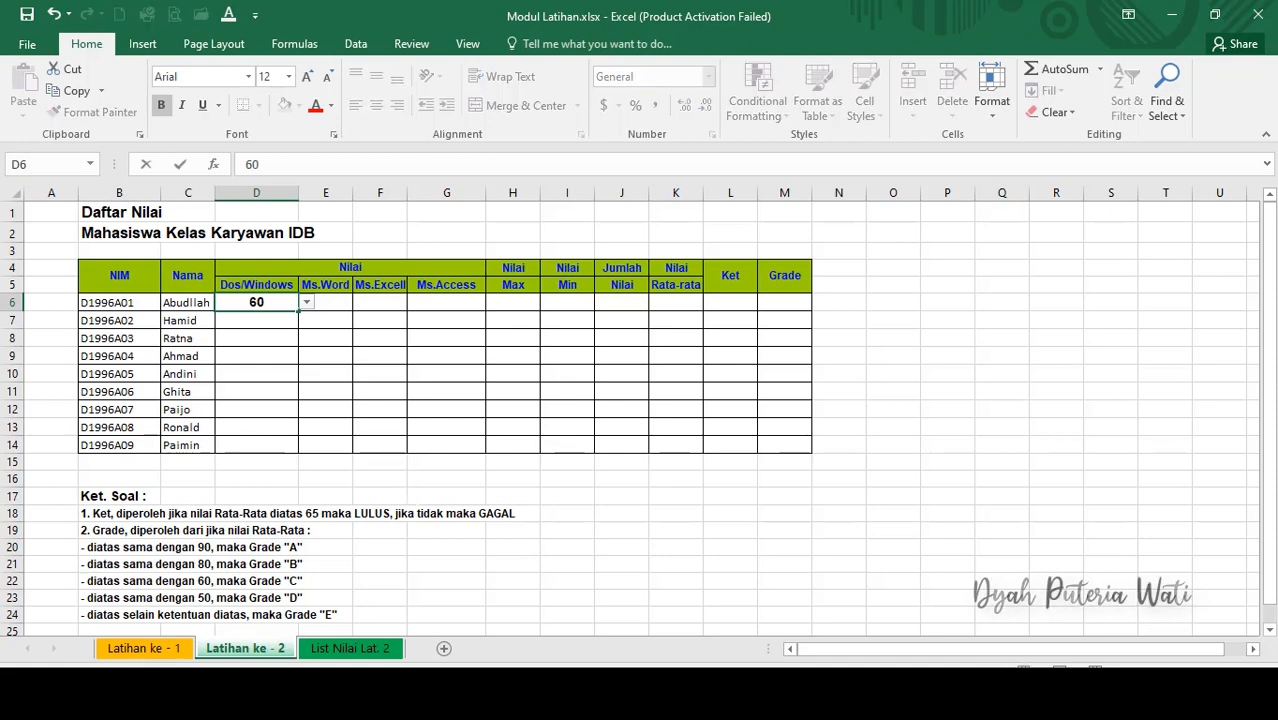
key(Tab)
text(70)
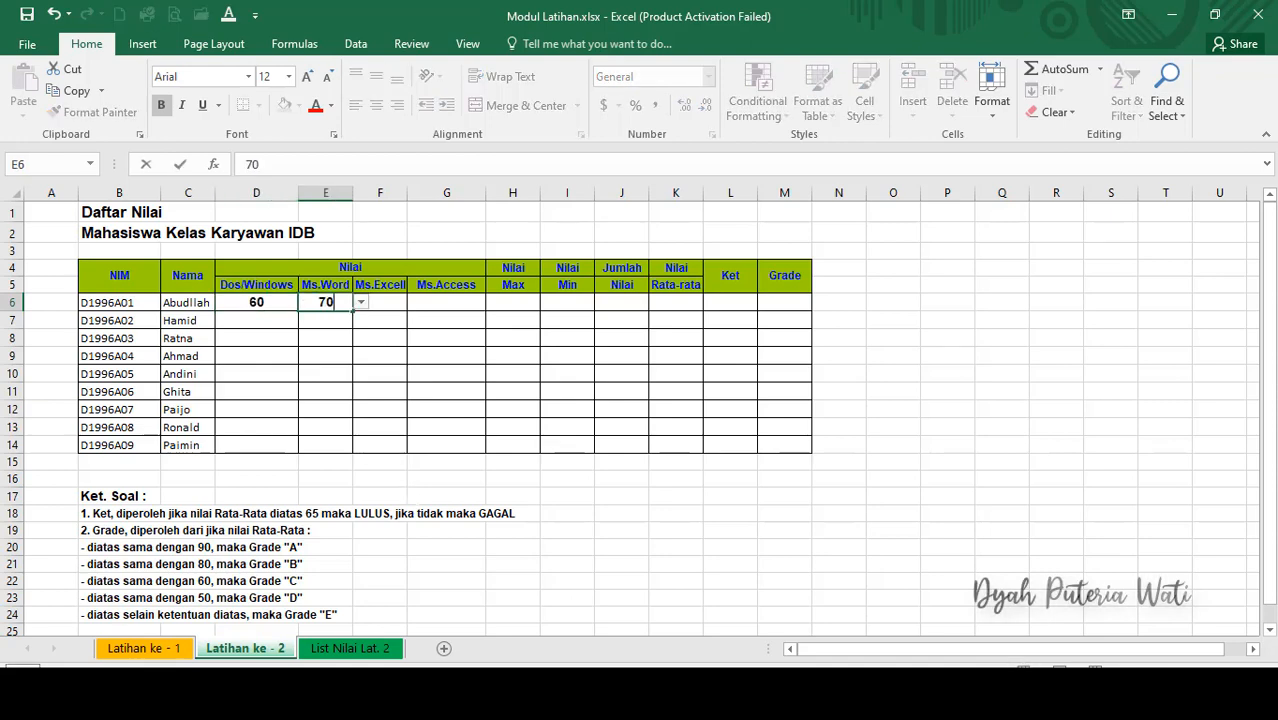
key(Tab)
text(1)
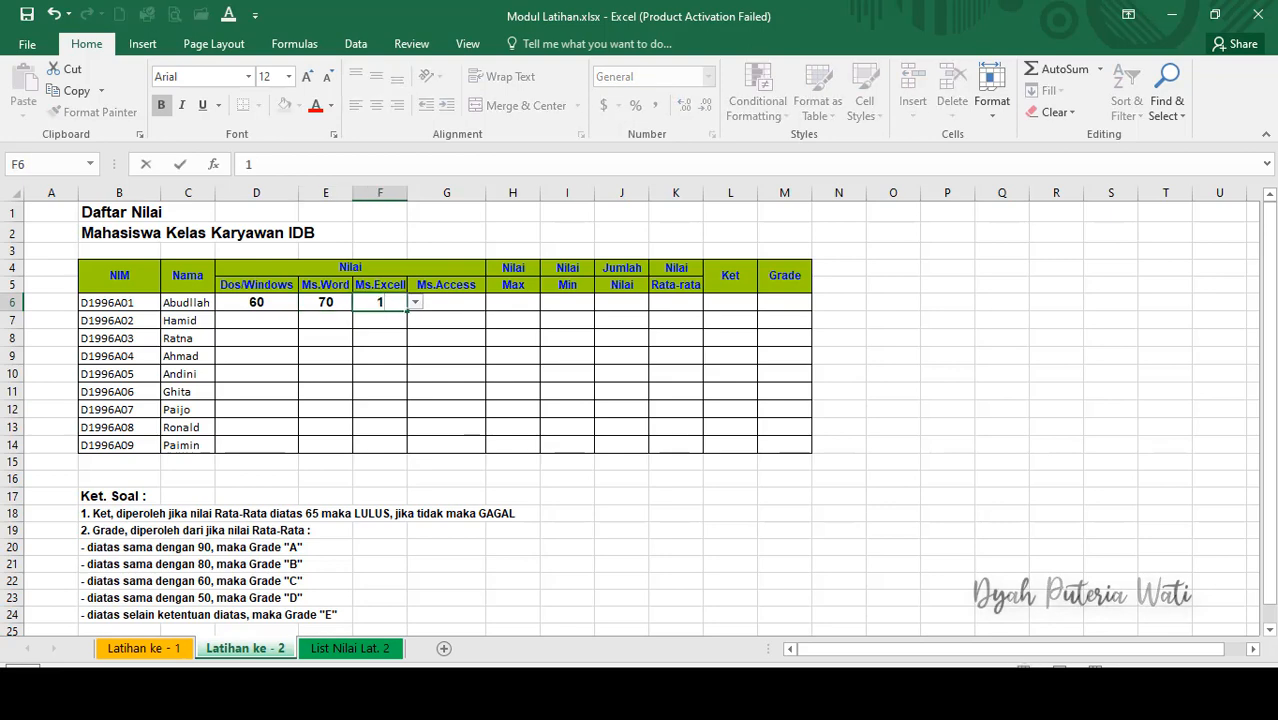
text(0-)
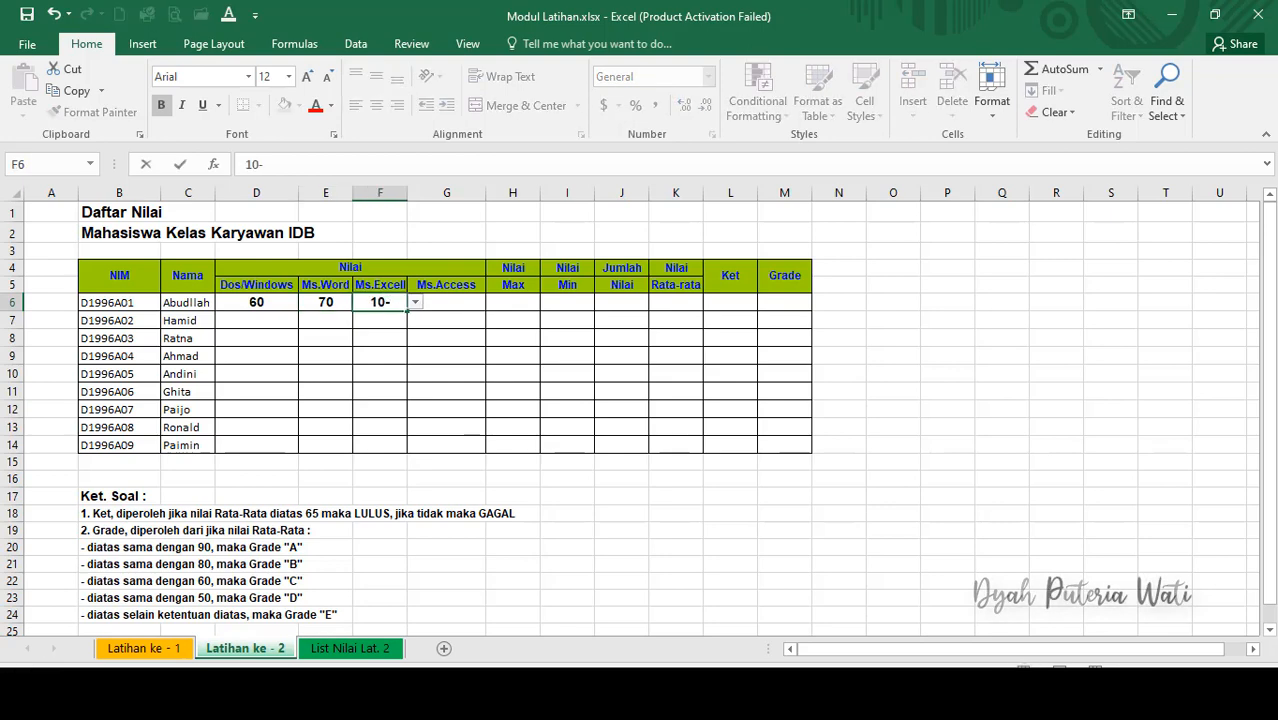
click(415, 302)
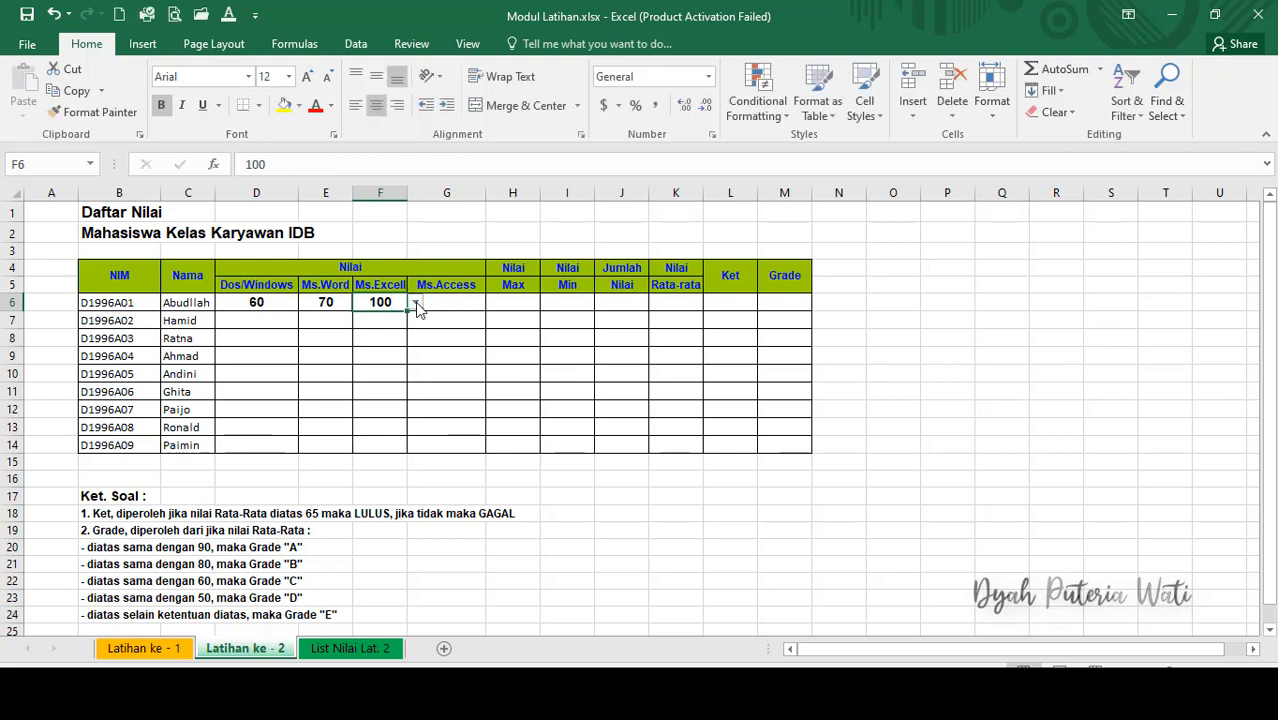
Clear the first student's three scores from D6:F6
click(305, 373)
click(252, 305)
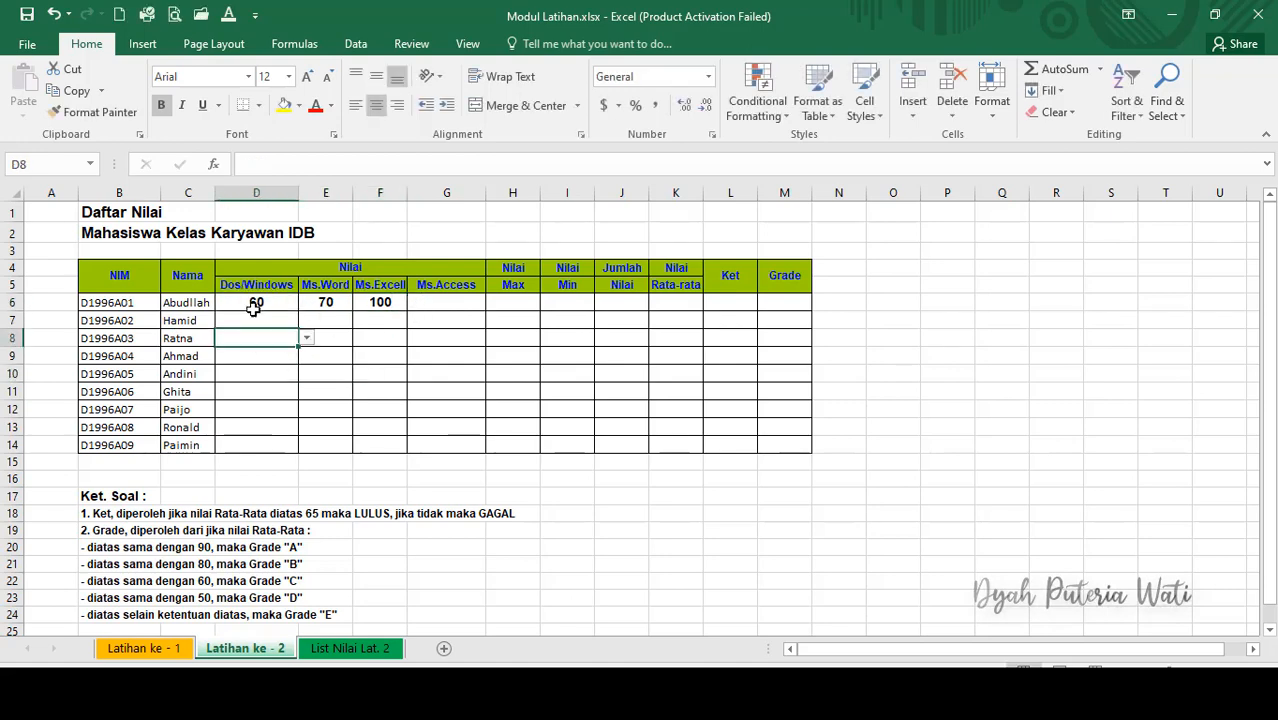
drag(292, 302, 375, 302)
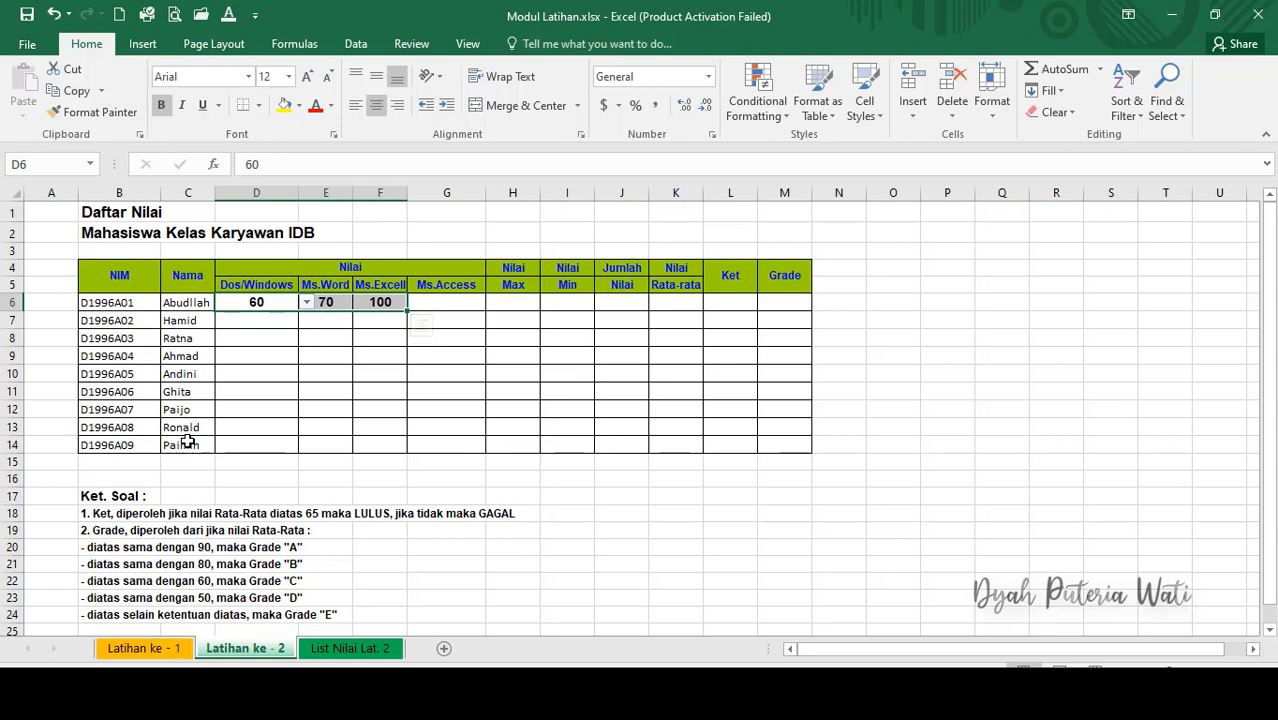
key(Delete)
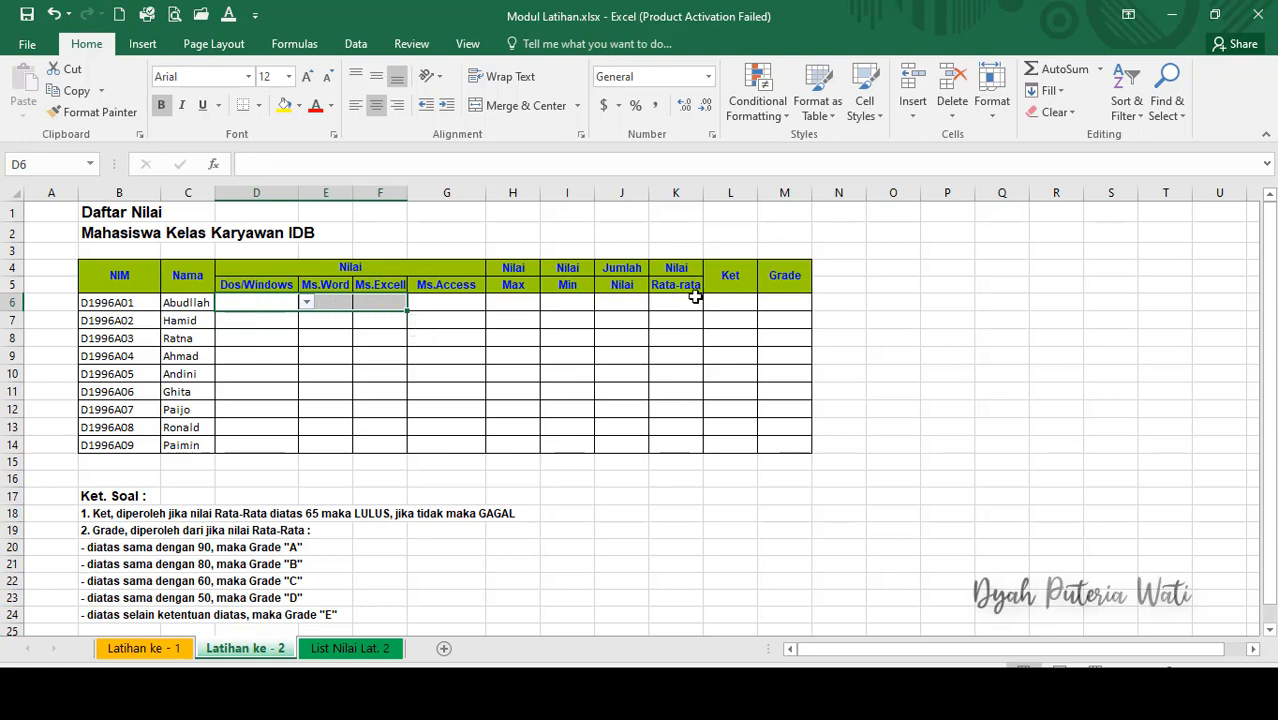
drag(256, 302, 446, 445)
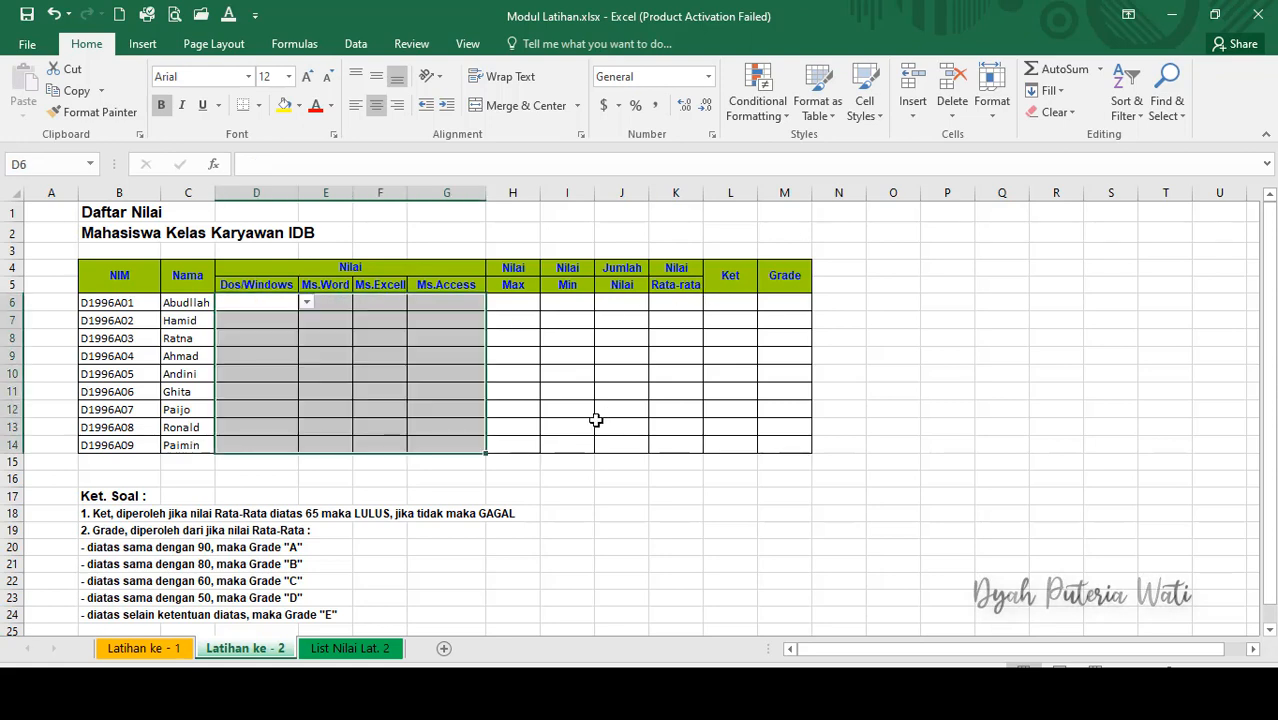
click(344, 484)
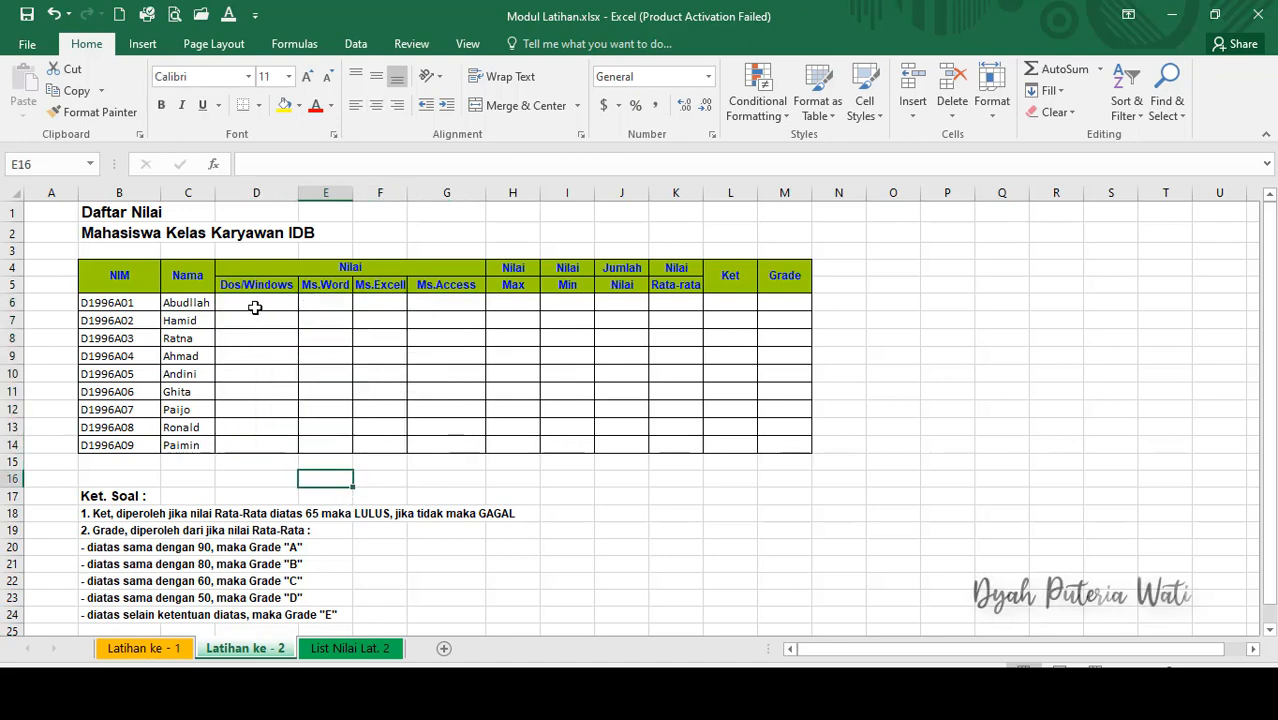
Open the Data Validation settings for the score cells D6:G14, erasing their existing mixed validation settings
mouse_move(257, 306)
mouse_down()
mouse_move(288, 406)
mouse_move(325, 431)
mouse_move(451, 437)
mouse_move(414, 428)
mouse_up()
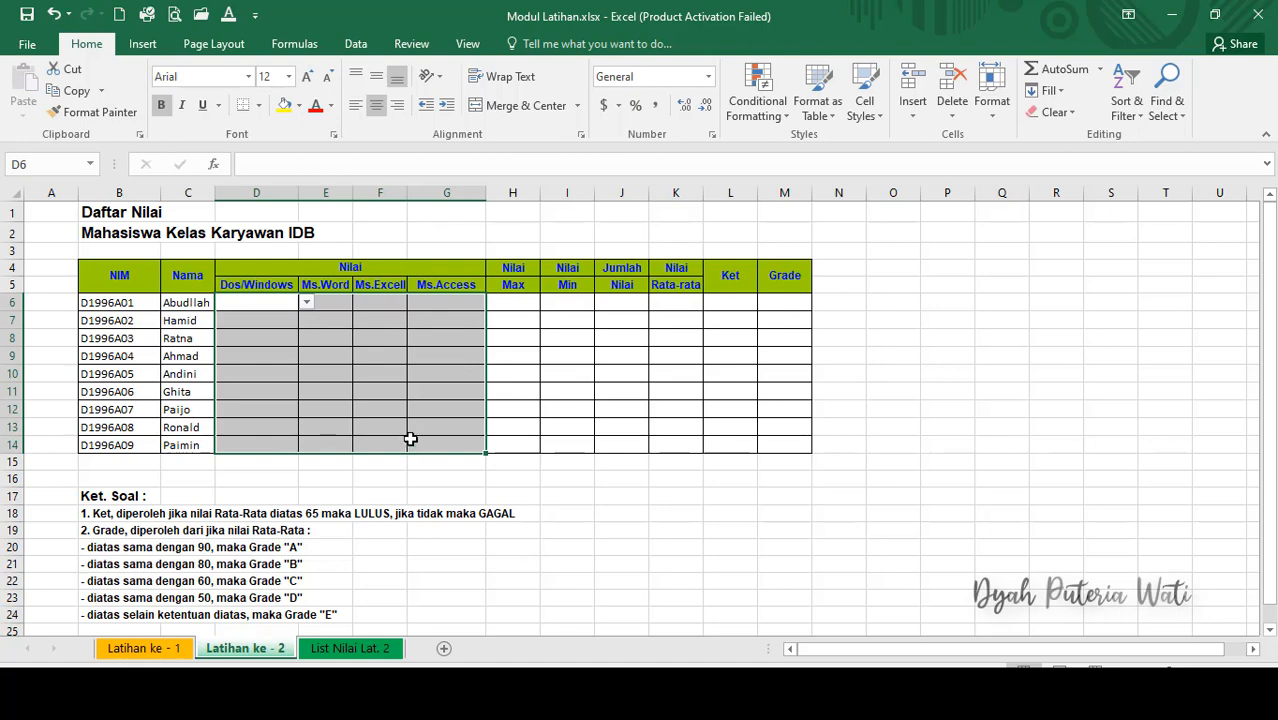
click(353, 45)
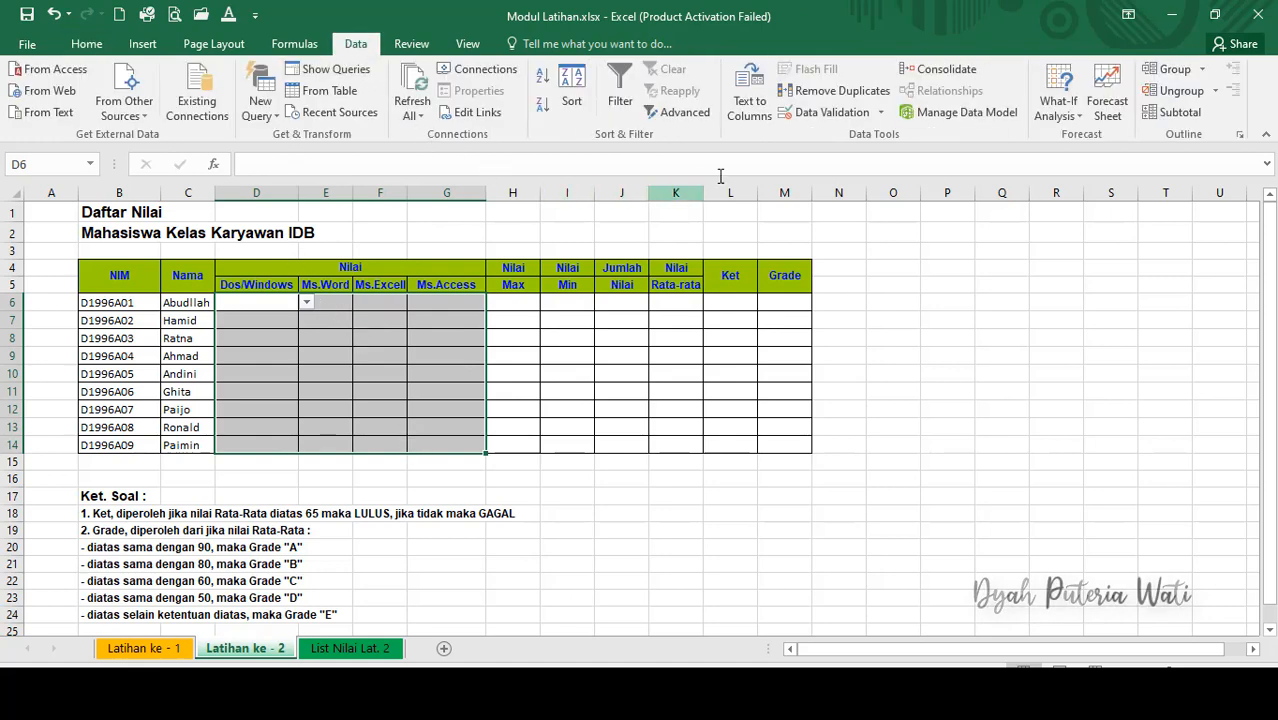
click(880, 115)
click(872, 134)
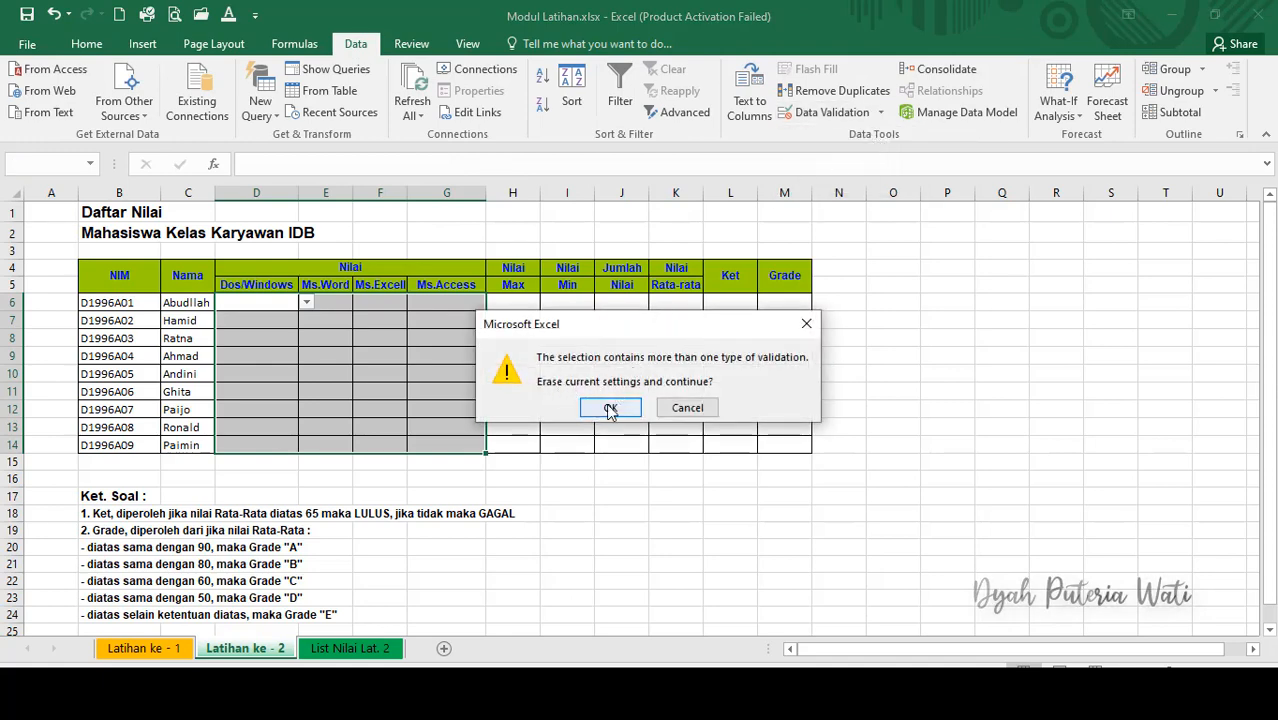
click(612, 409)
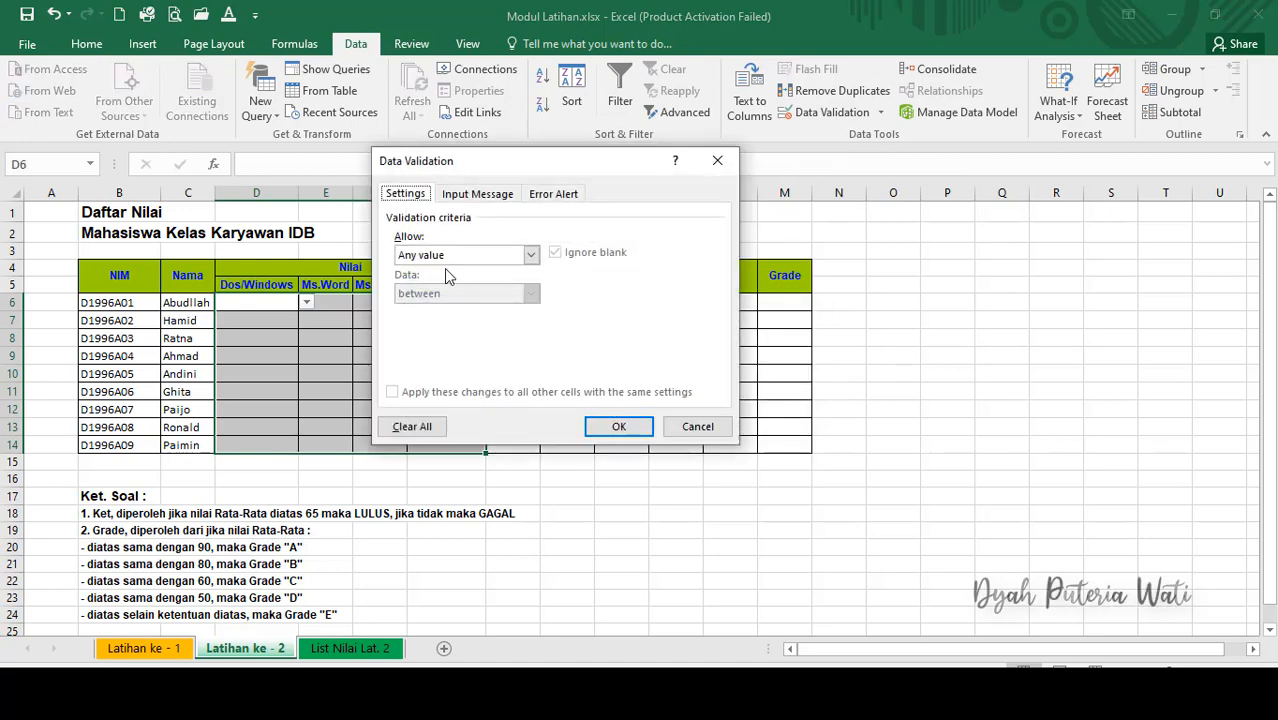
Restrict the score cells D6:G14 to a list with F4:F23 on sheet "List Nilai Lat. 2" as its source
click(493, 262)
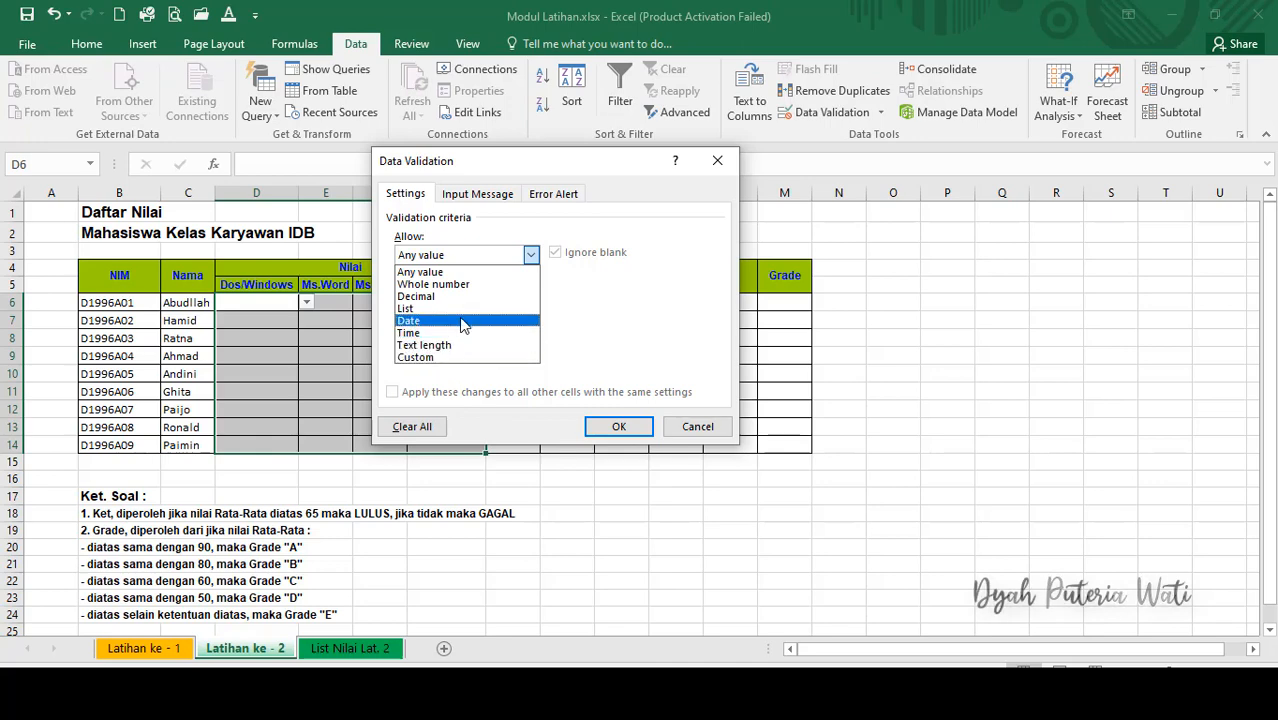
click(428, 316)
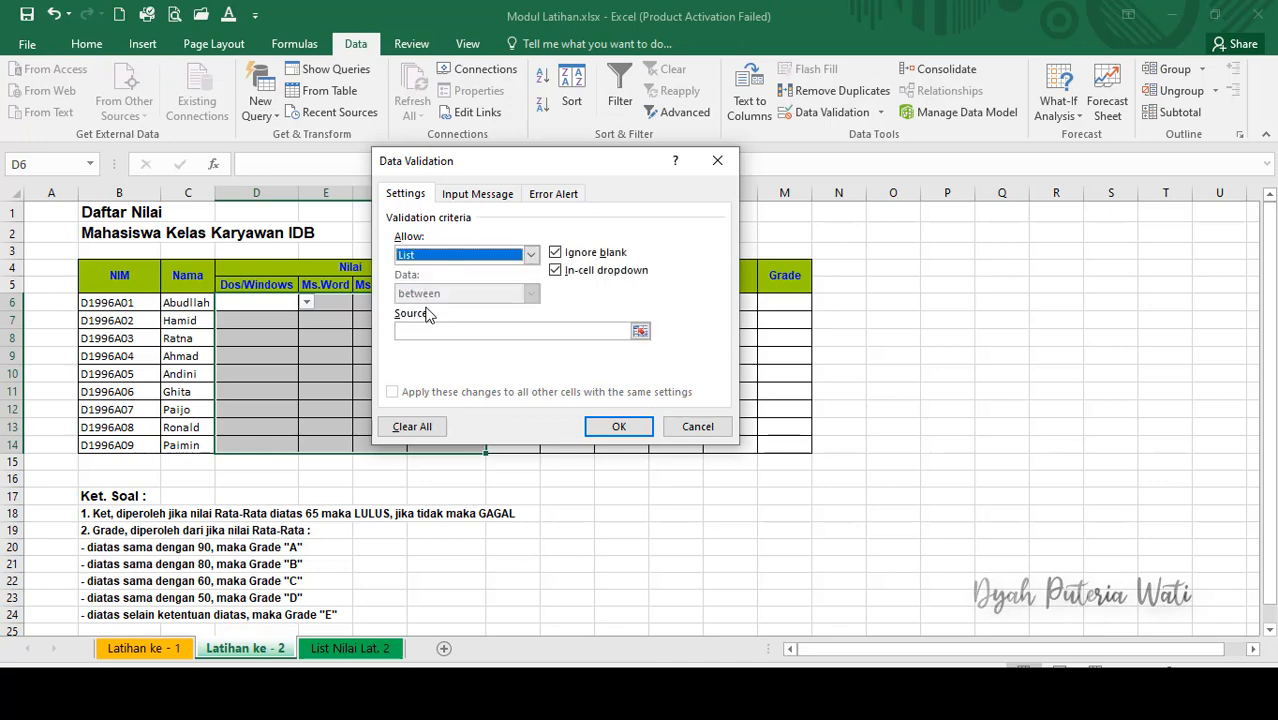
click(438, 329)
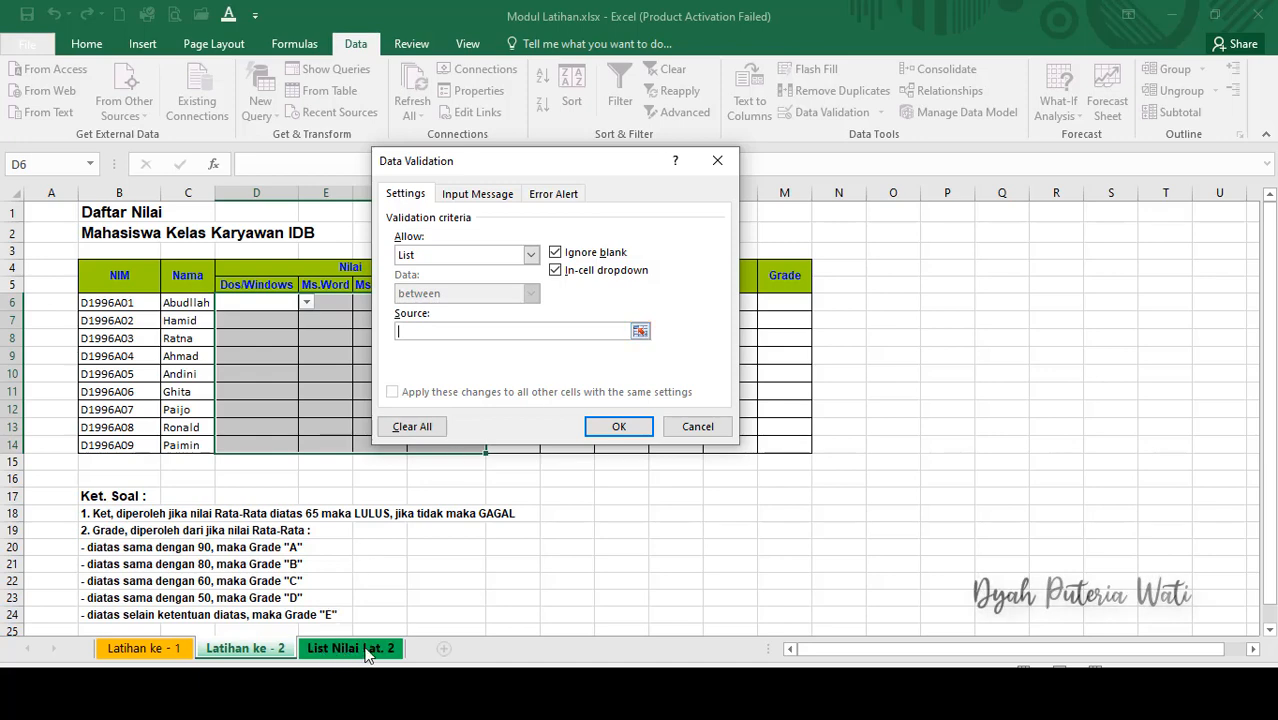
click(640, 332)
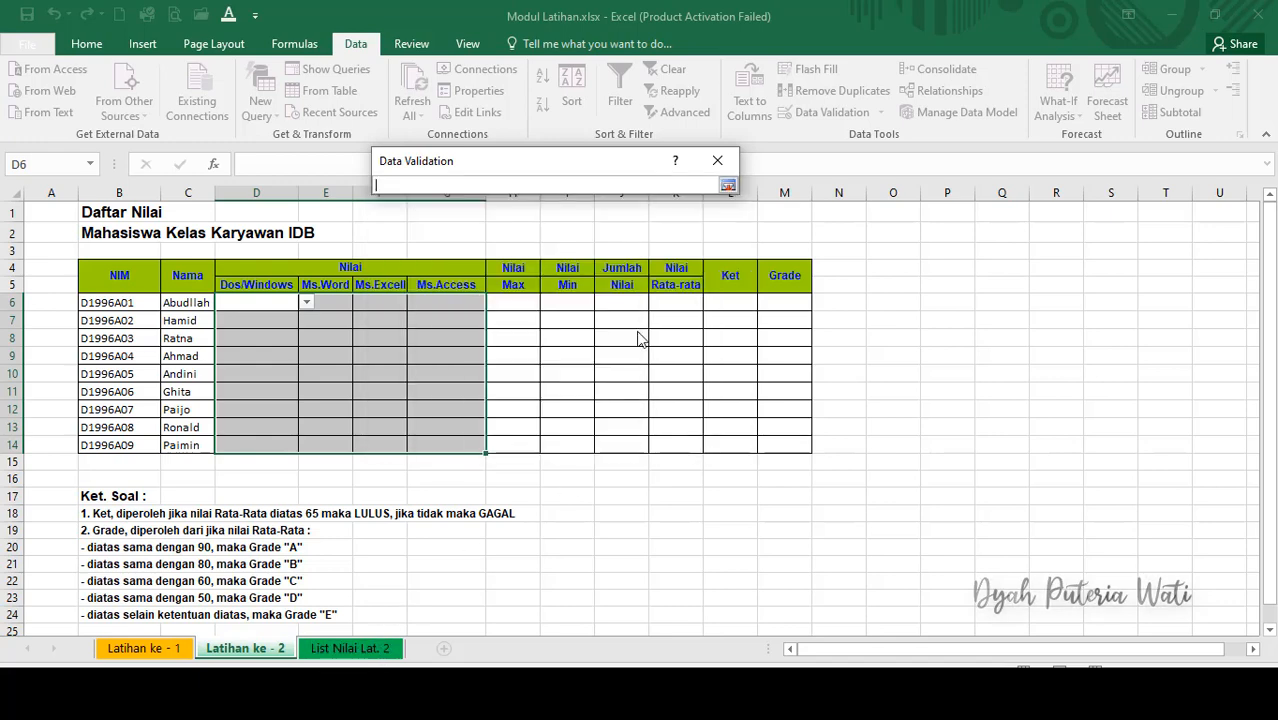
click(330, 648)
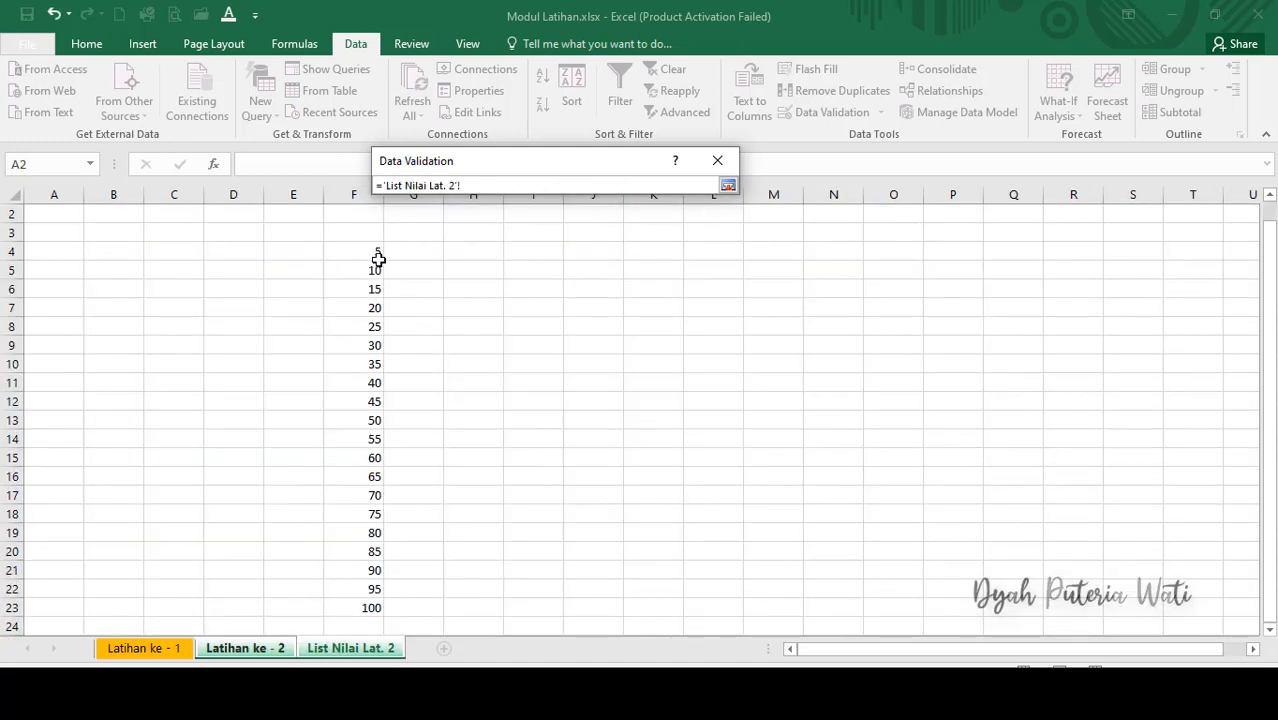
drag(372, 251, 333, 608)
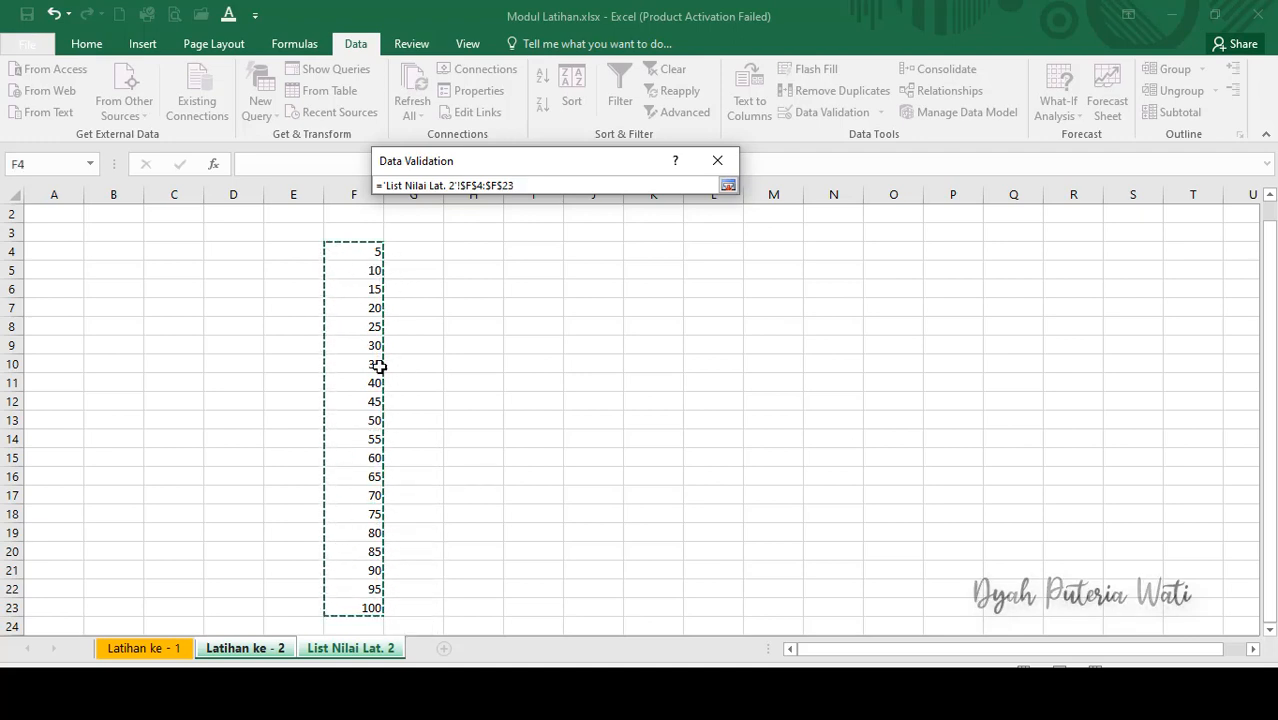
click(728, 186)
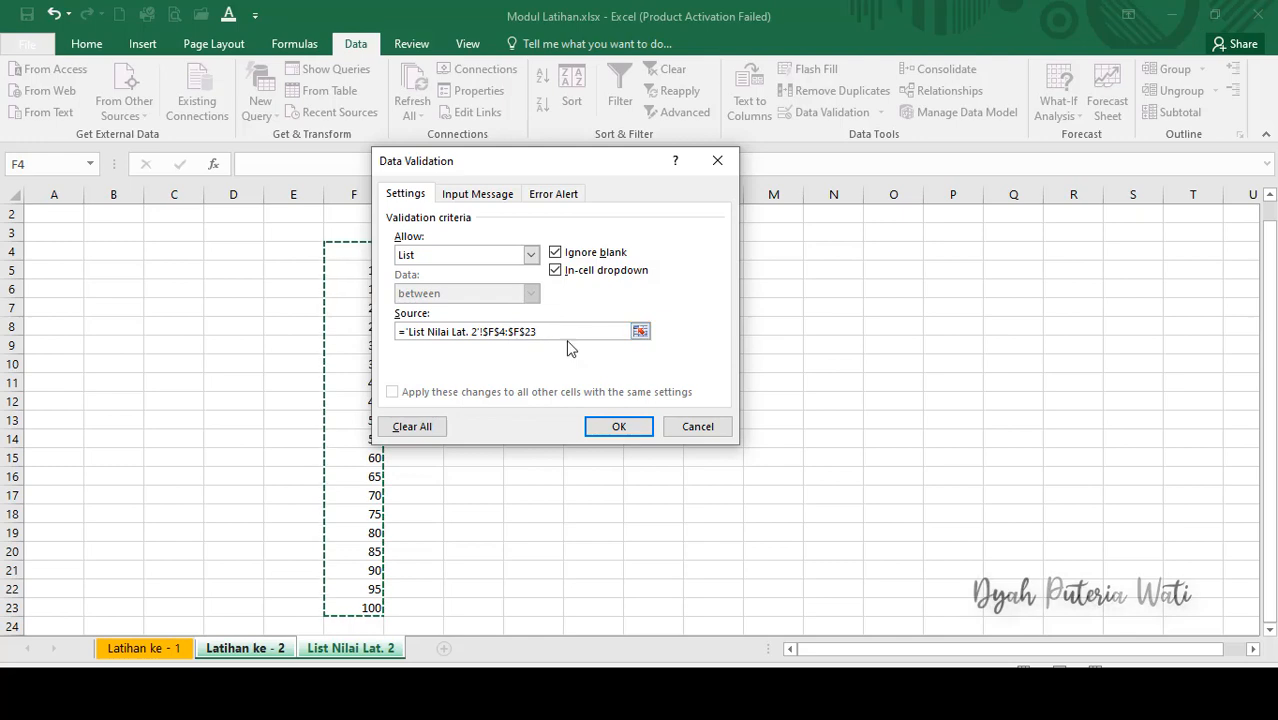
click(619, 428)
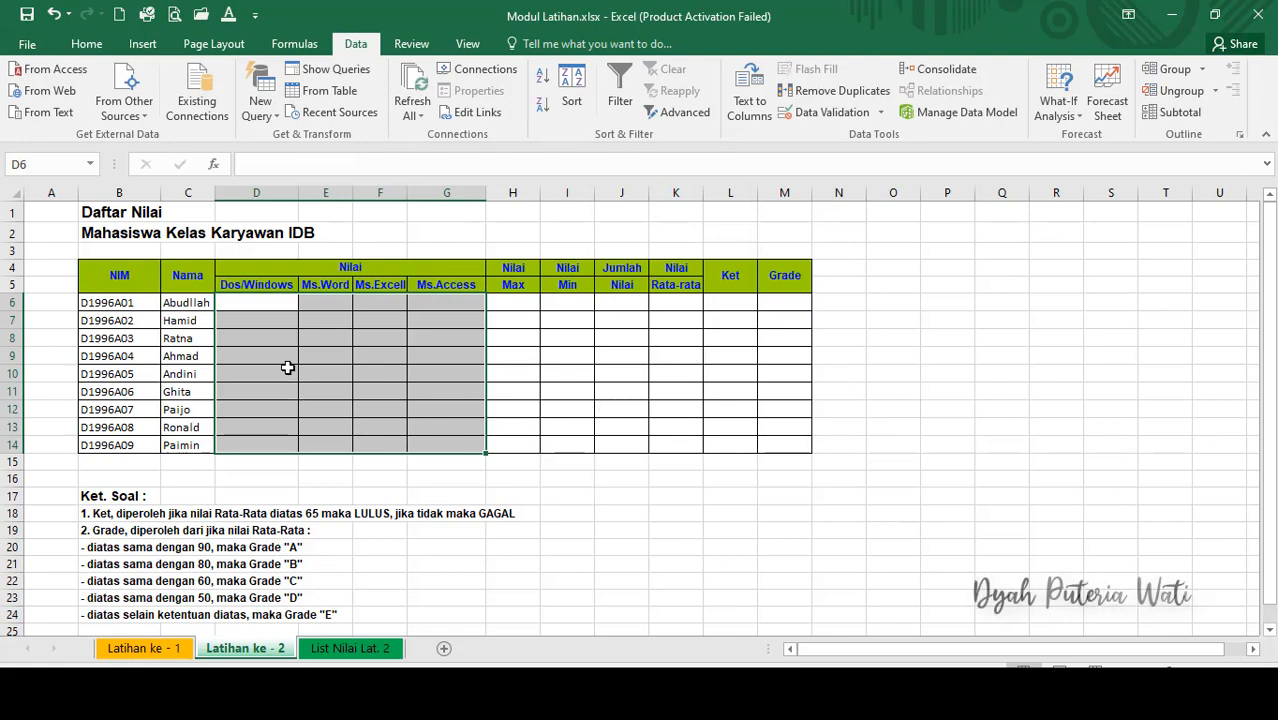
Choose 25 from the validation list as the first student's Ms.Word score in E6
click(287, 368)
click(265, 307)
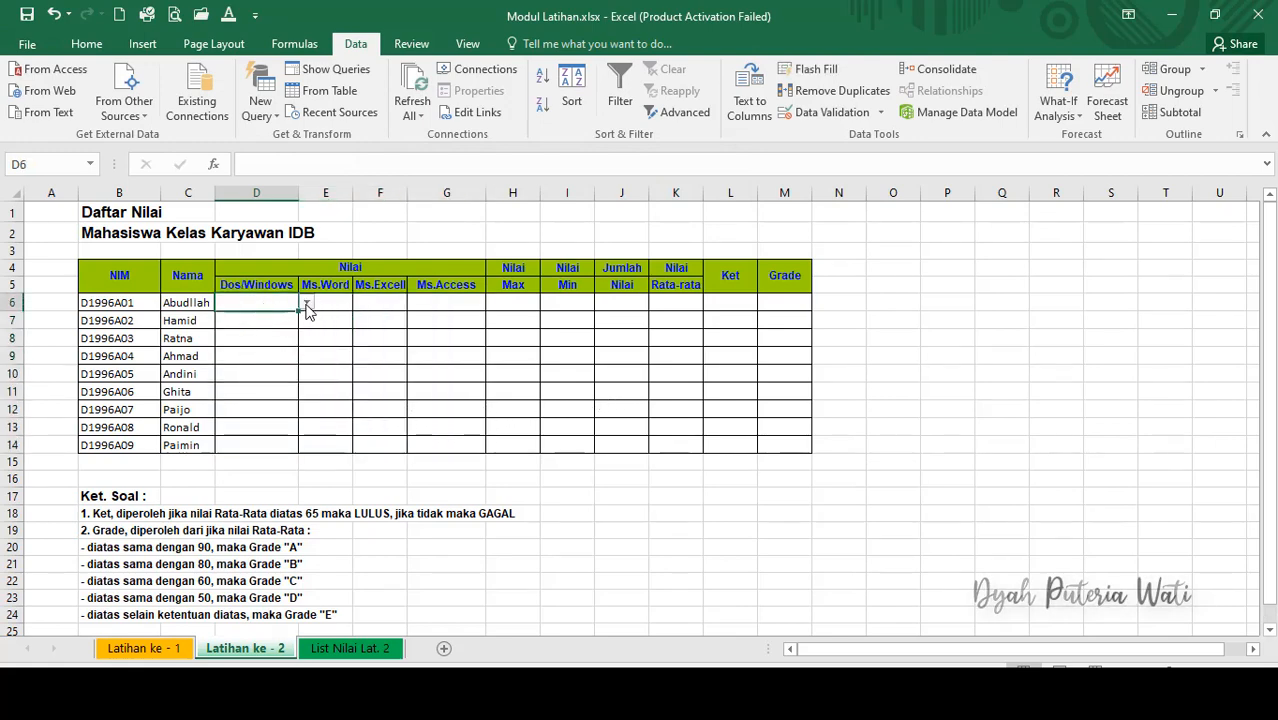
click(308, 311)
drag(308, 337, 309, 381)
click(340, 305)
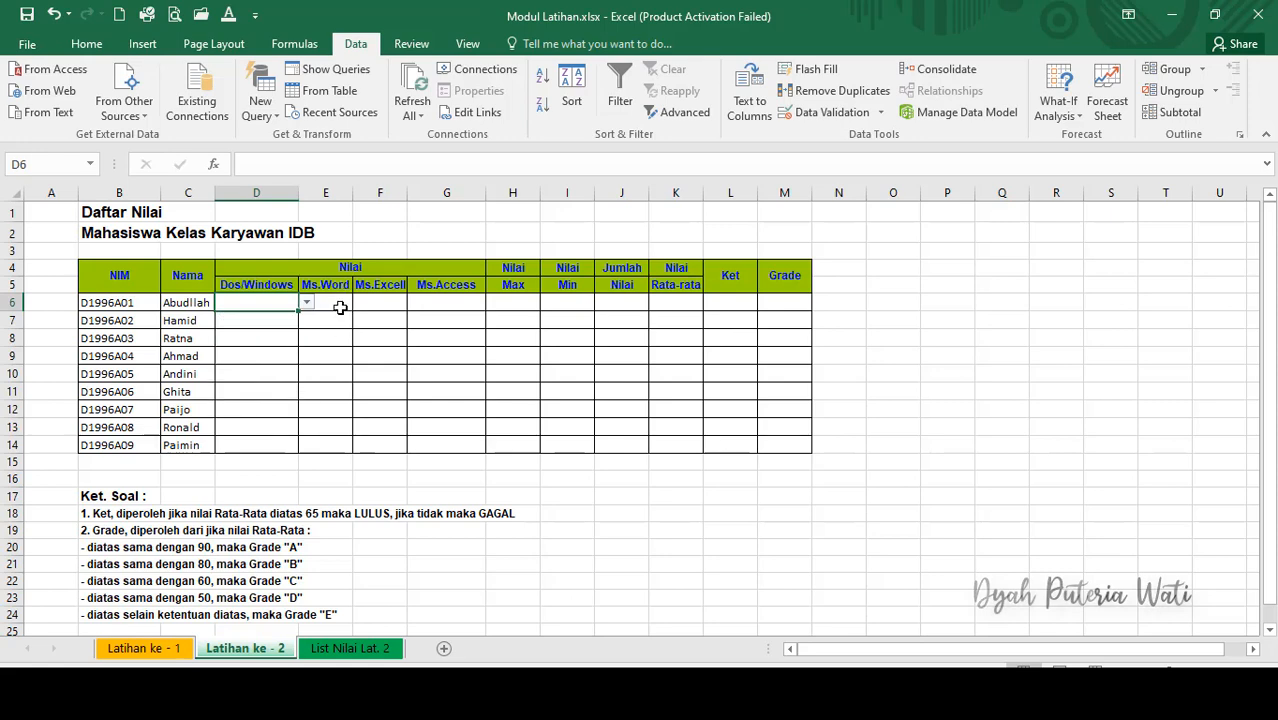
click(340, 305)
click(359, 306)
click(327, 345)
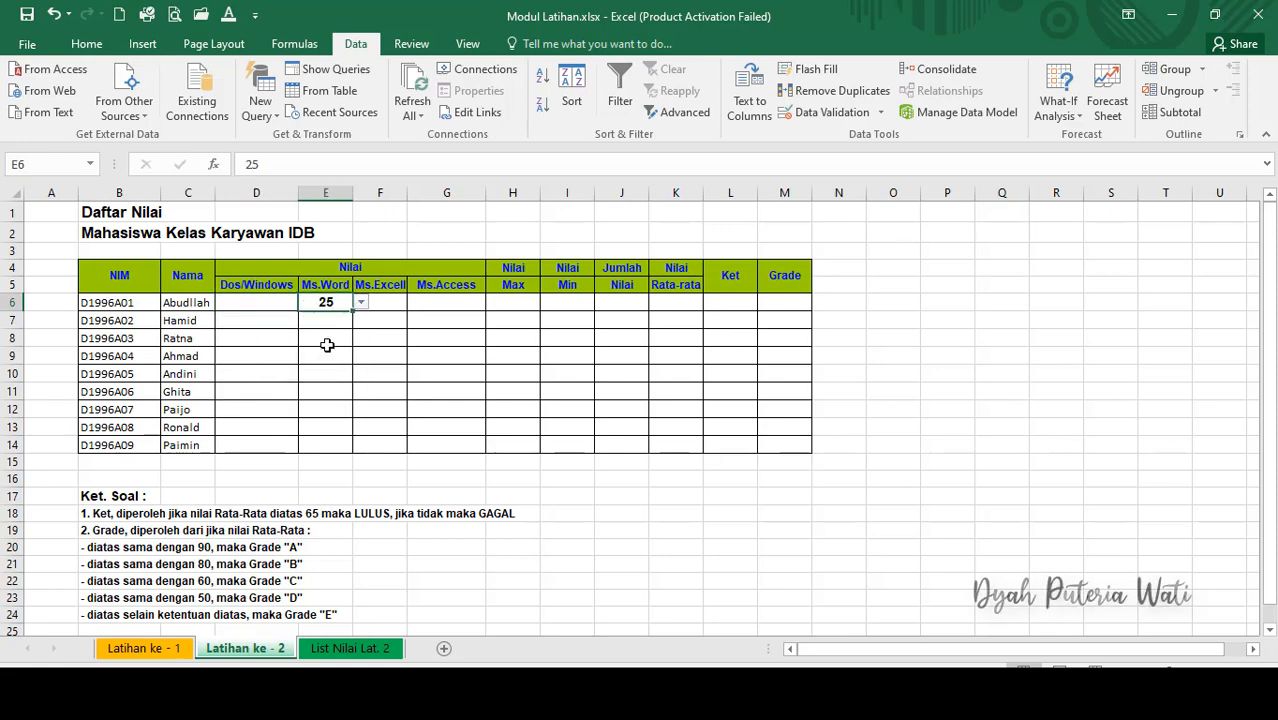
Choose 100 for the first student's Dos/Windows score in D6 and 75 for the Ms.Excell score in F6
click(248, 305)
click(308, 305)
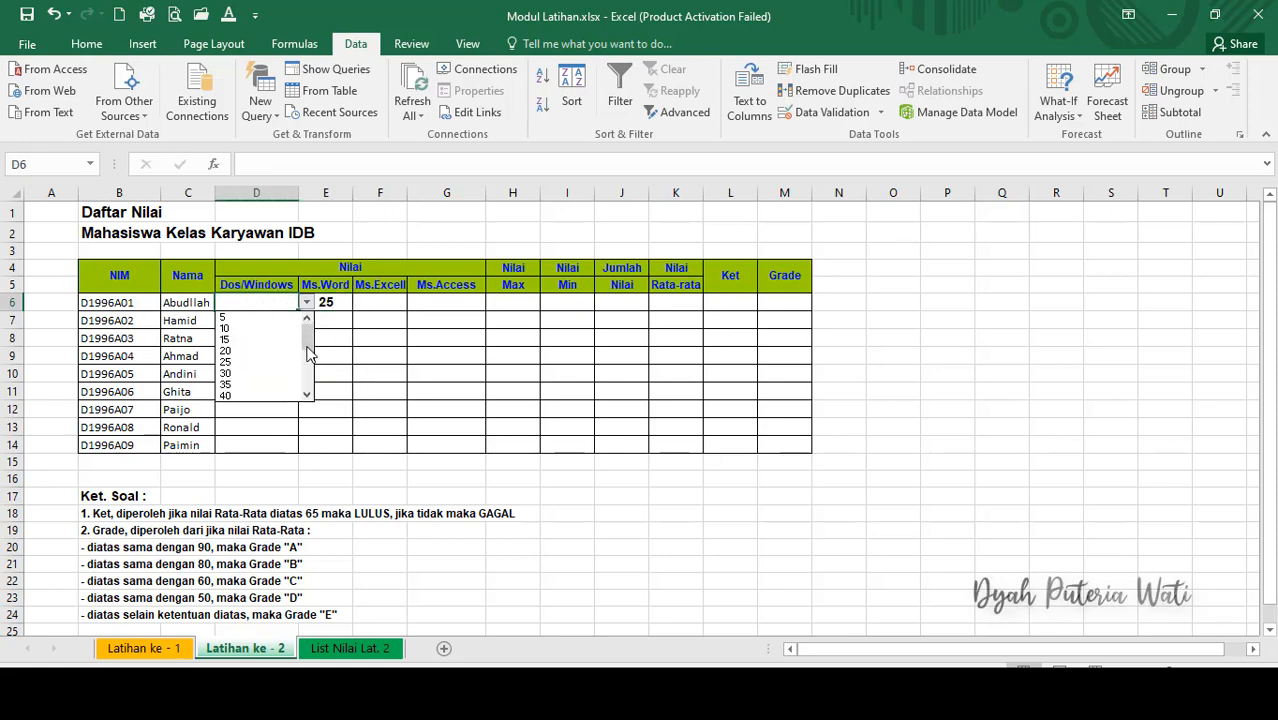
drag(309, 344, 311, 377)
click(262, 395)
click(375, 304)
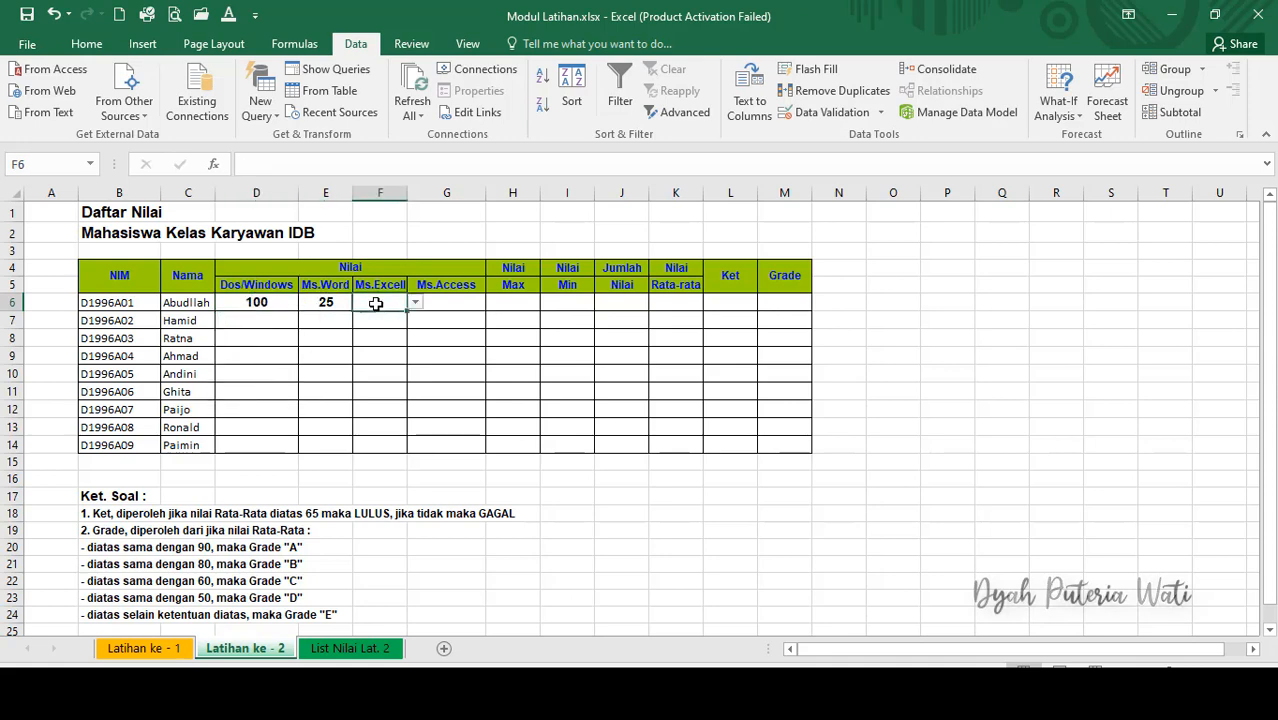
click(415, 304)
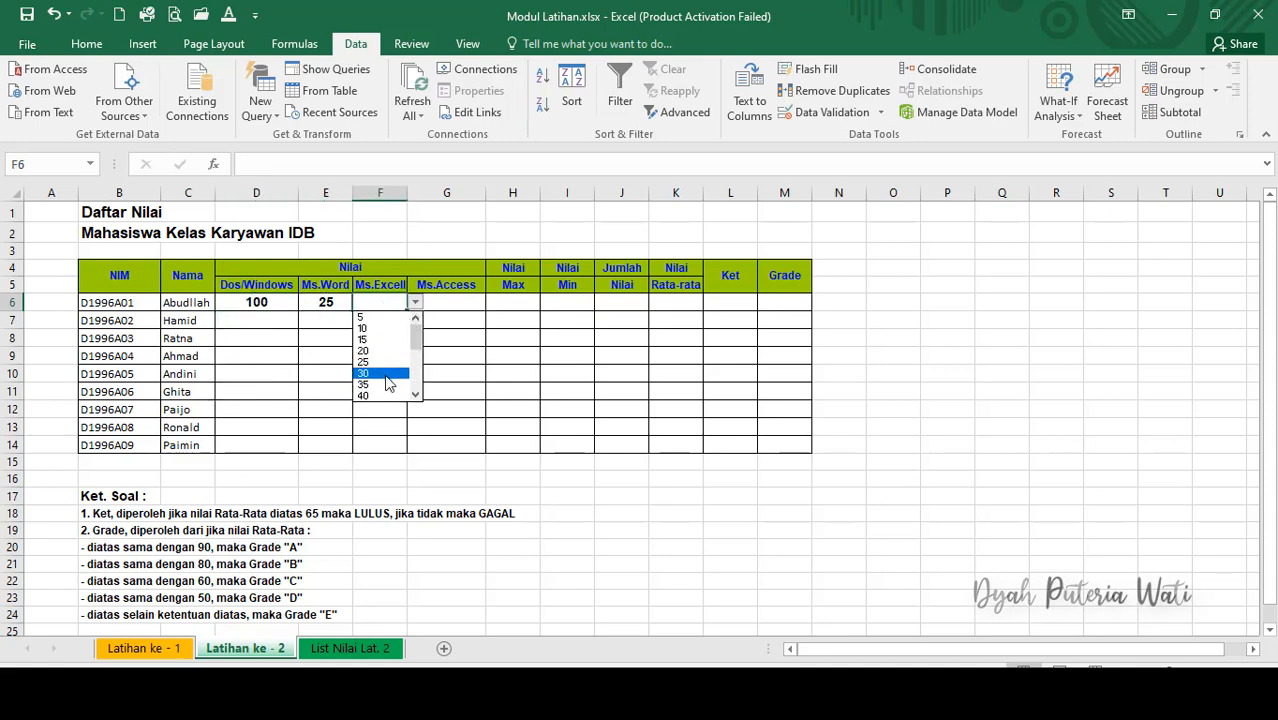
click(418, 392)
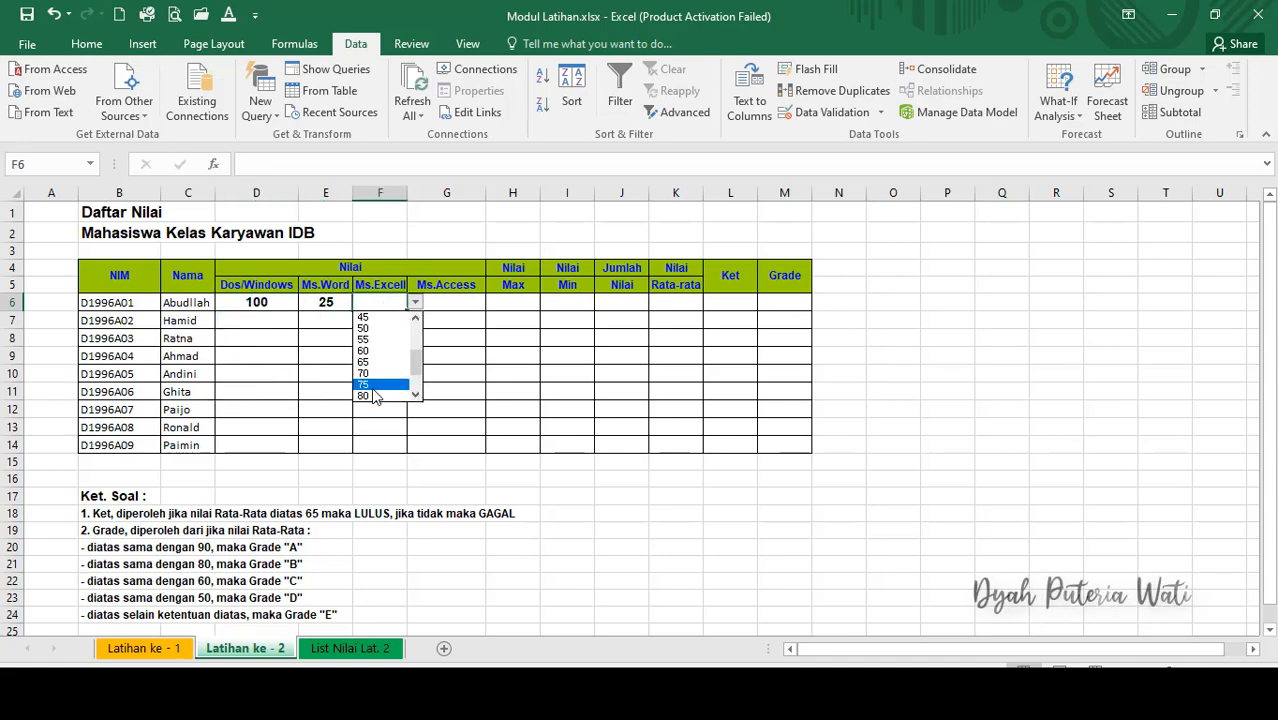
click(375, 385)
Set both the Ms.Access score in G6 and the Ms.Word score in E6 to 100 from their validation lists
click(455, 302)
click(494, 302)
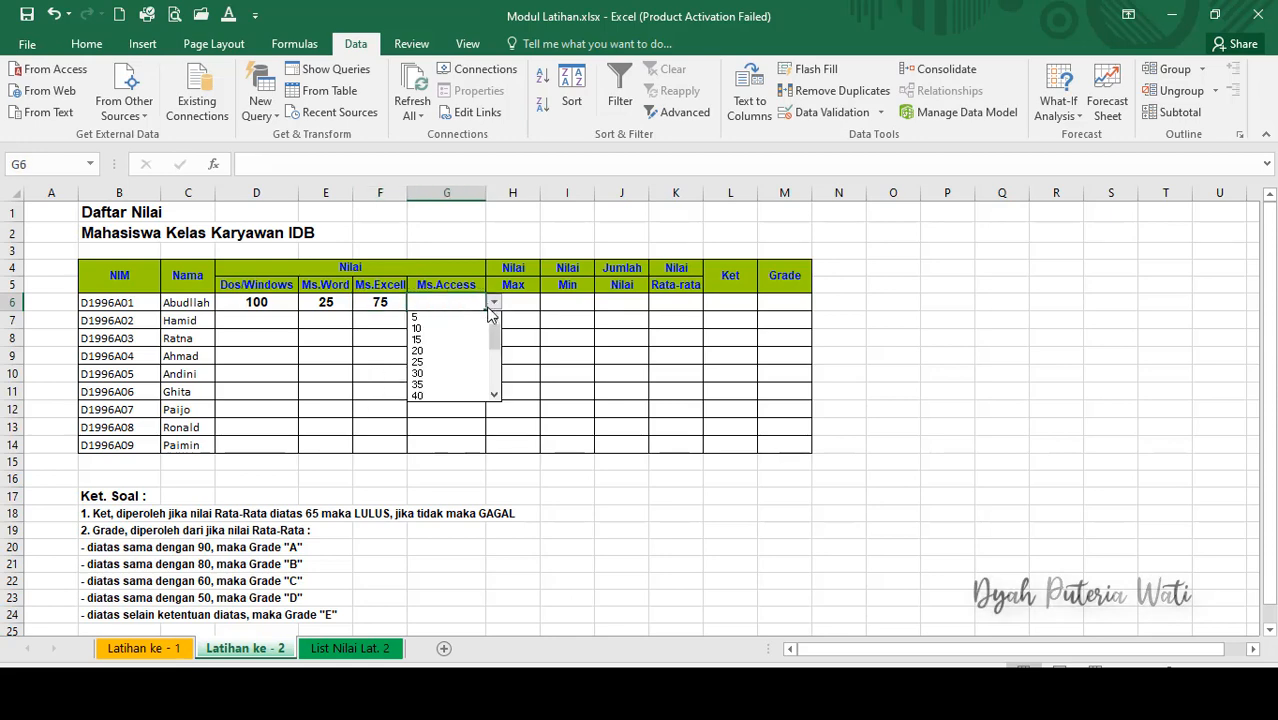
drag(497, 352, 495, 392)
click(442, 398)
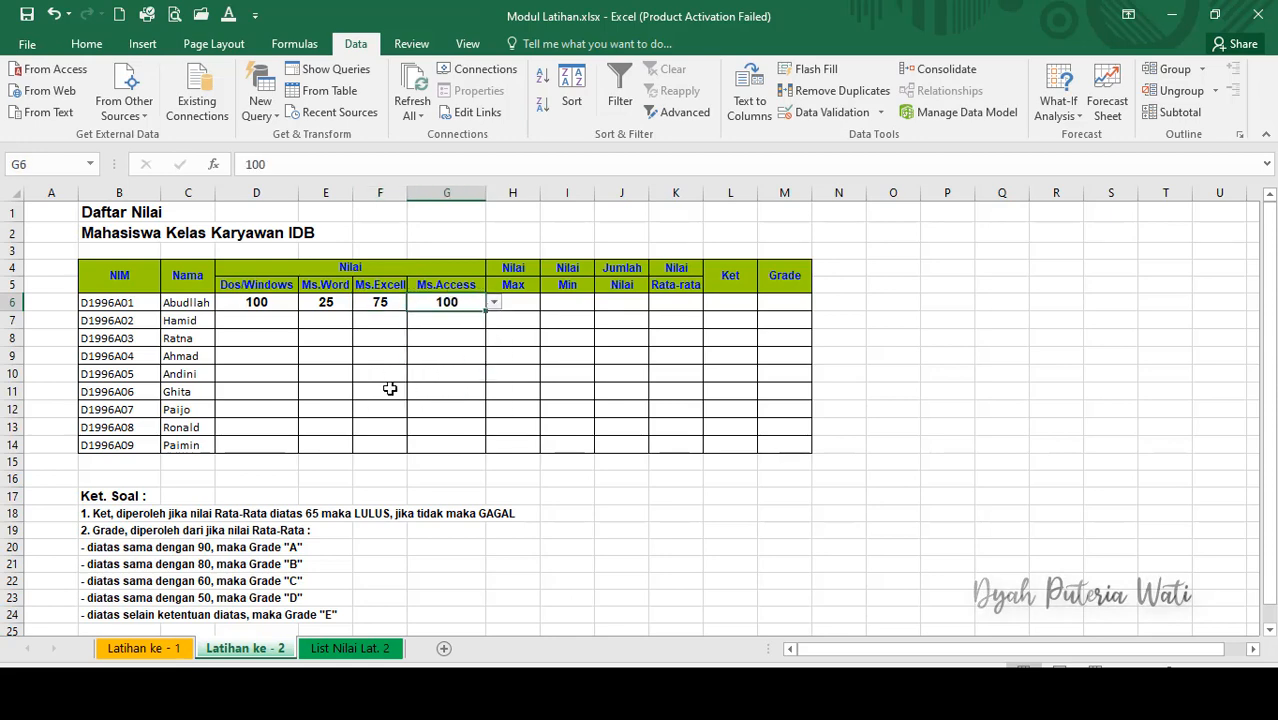
click(326, 314)
click(338, 302)
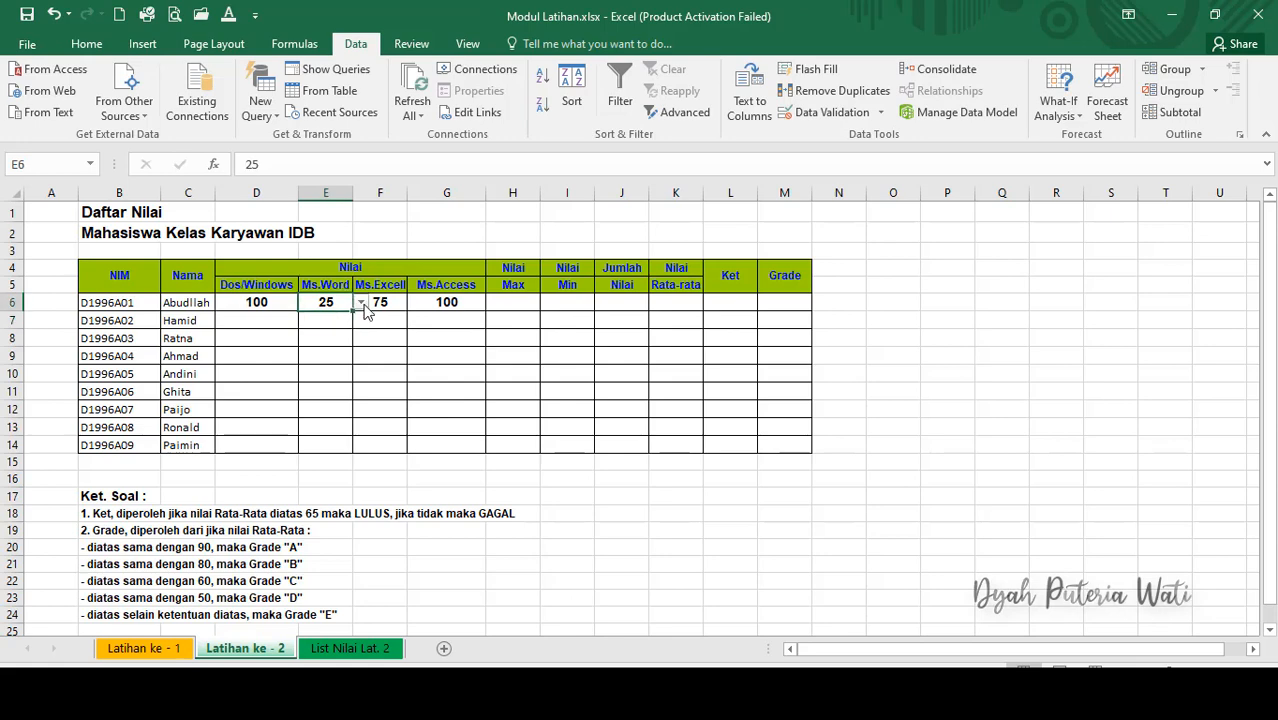
click(360, 302)
click(362, 394)
click(321, 394)
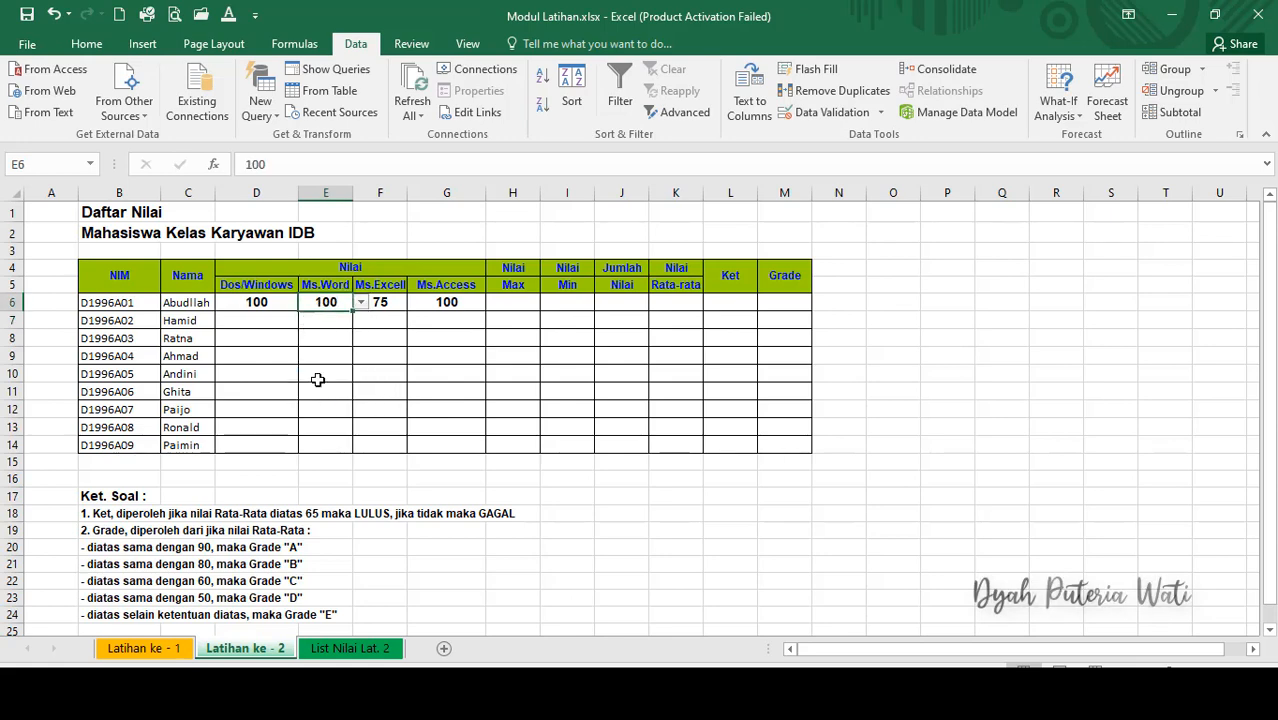
Choose 75 from the validation list as the second student's Dos/Windows score in D7
click(308, 372)
click(266, 337)
click(271, 322)
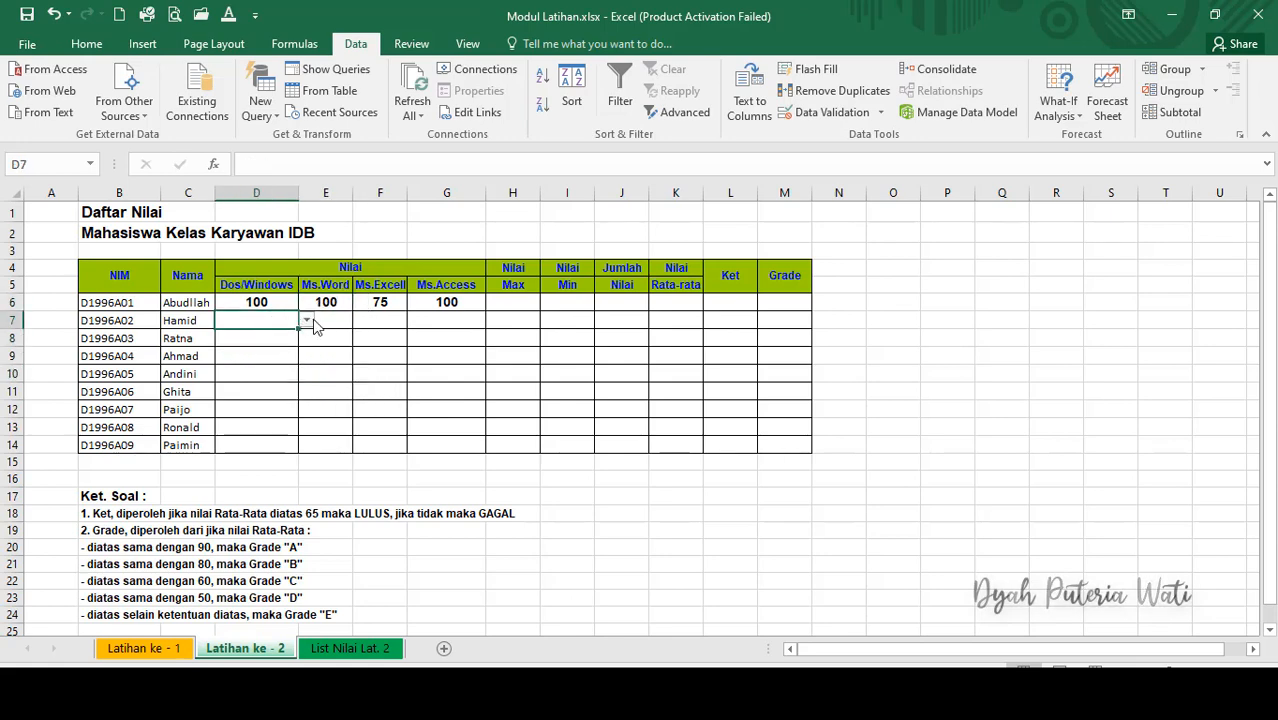
click(310, 322)
click(280, 325)
click(306, 320)
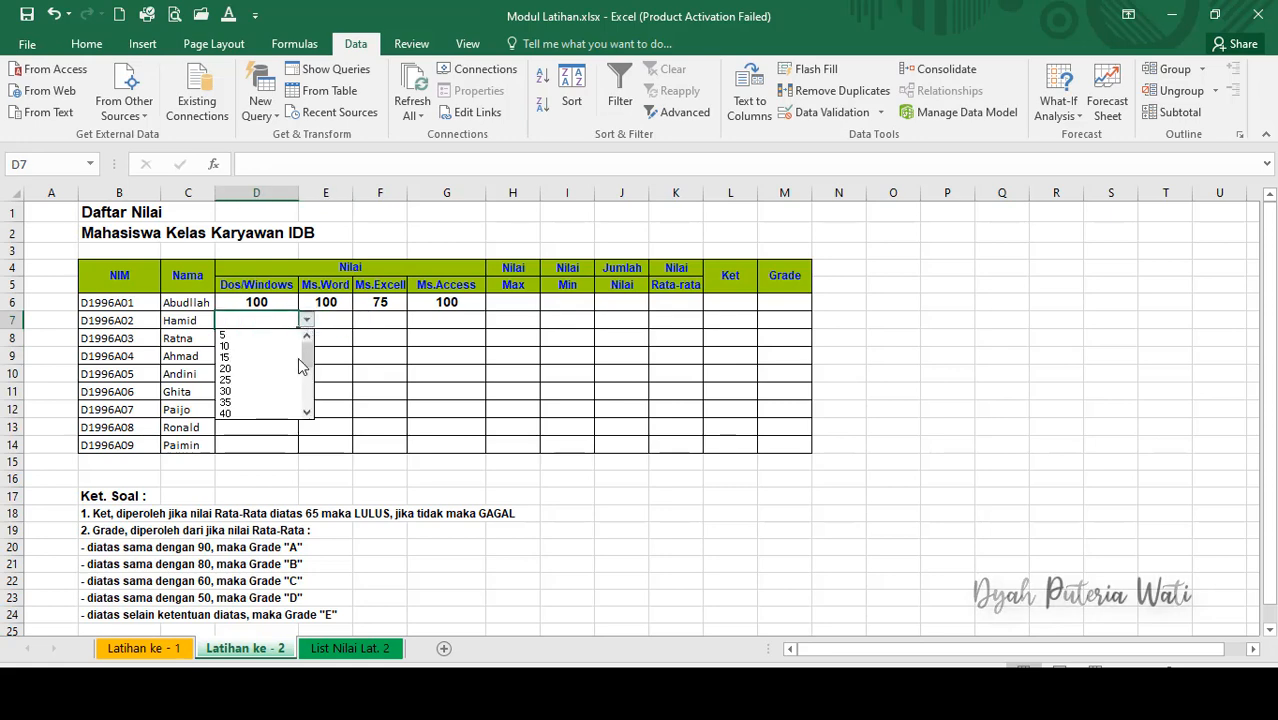
scroll(297, 404, down, 3)
click(296, 404)
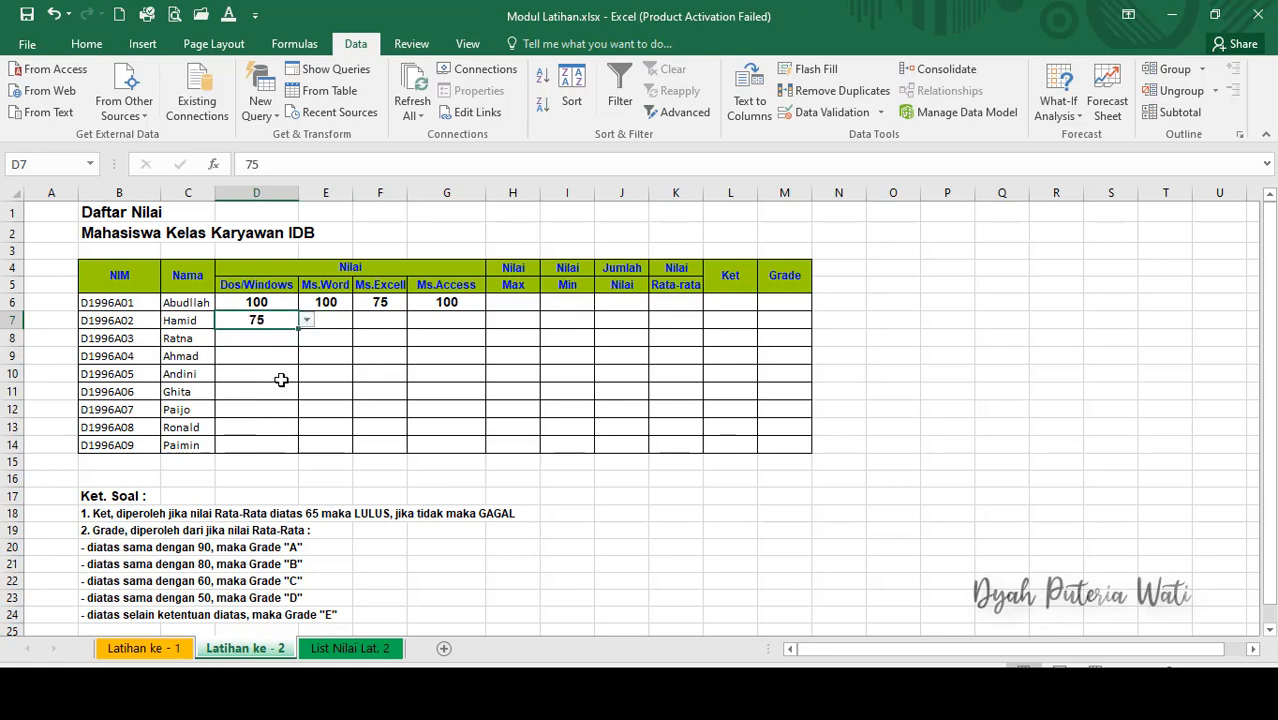
Choose 75 from the validation list as the second student's Ms.Word score in E7
click(353, 320)
click(337, 318)
click(361, 320)
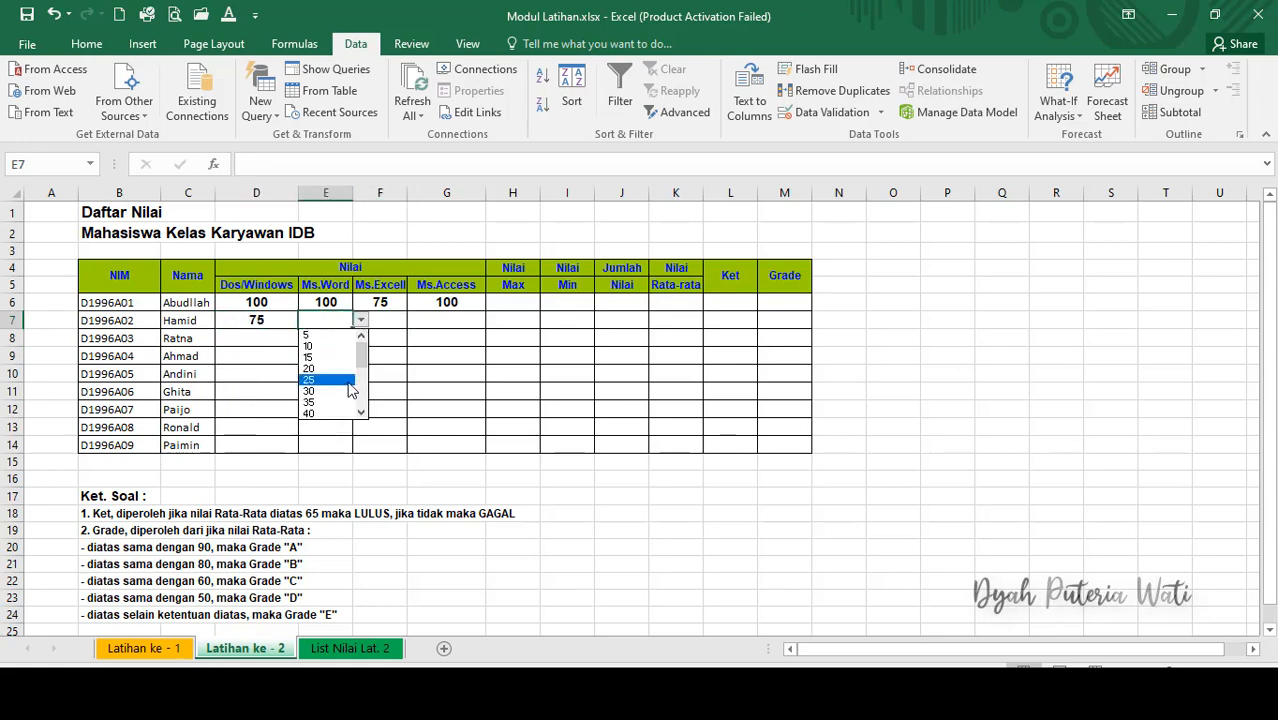
scroll(364, 400, down, 3)
click(335, 402)
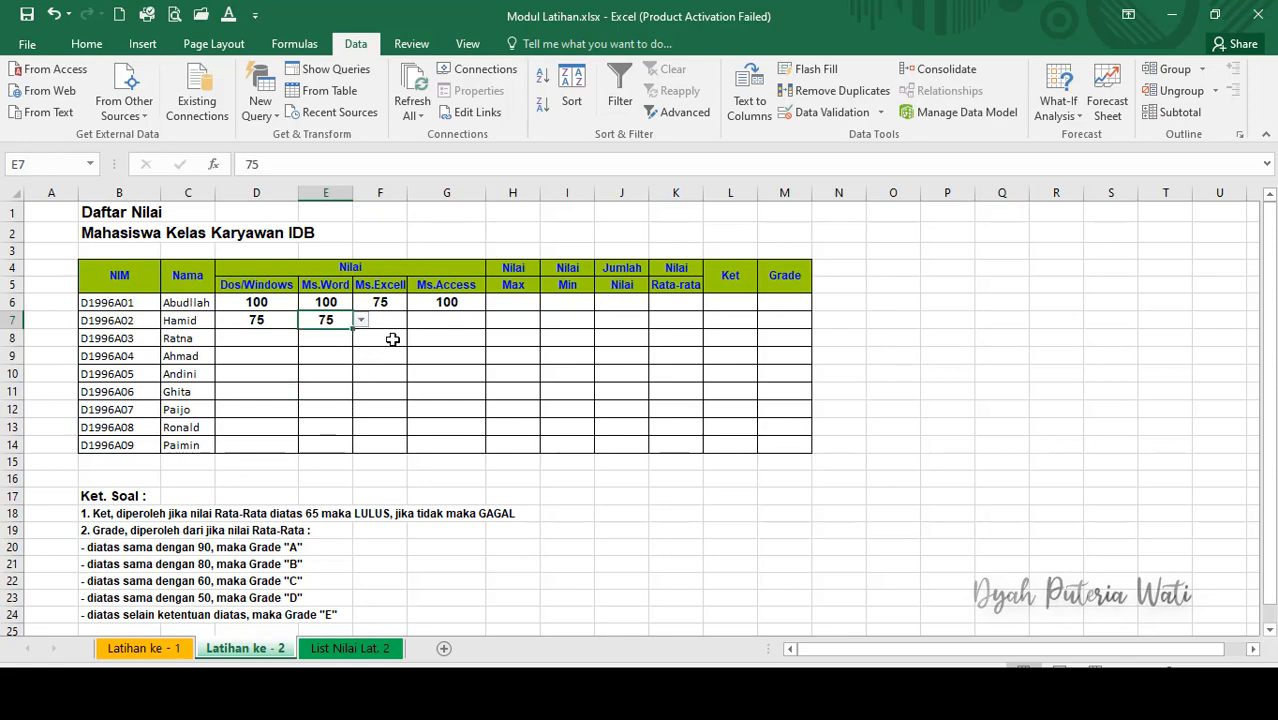
Choose 95 for the second student's Ms.Excell score in F7 and 85 for the Ms.Access score in G7 from their validation lists
click(399, 320)
click(415, 320)
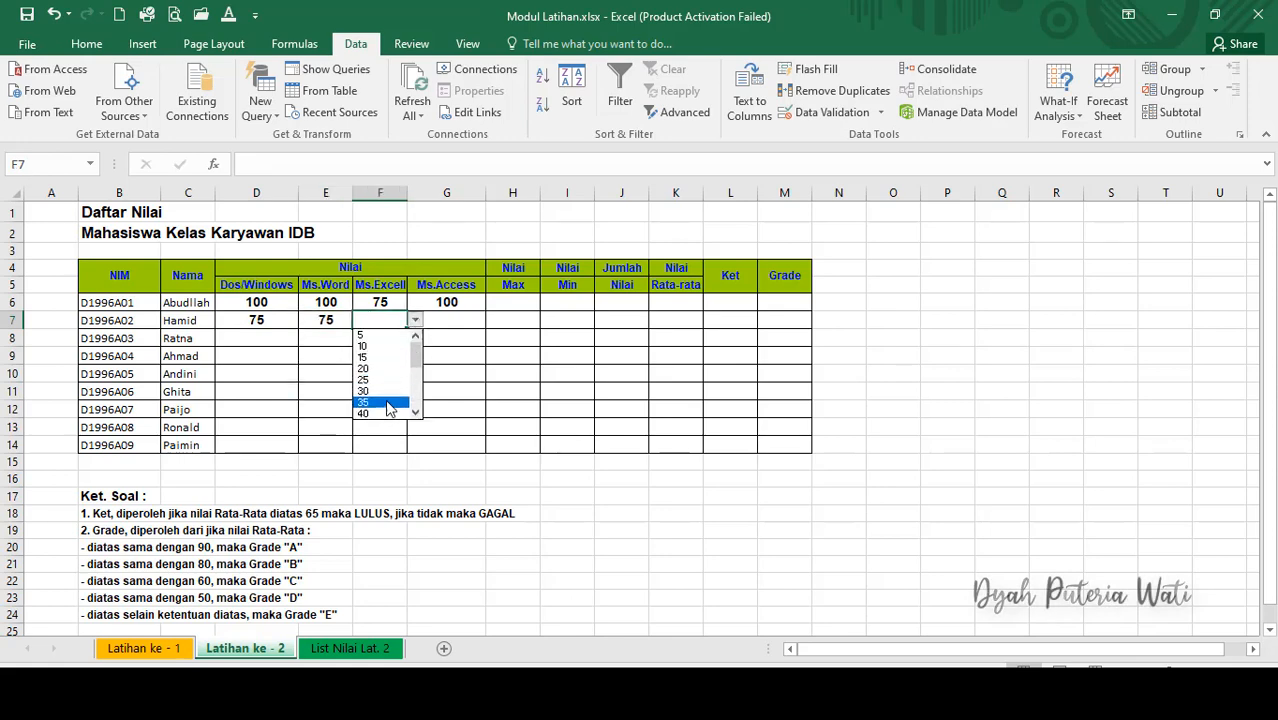
scroll(420, 365, down, 4)
click(370, 402)
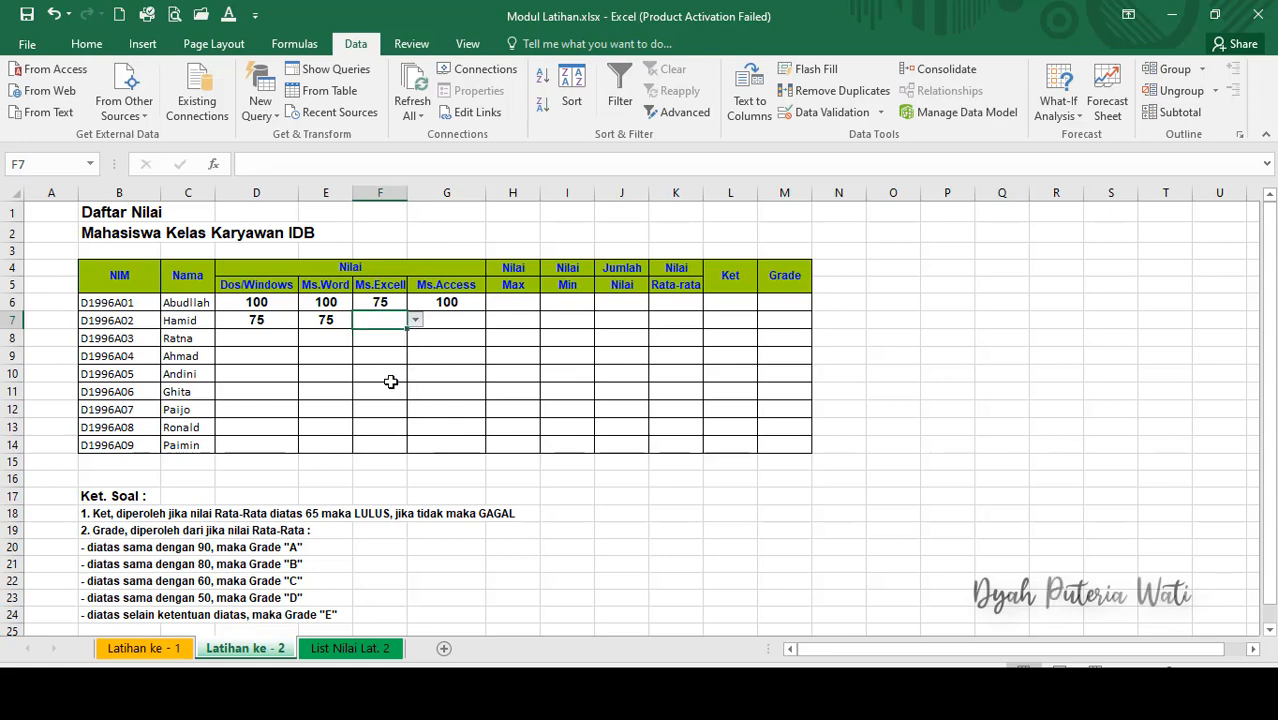
click(452, 323)
click(493, 321)
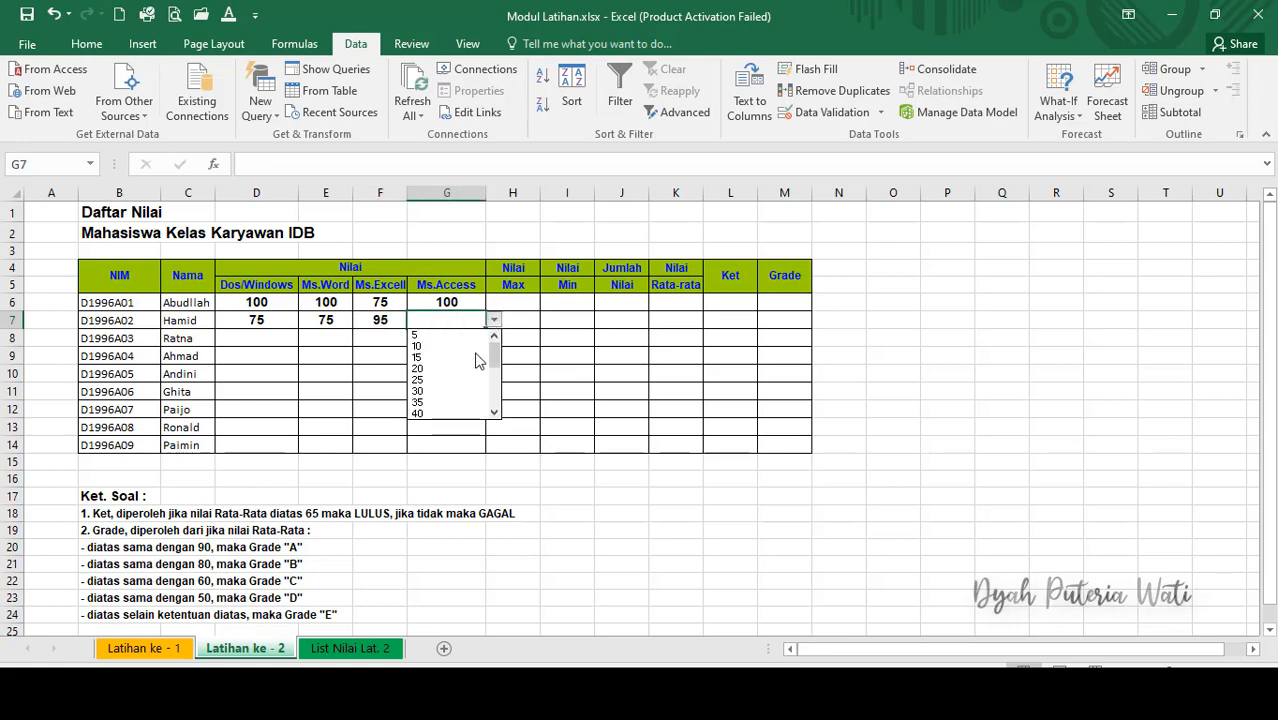
scroll(445, 385, down, 3)
click(445, 403)
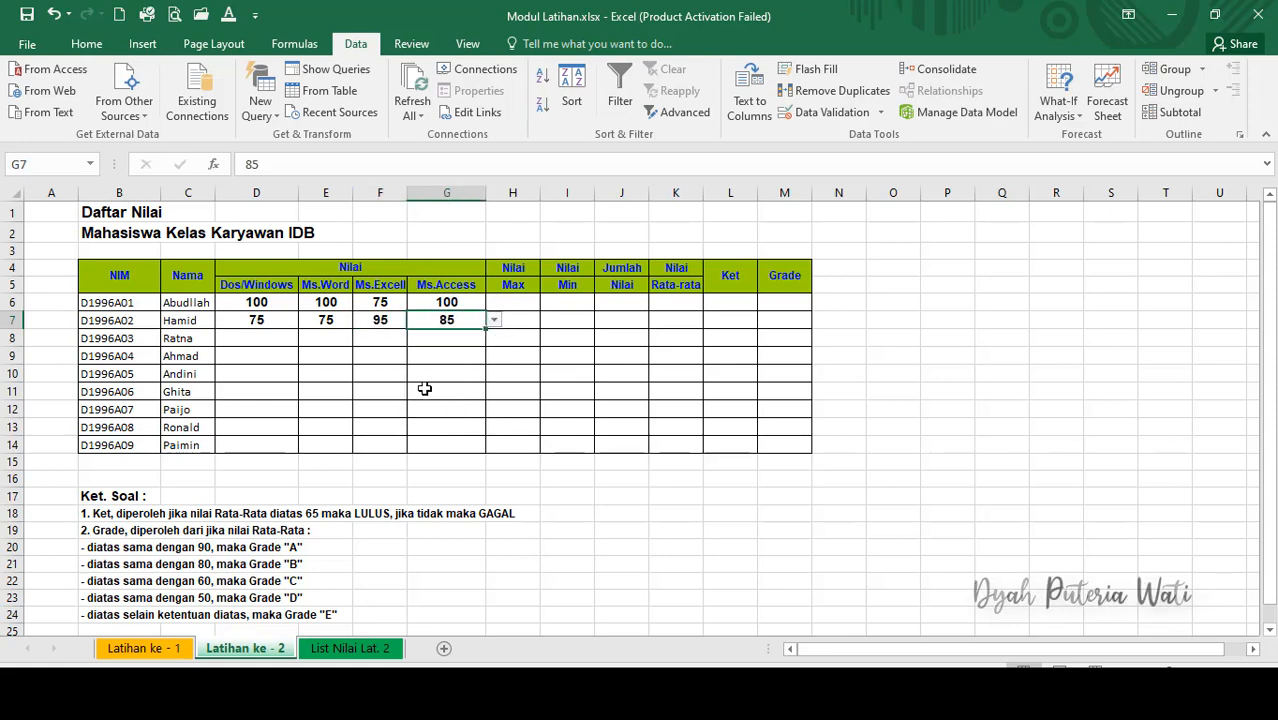
click(460, 360)
Calculate the first student's highest score in H6 with the formula =MAX(D6:G6)
click(530, 305)
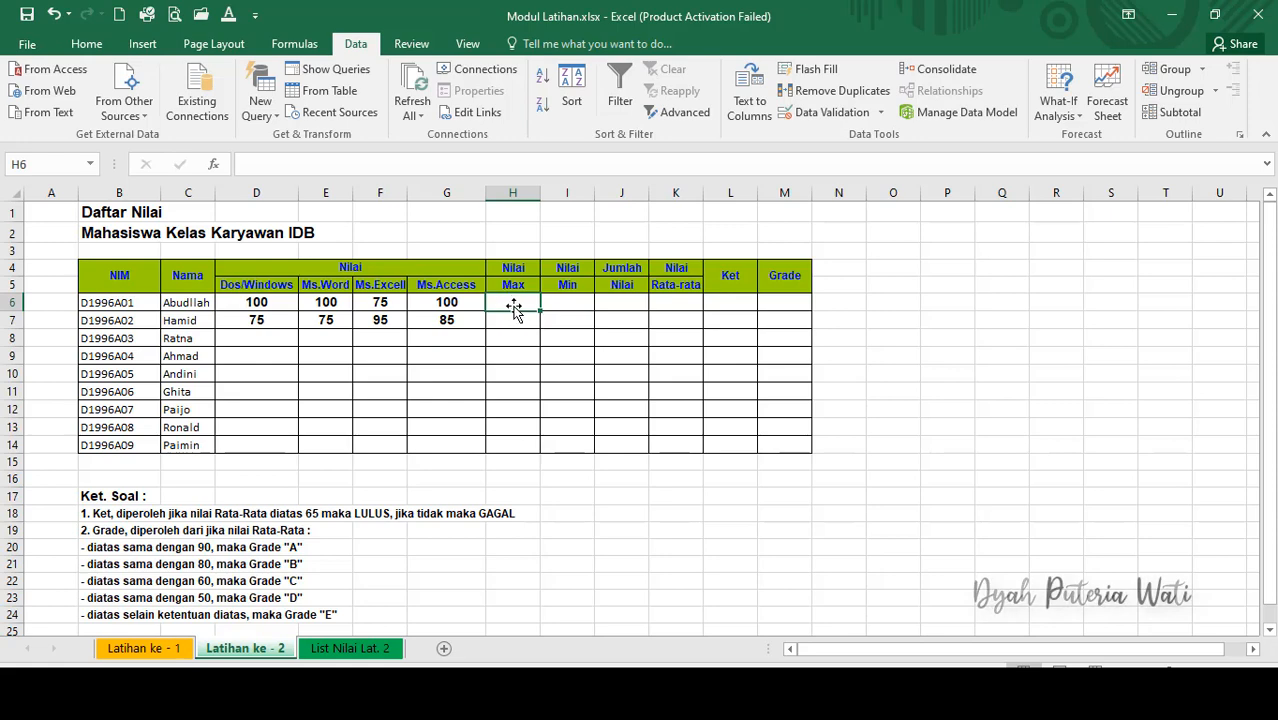
text(=)
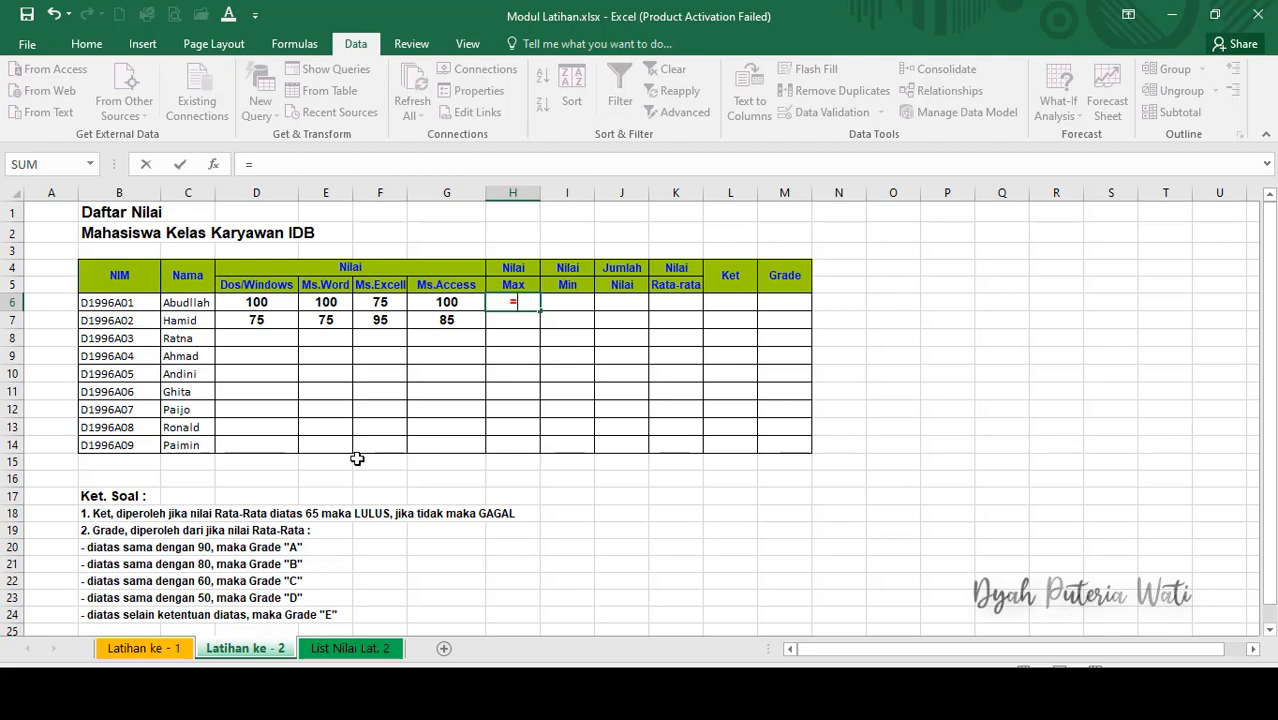
text(MAX)
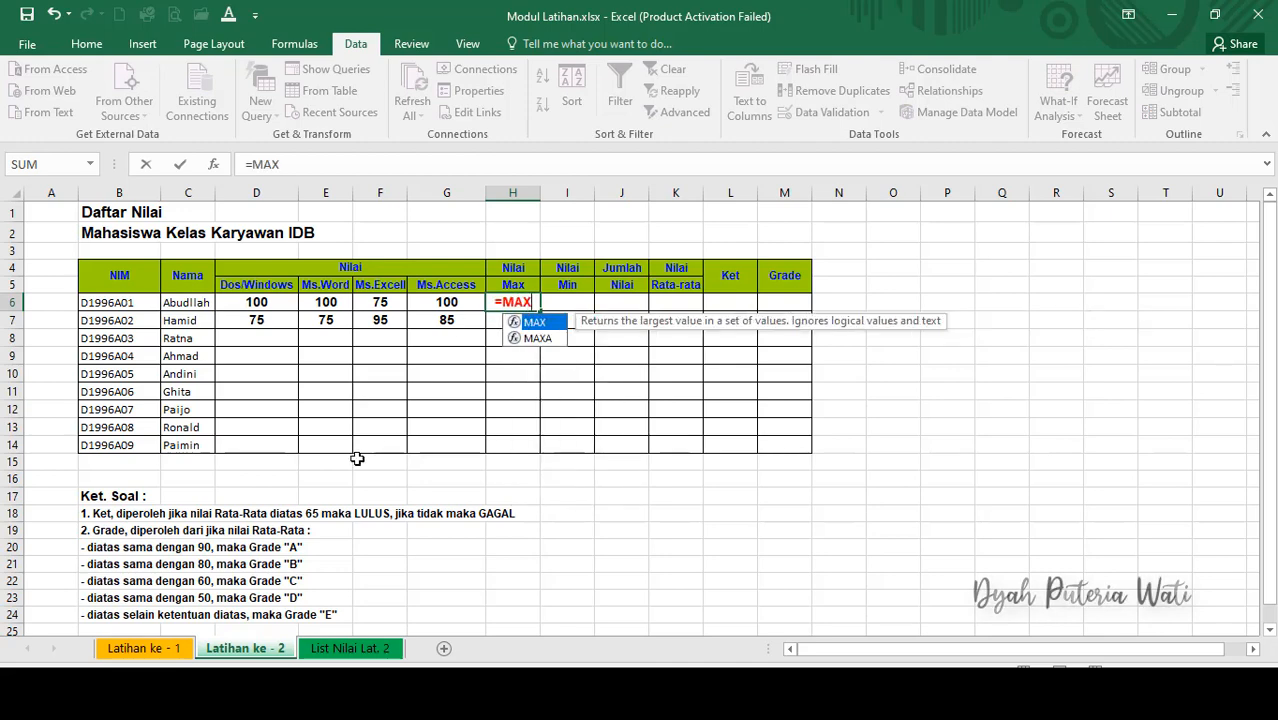
text(()
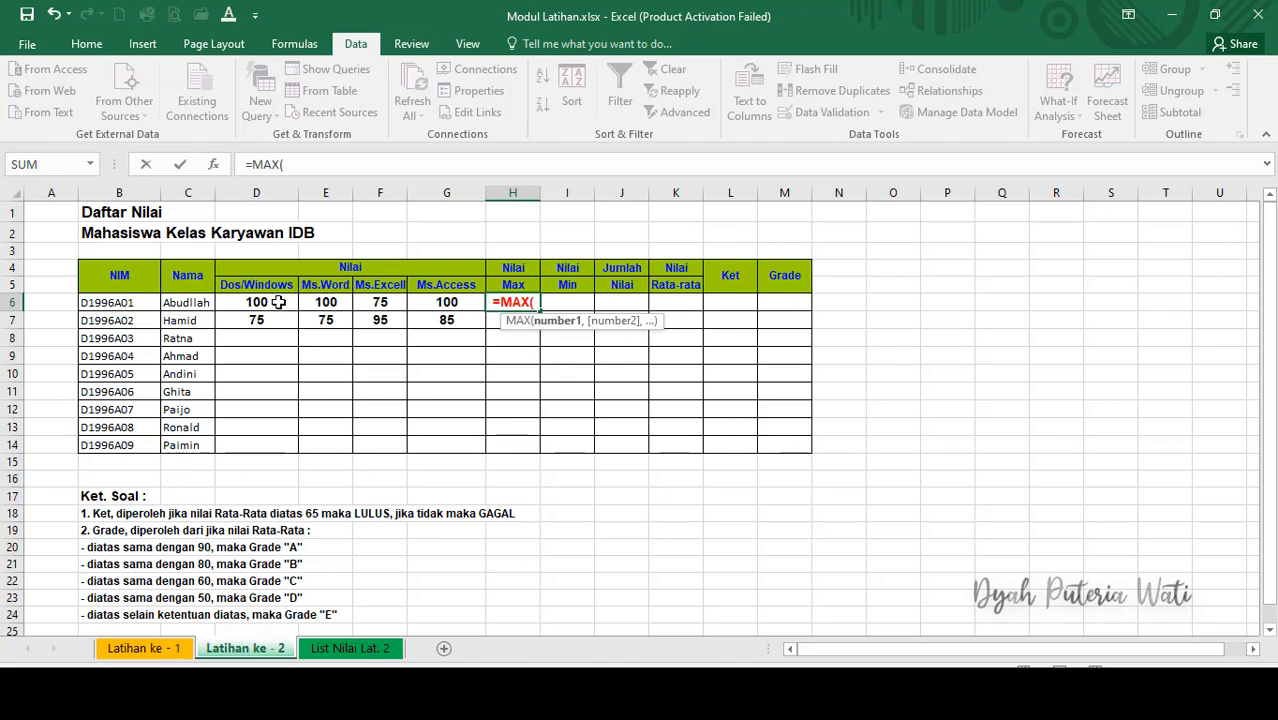
click(277, 304)
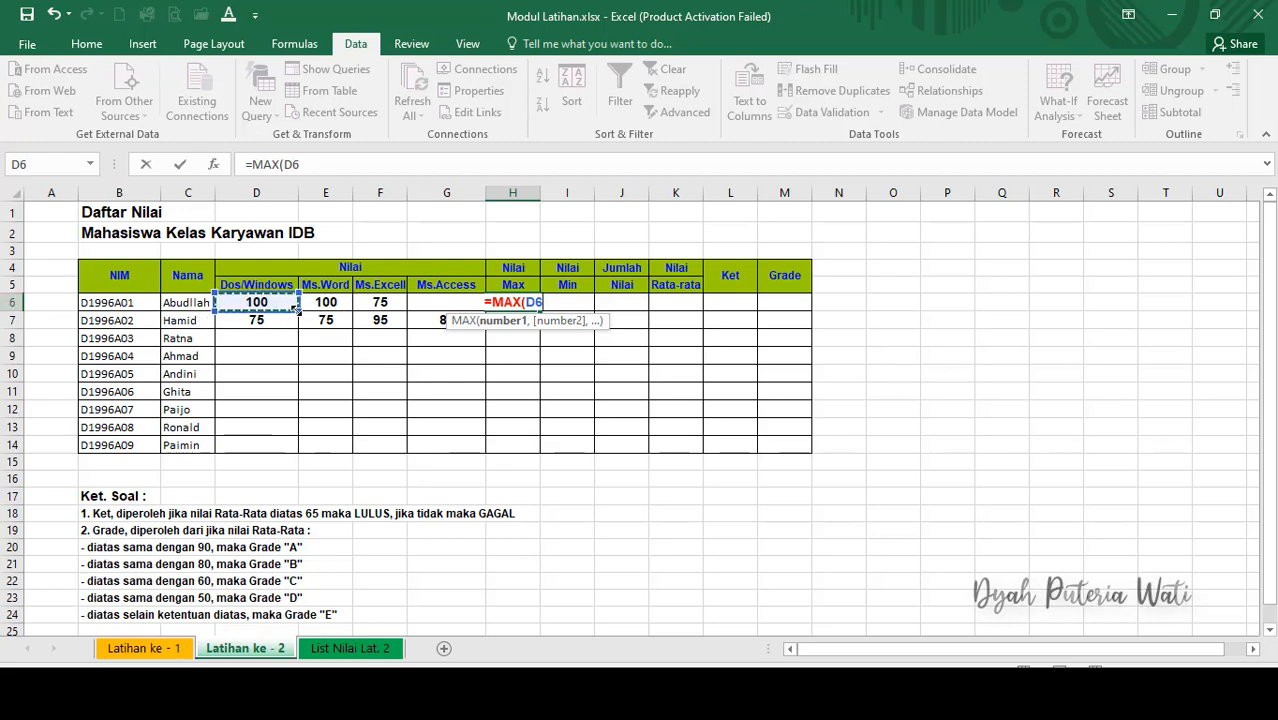
drag(296, 305, 452, 314)
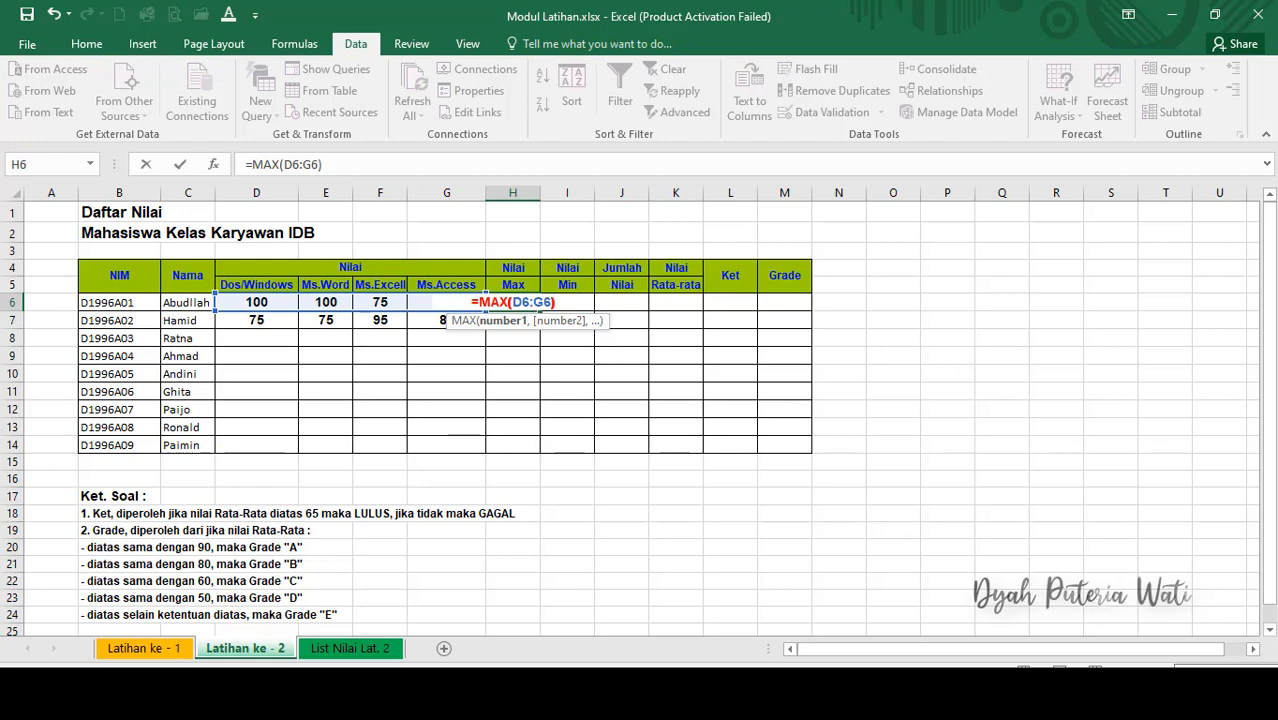
text())
key(Return)
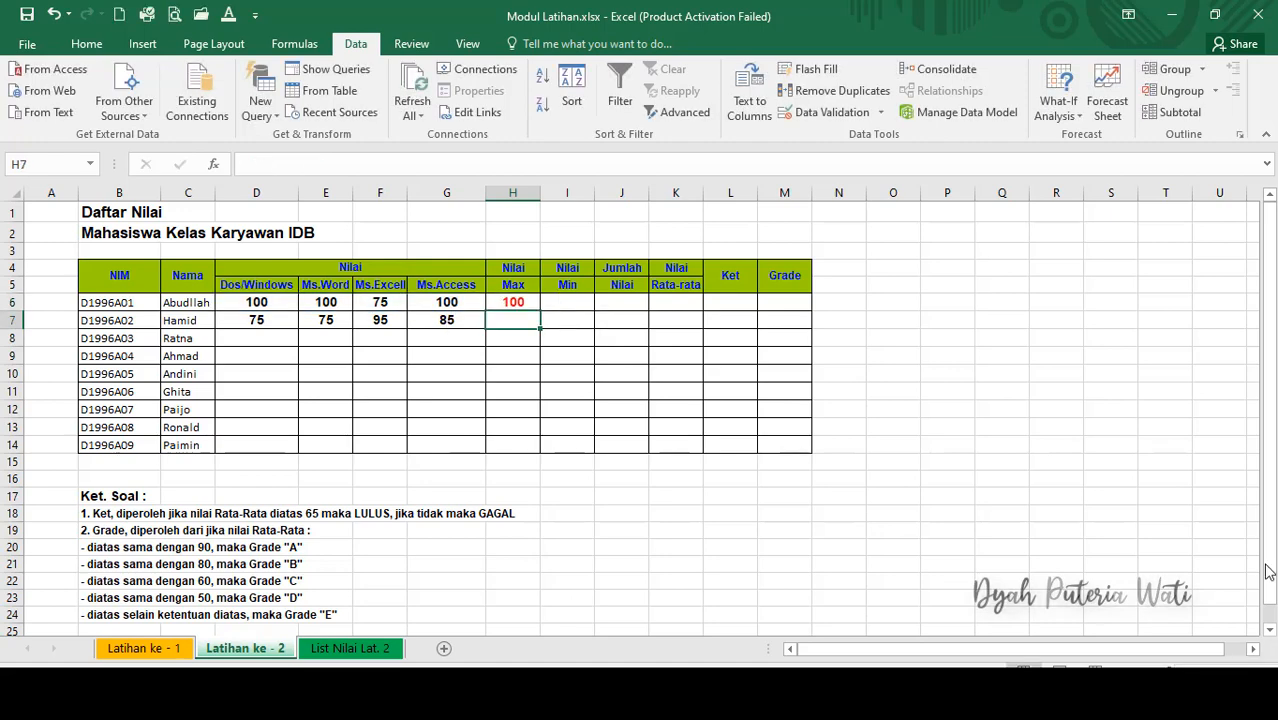
click(520, 303)
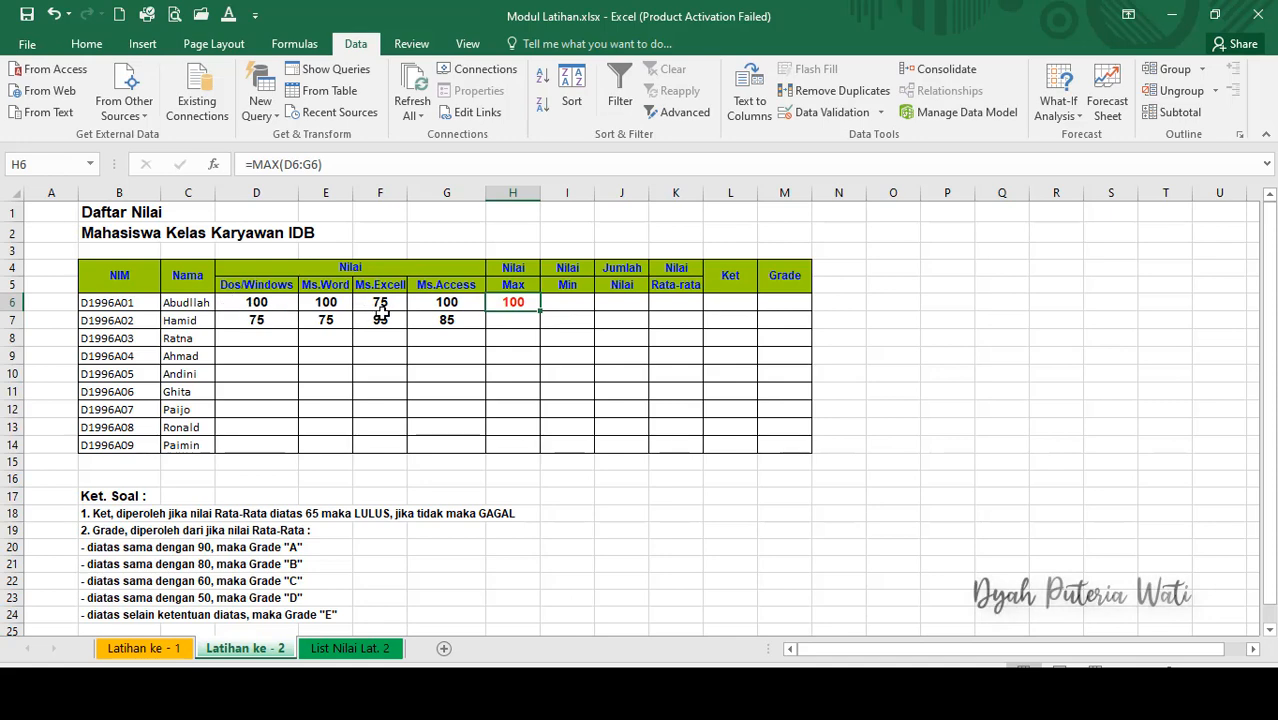
Calculate the first student's lowest score in I6 with the formula =MIN(D6:G6)
click(569, 301)
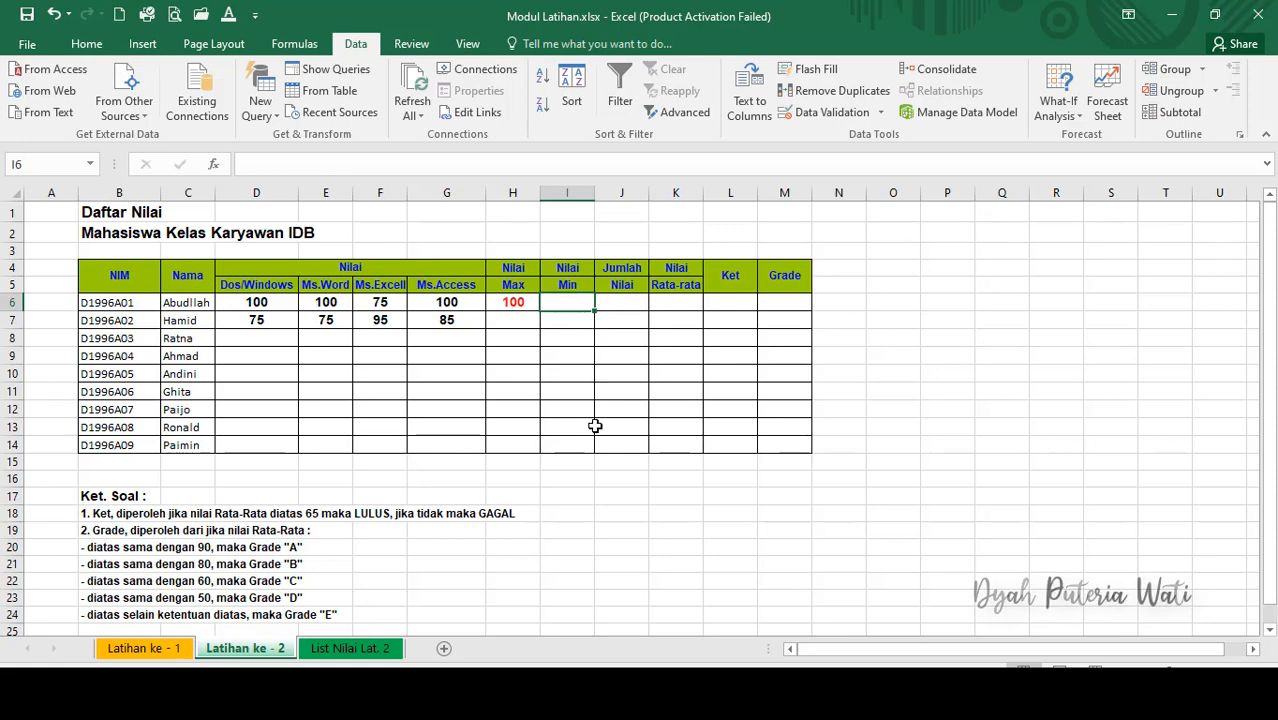
text(=)
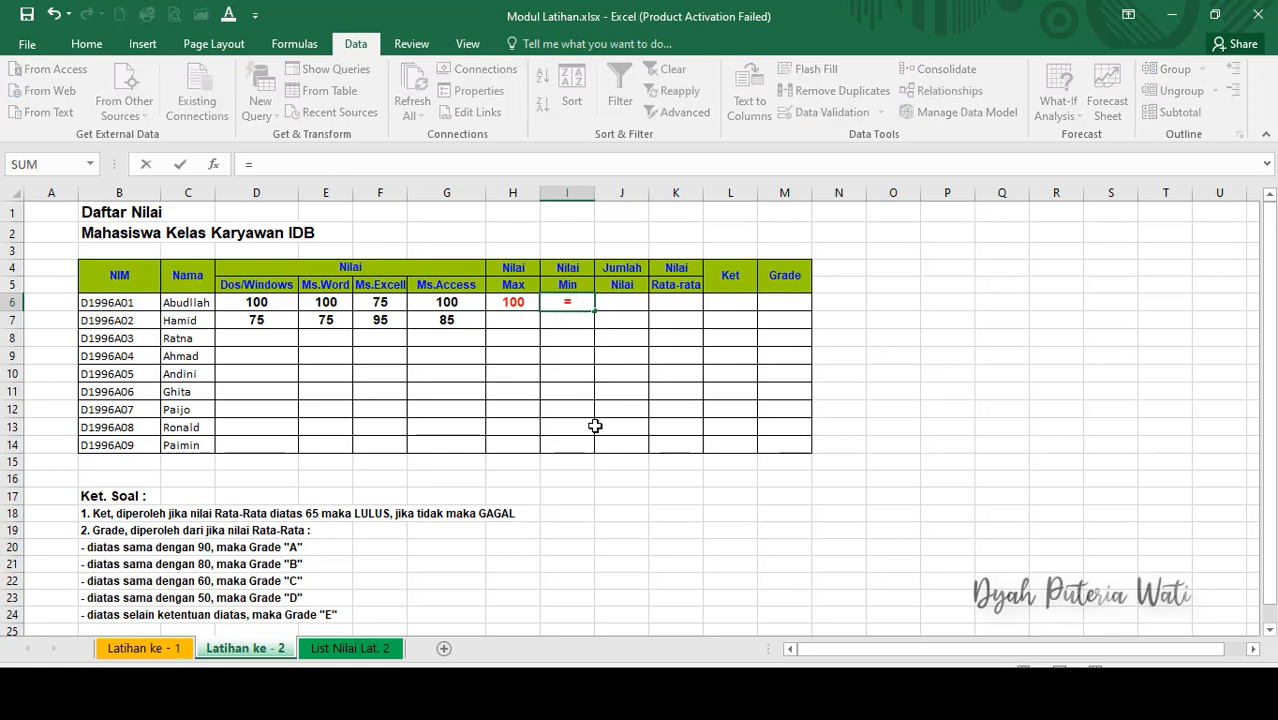
text(MIN)
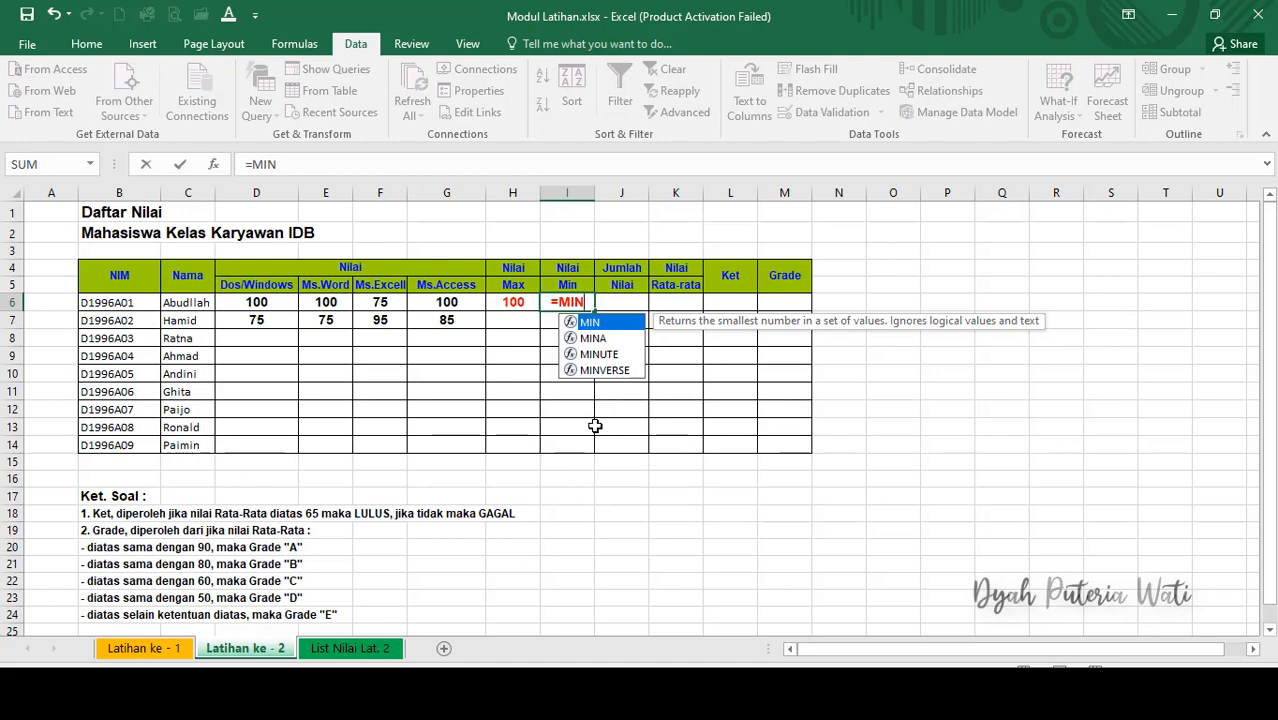
text(()
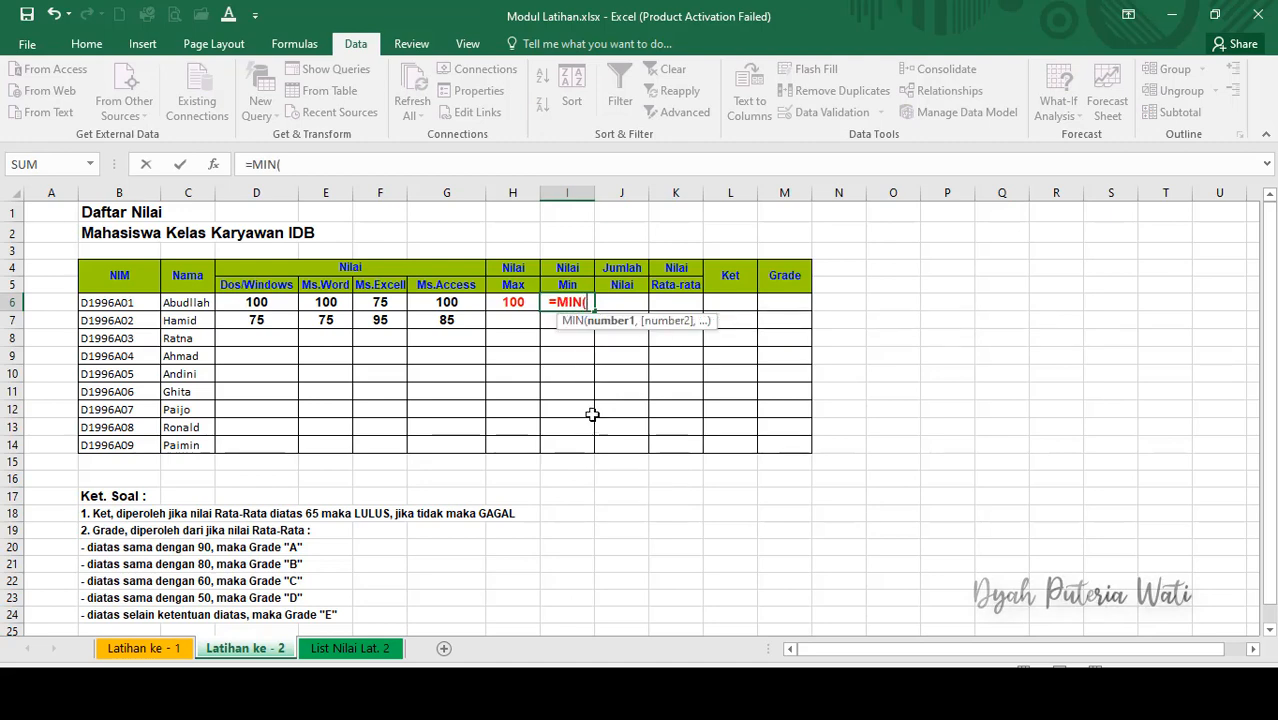
click(280, 304)
drag(295, 304, 470, 315)
text())
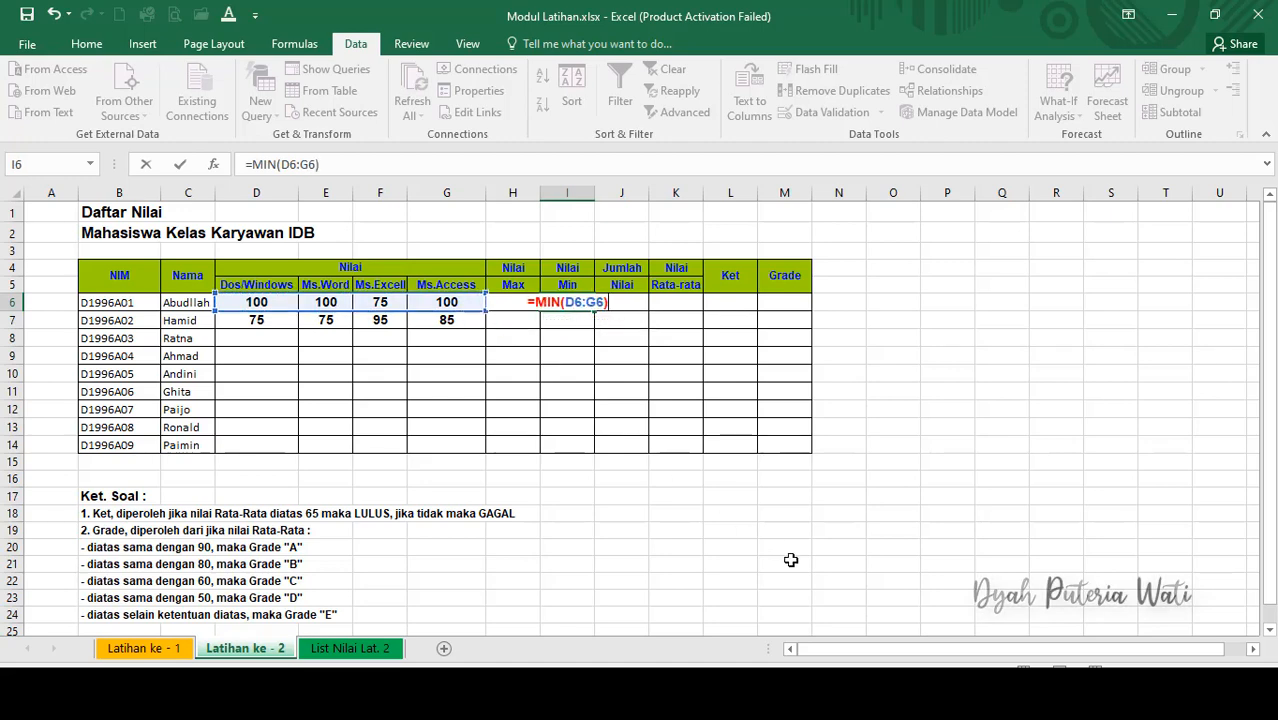
key(Return)
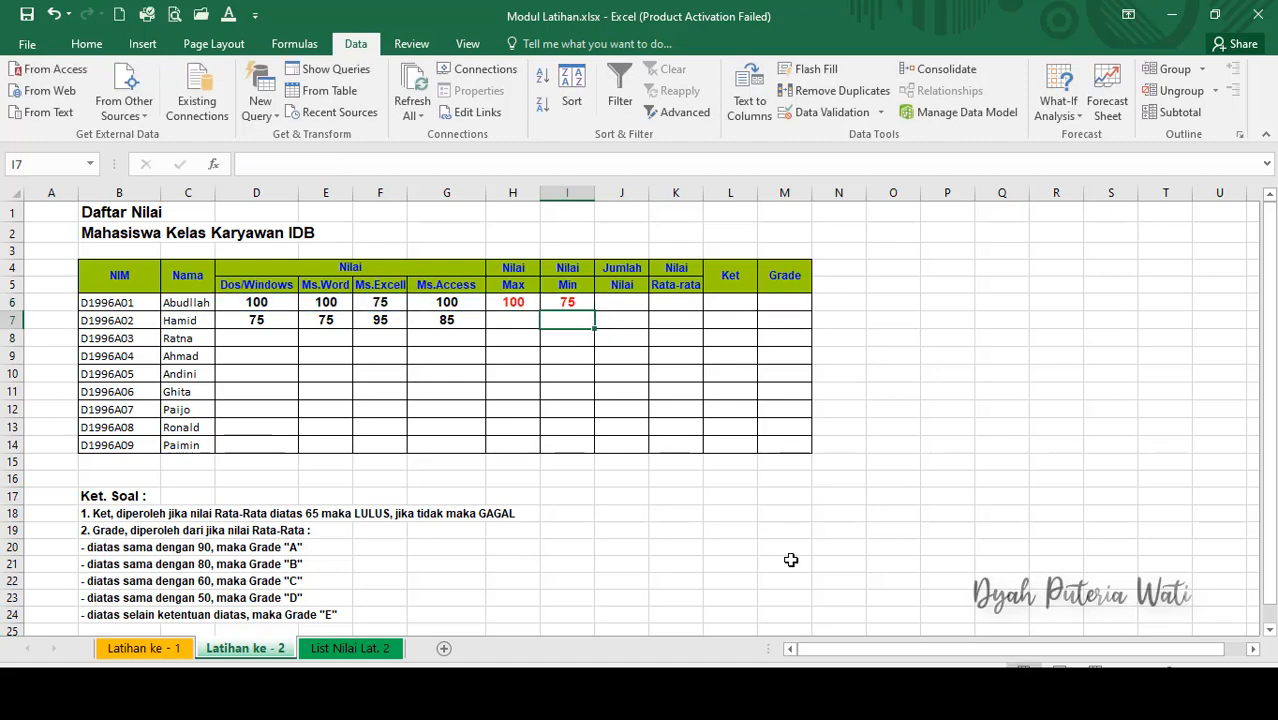
Total the first student's scores in J6 under Jumlah Nilai with the formula =SUM(D6:G6)
key(Up)
key(Right)
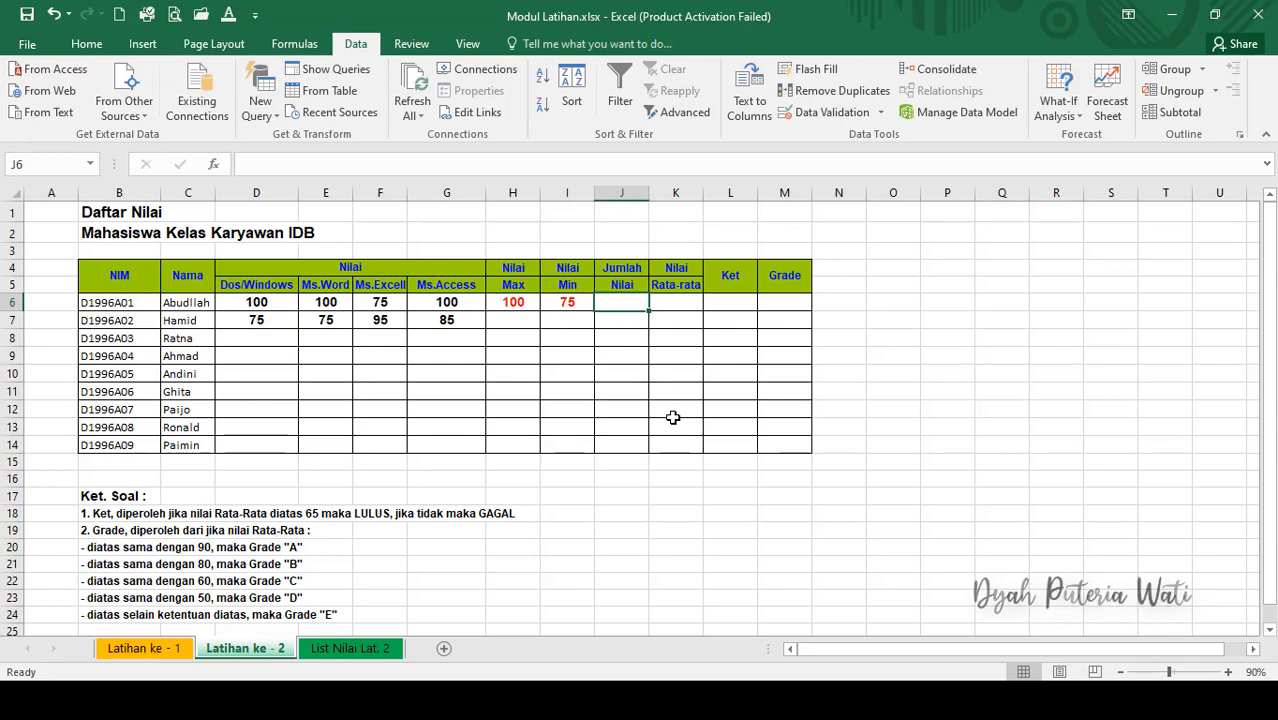
text(=)
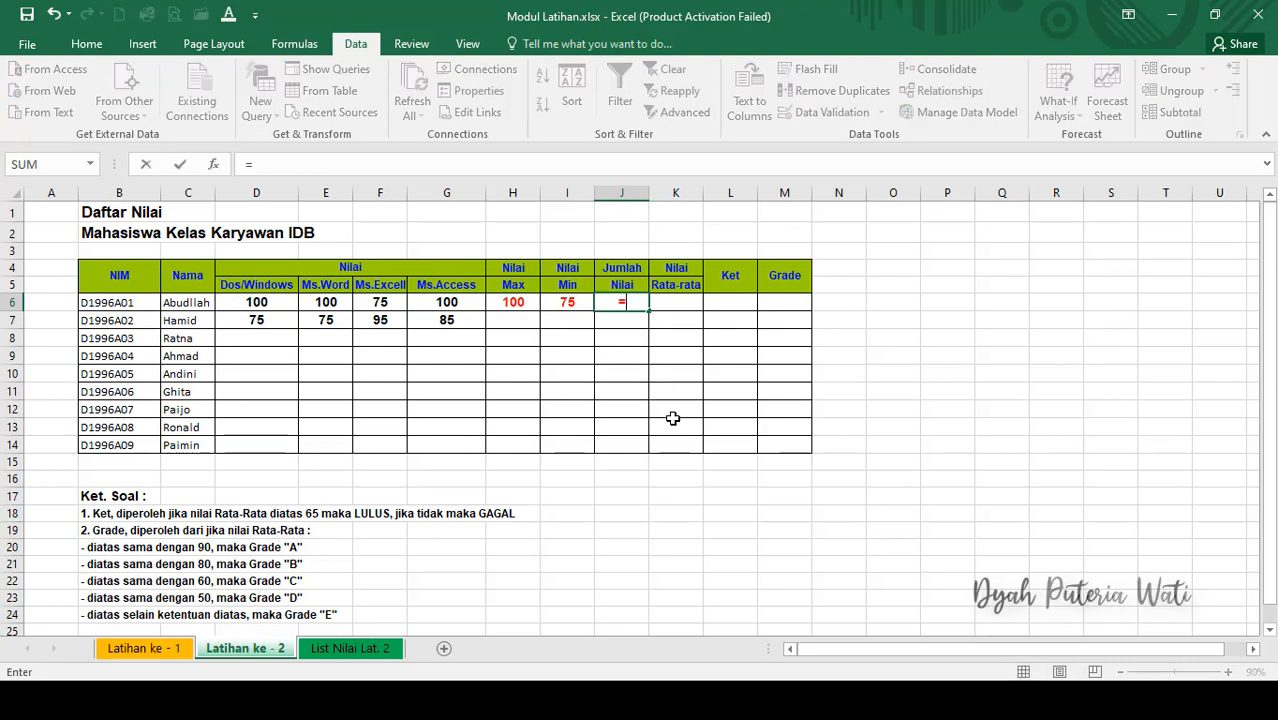
text(S)
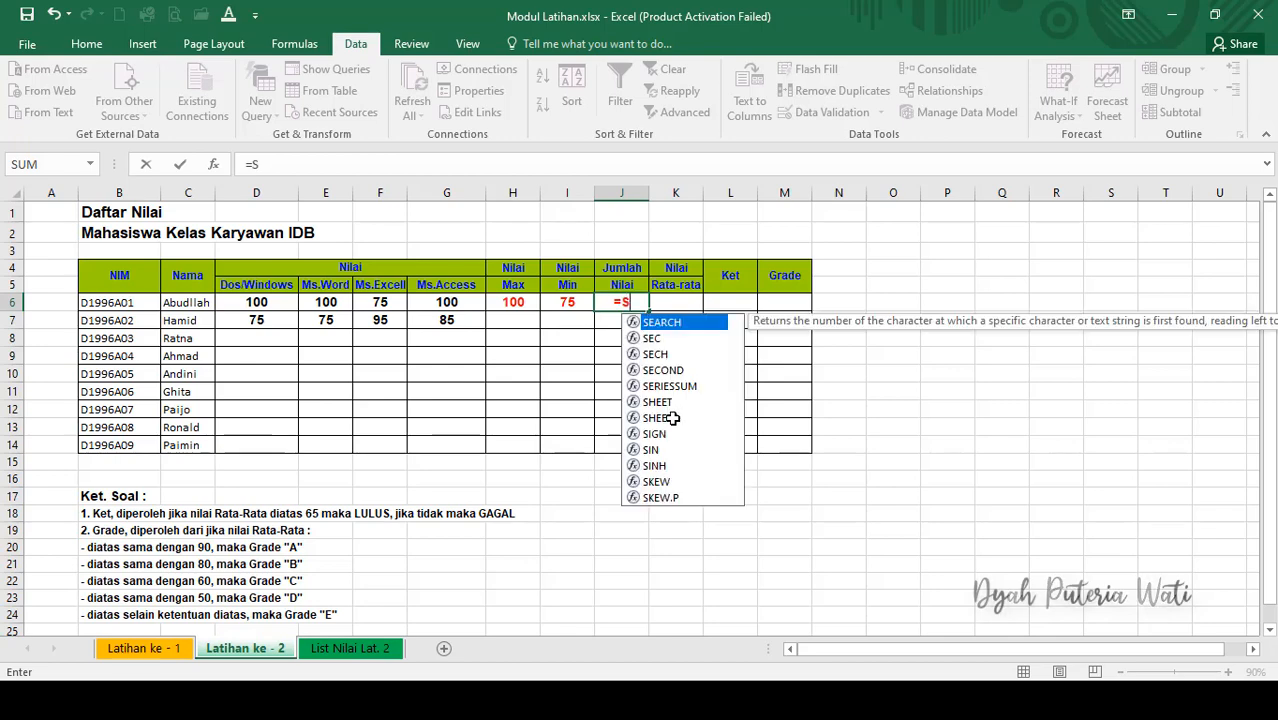
text(UM)
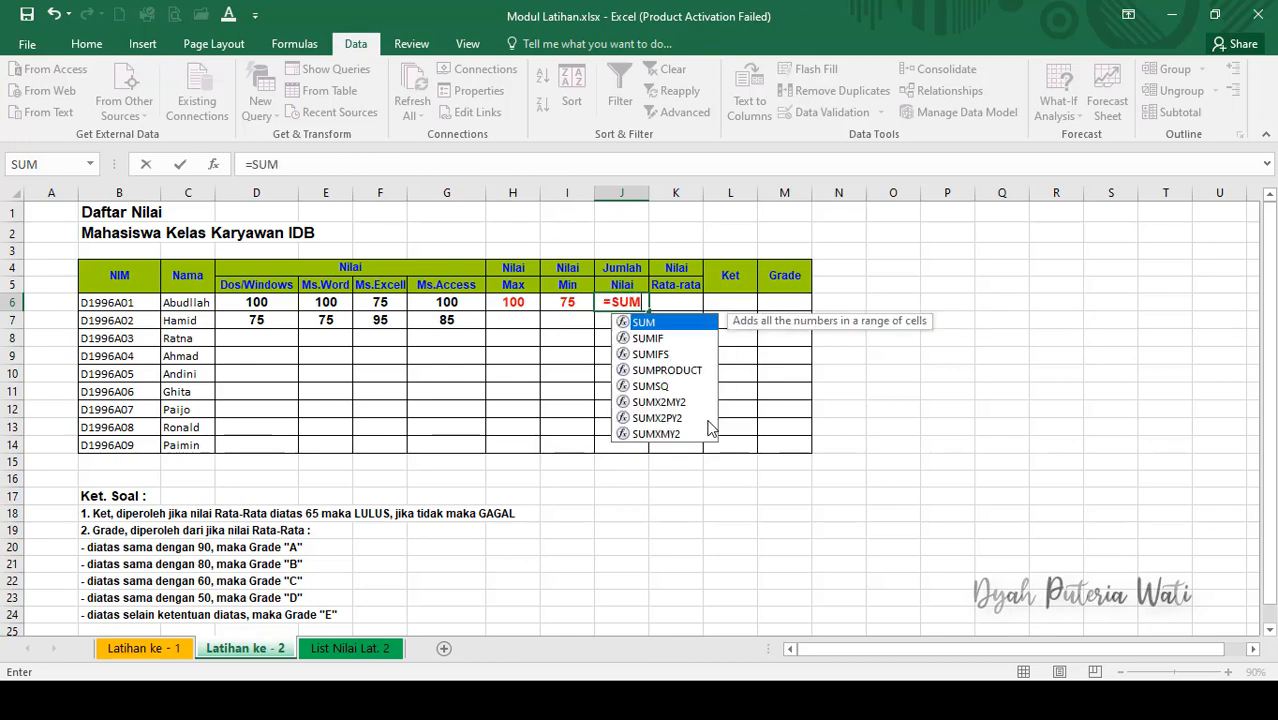
text(()
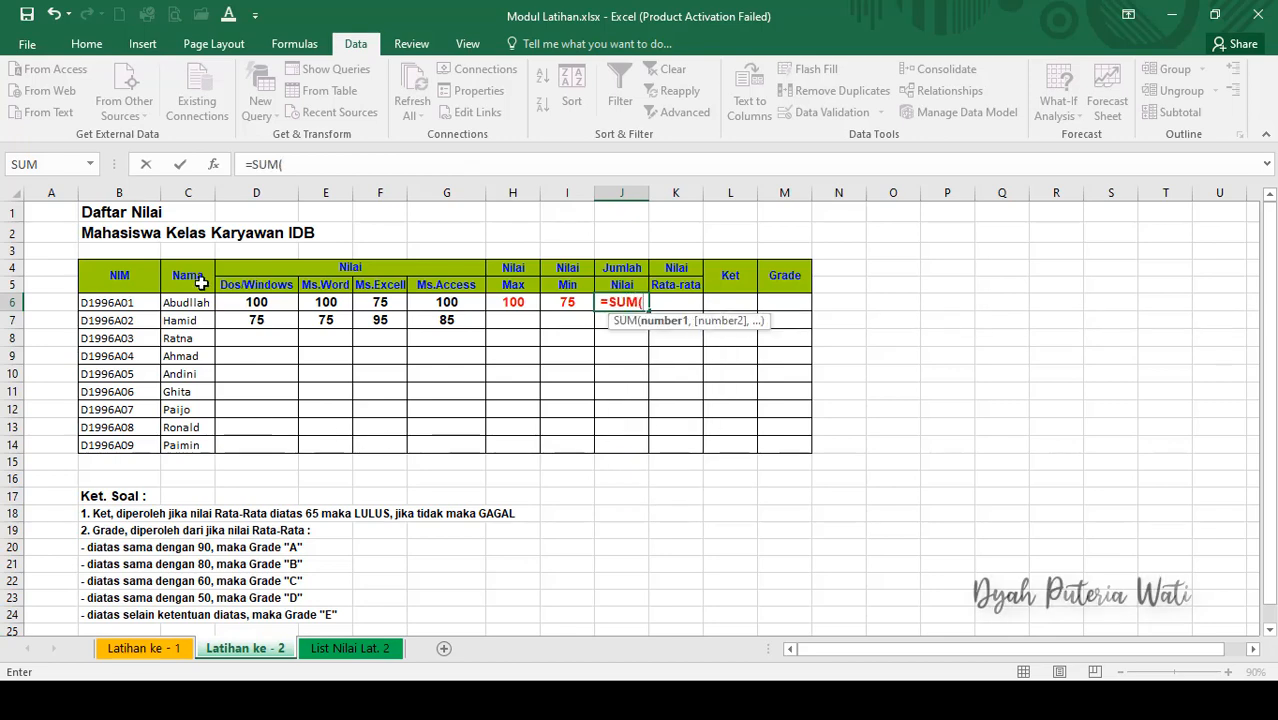
click(288, 311)
drag(288, 314, 465, 306)
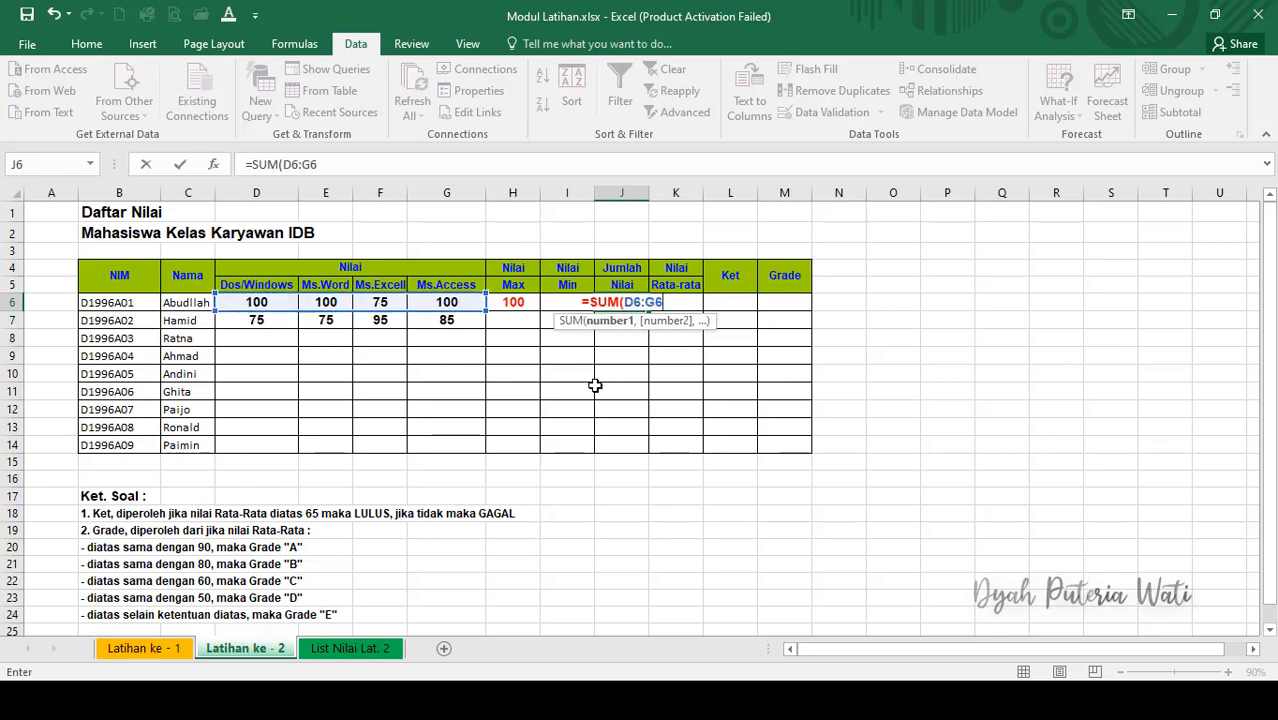
text())
key(Return)
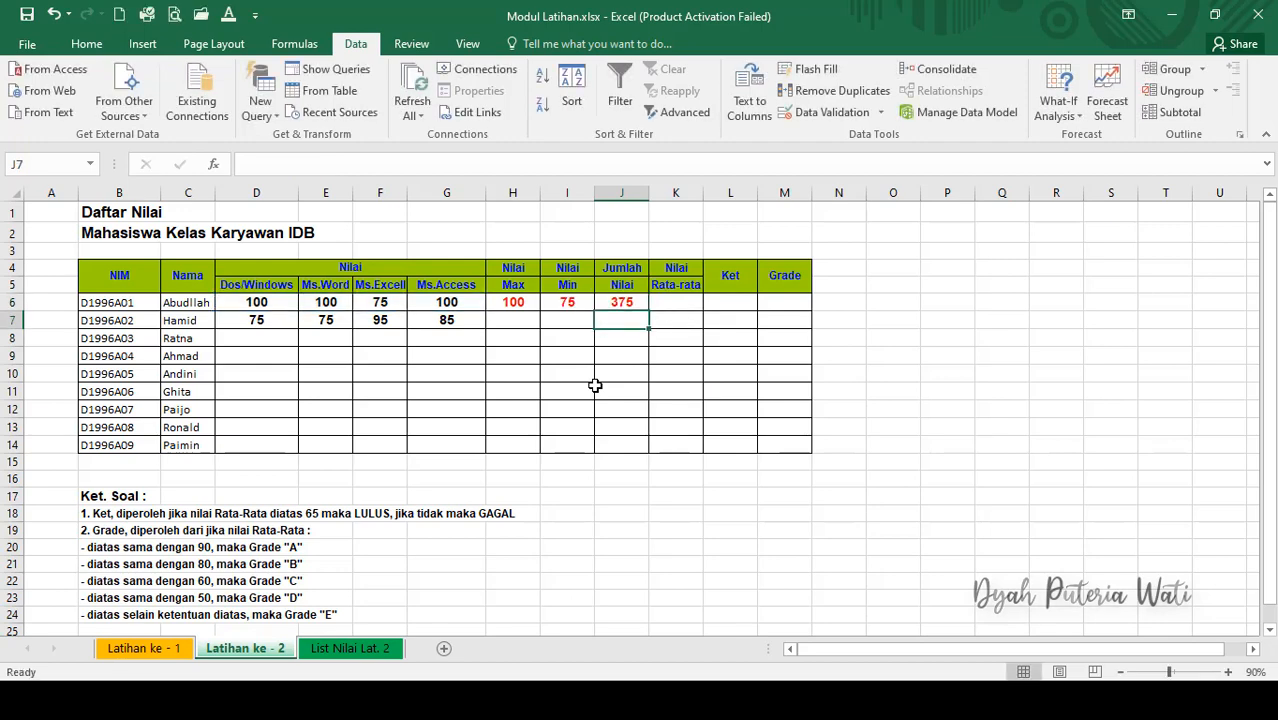
click(633, 301)
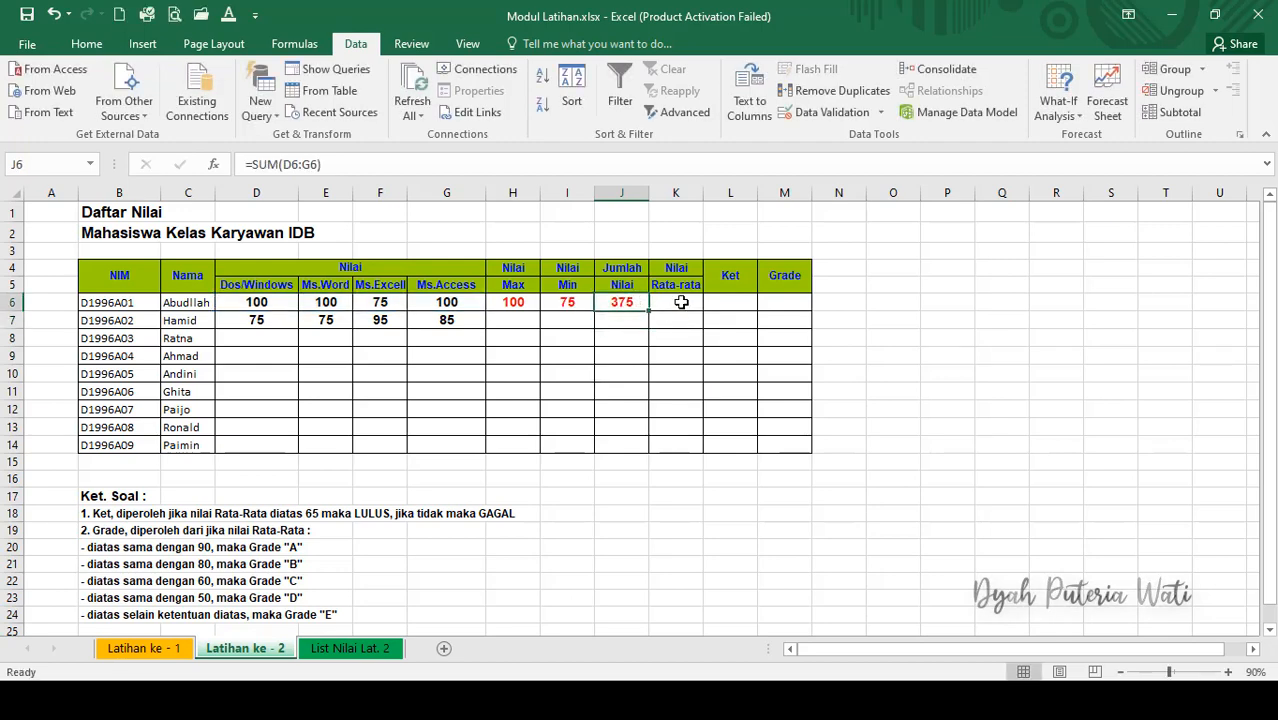
Average the first student's scores in K6 under Nilai Rata-rata with the formula =AVERAGE(D6:G6)
click(681, 302)
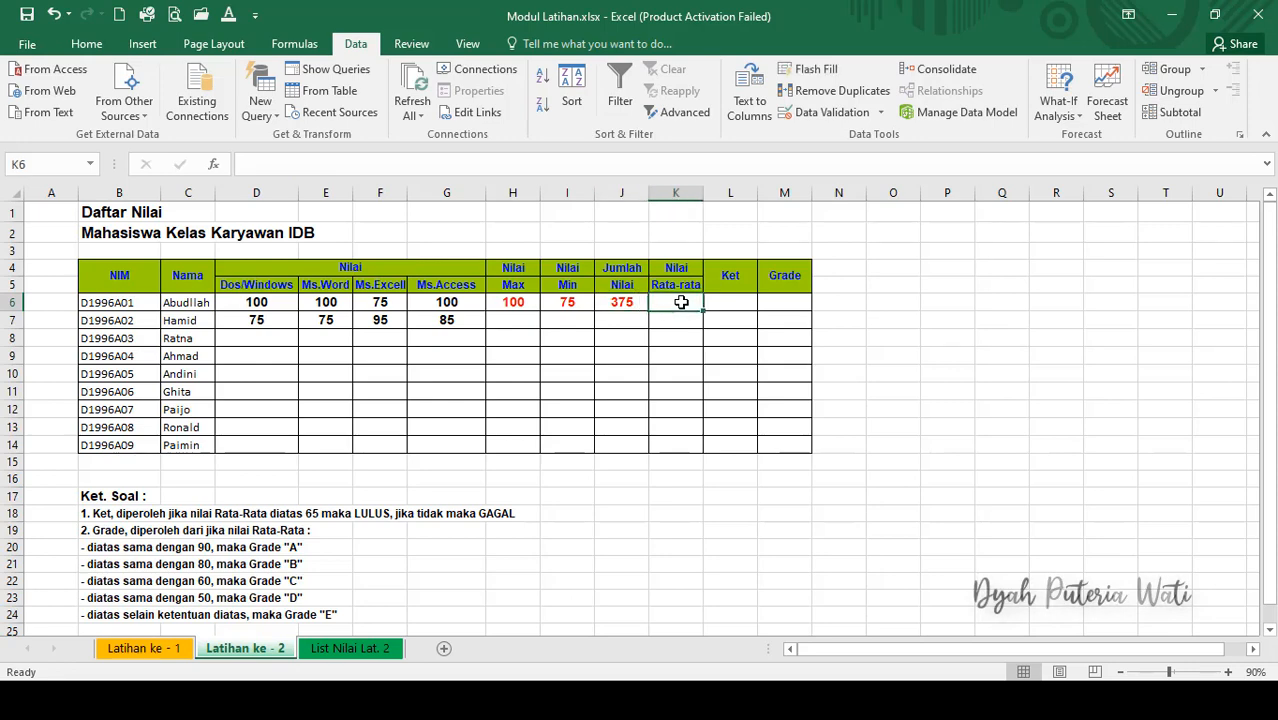
text(=AV)
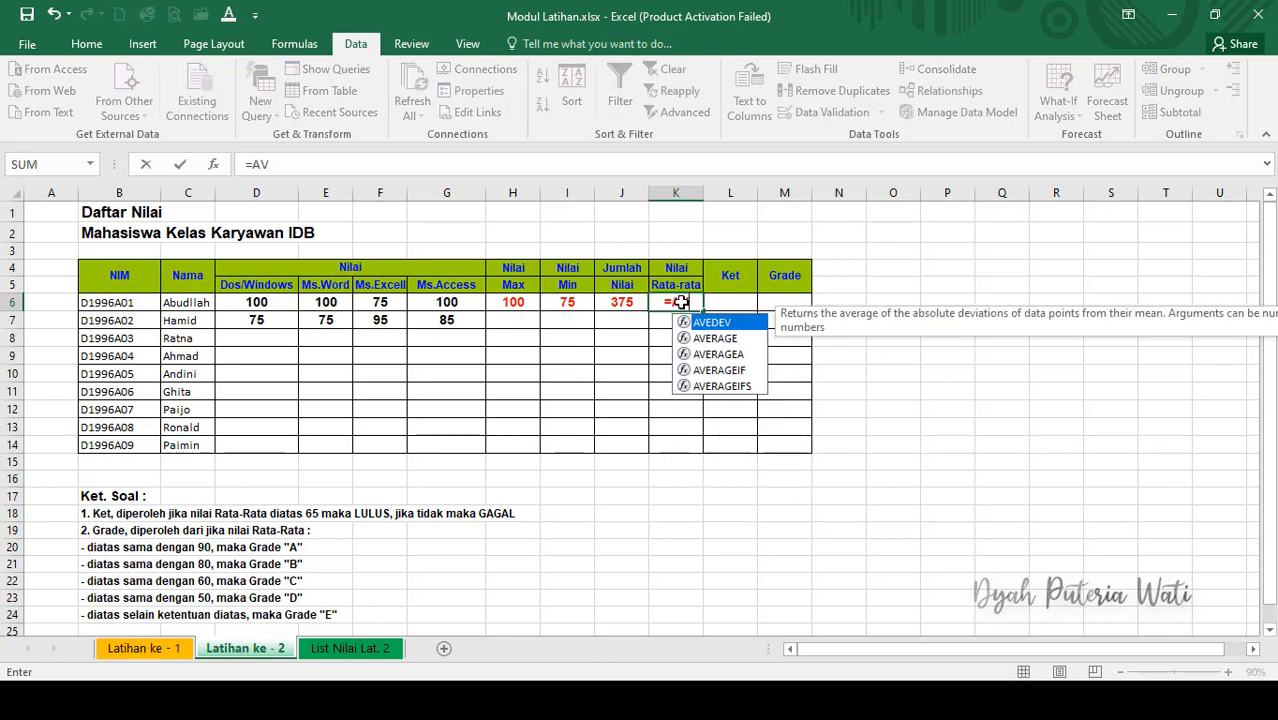
text(ERA)
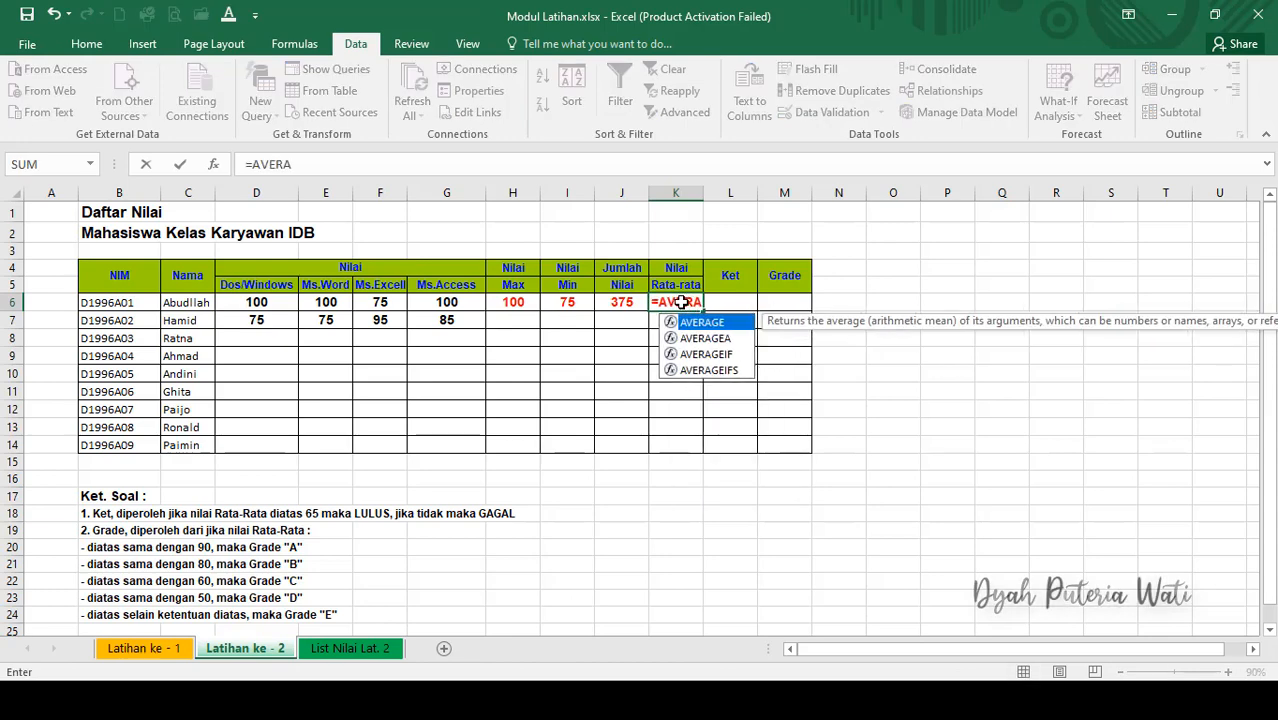
text(GE()
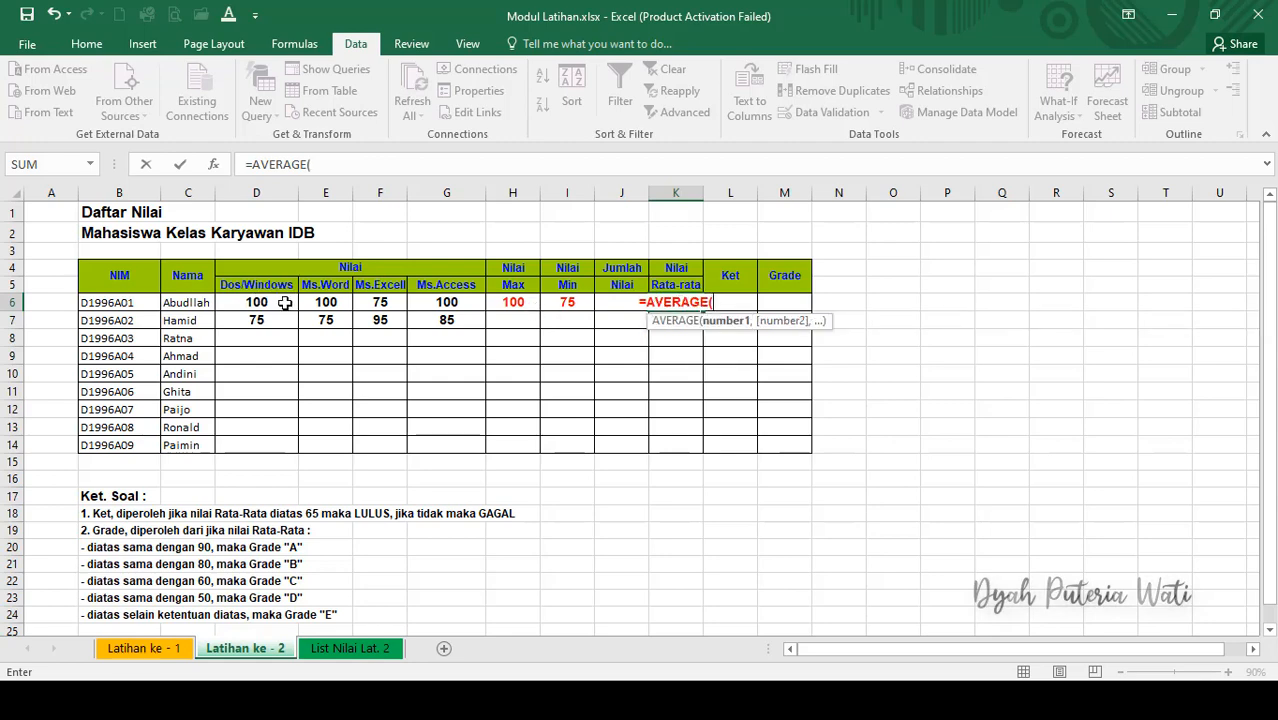
click(275, 304)
drag(275, 304, 470, 312)
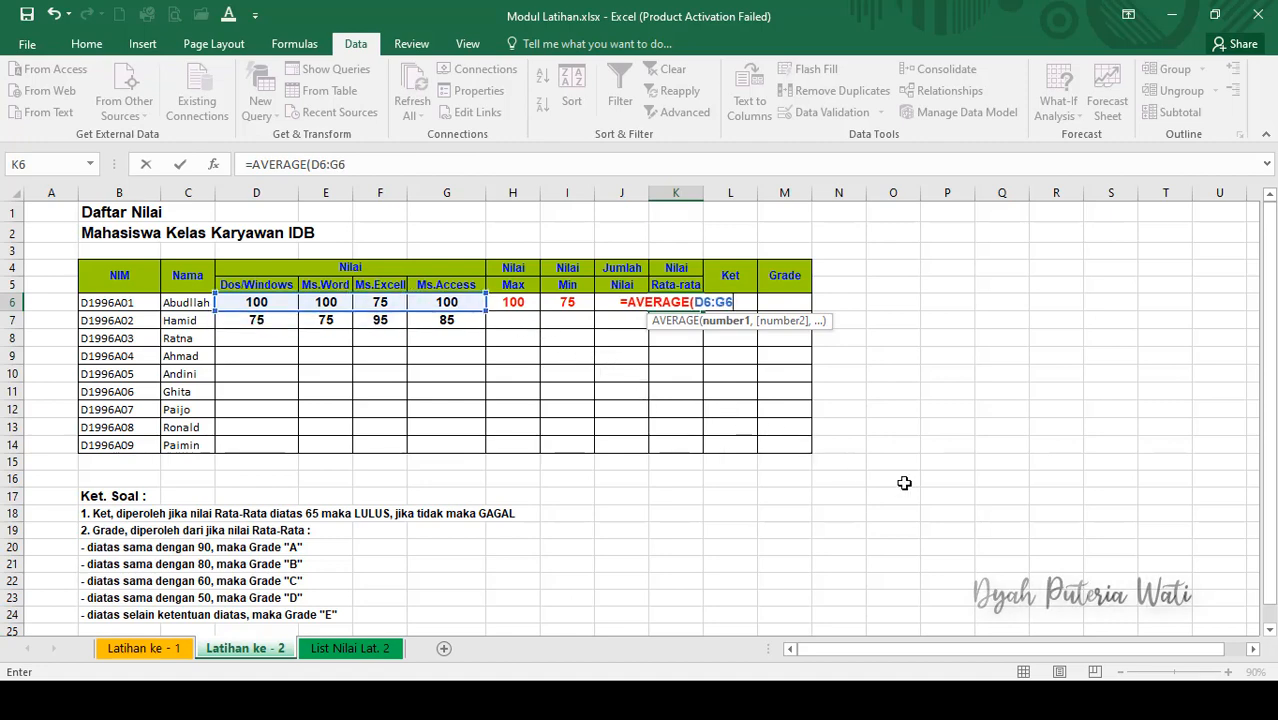
text())
key(Return)
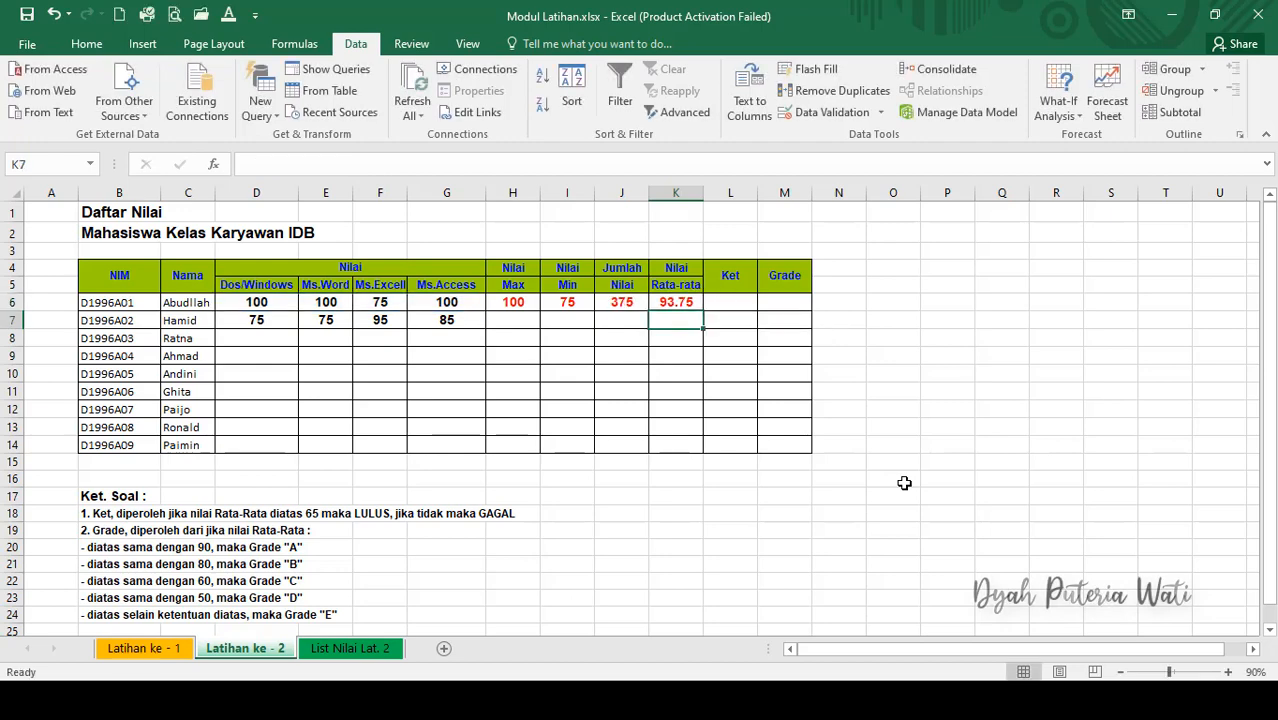
Choose 60 for the third student's Dos/Windows score in D8 from its validation list
click(505, 320)
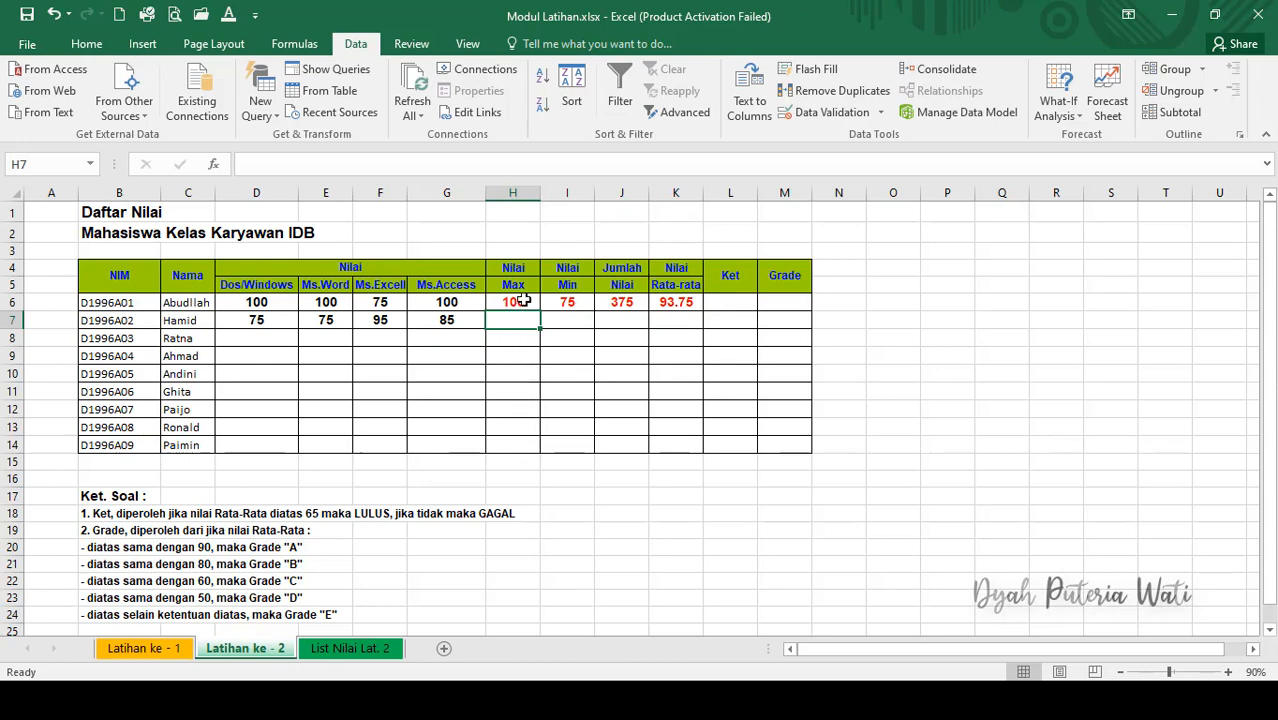
click(522, 301)
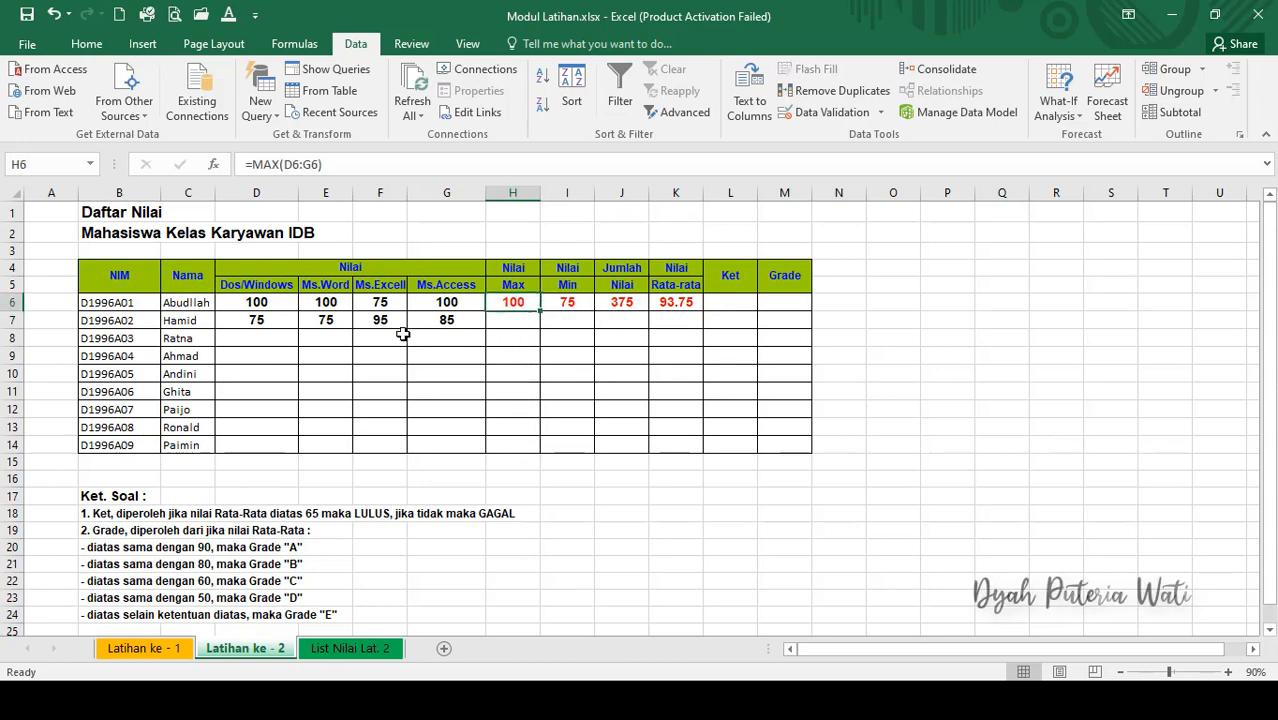
click(269, 340)
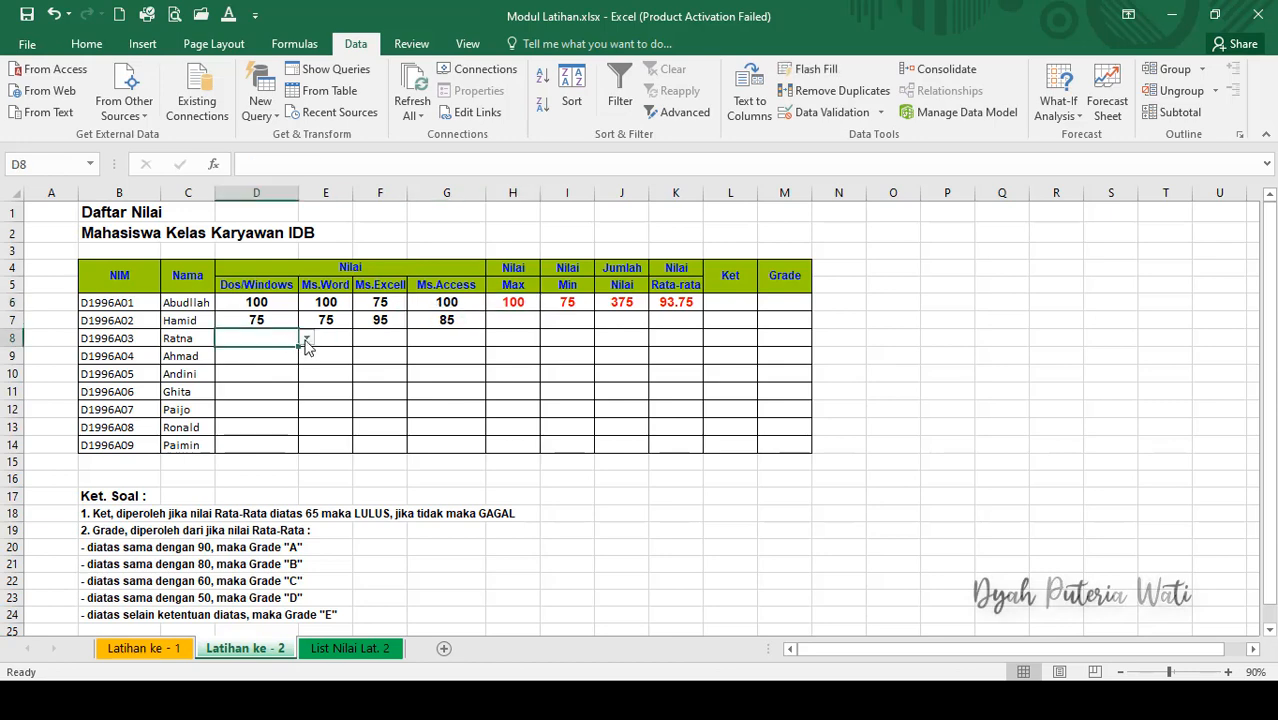
click(306, 339)
scroll(303, 395, down, 2)
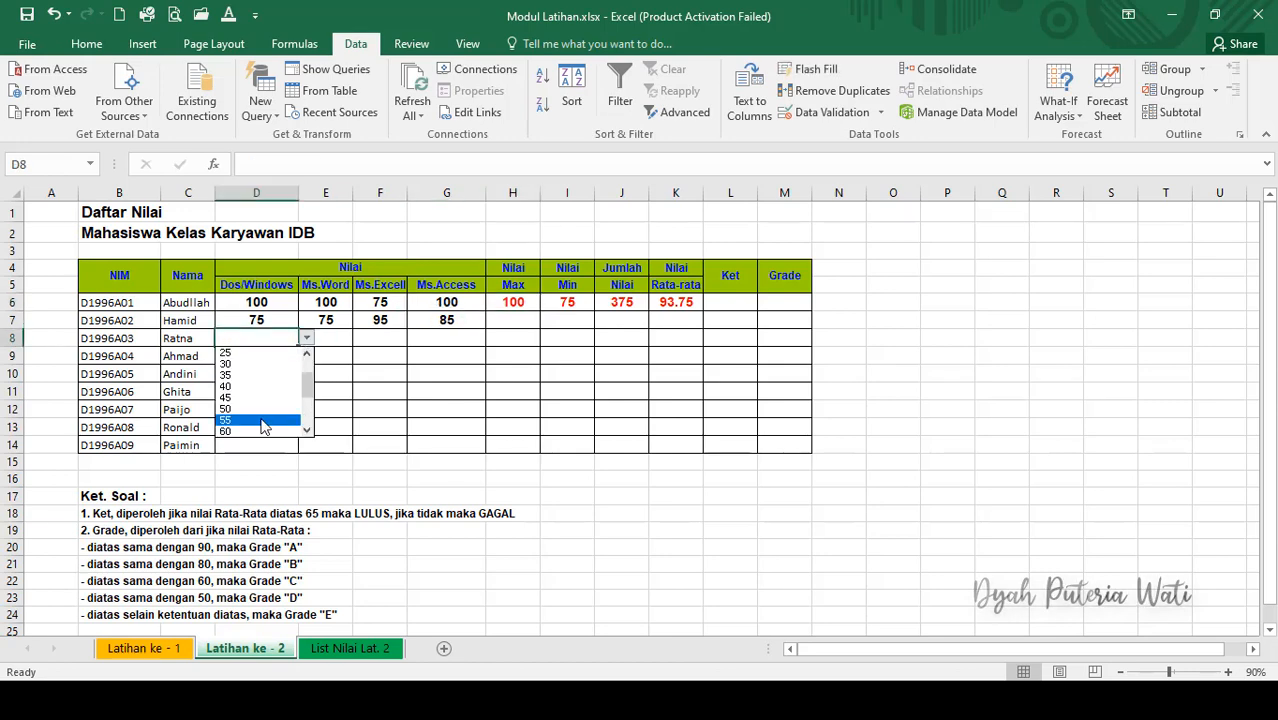
click(252, 431)
click(344, 344)
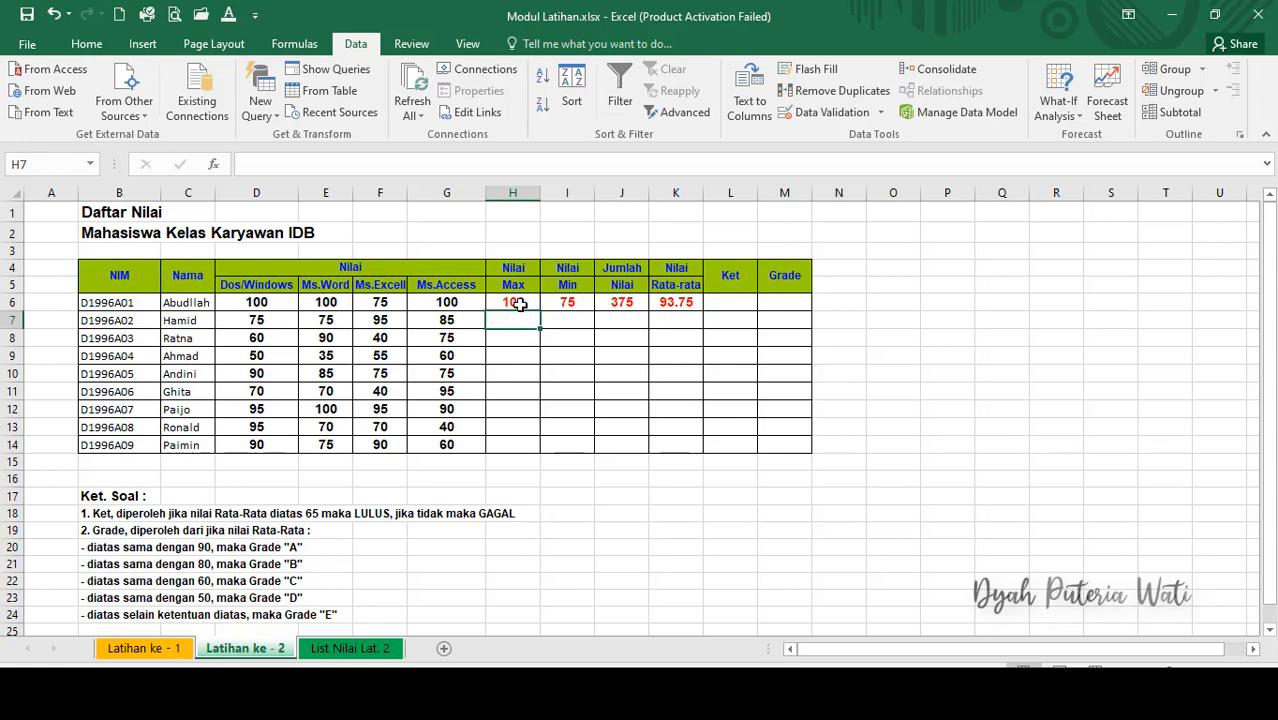
Copy the MAX formula from H6 down the Nilai Max column through H14
click(519, 305)
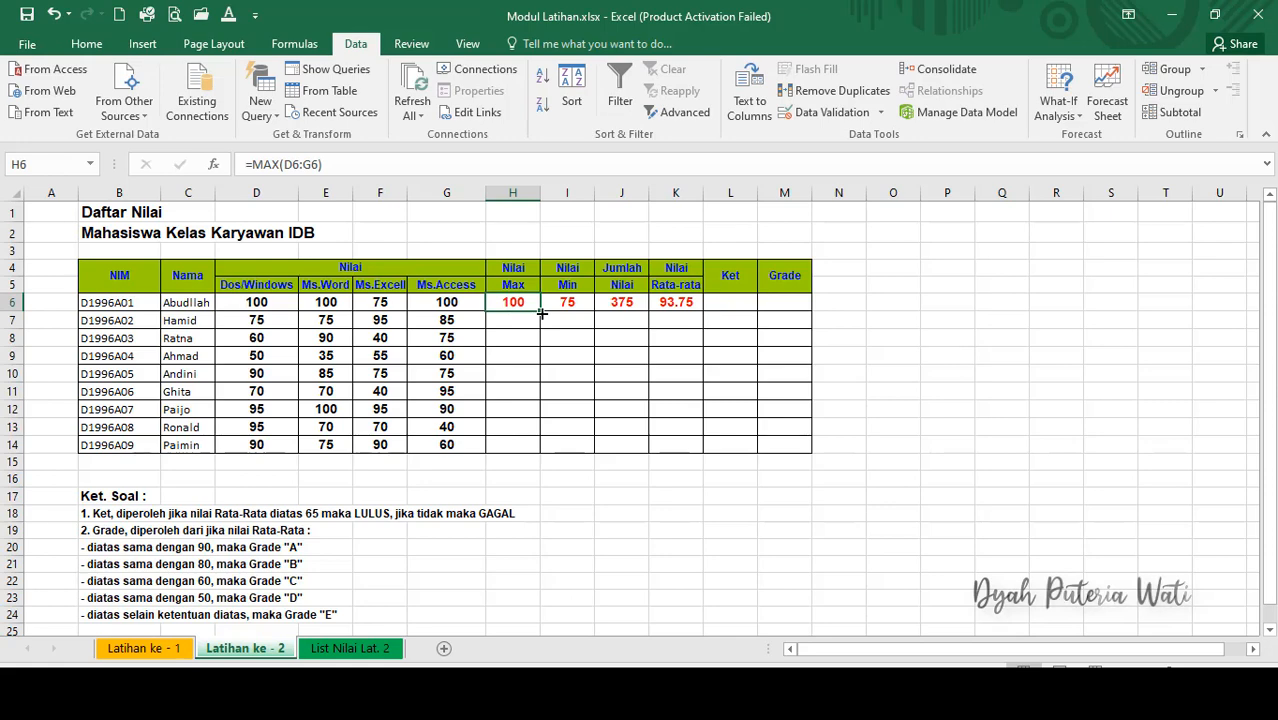
drag(540, 314, 543, 453)
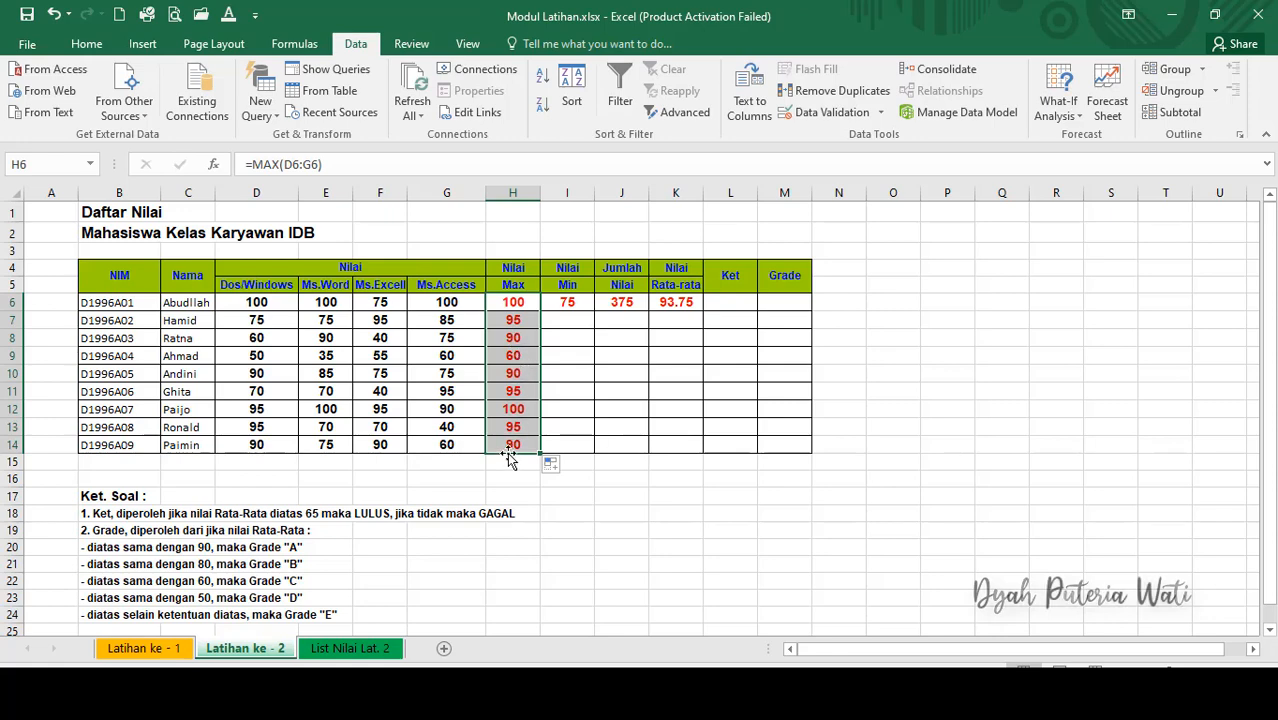
Examine the D6:G6 range in H6's MAX formula and compare it with the copied formulas in H8 and H14
click(513, 304)
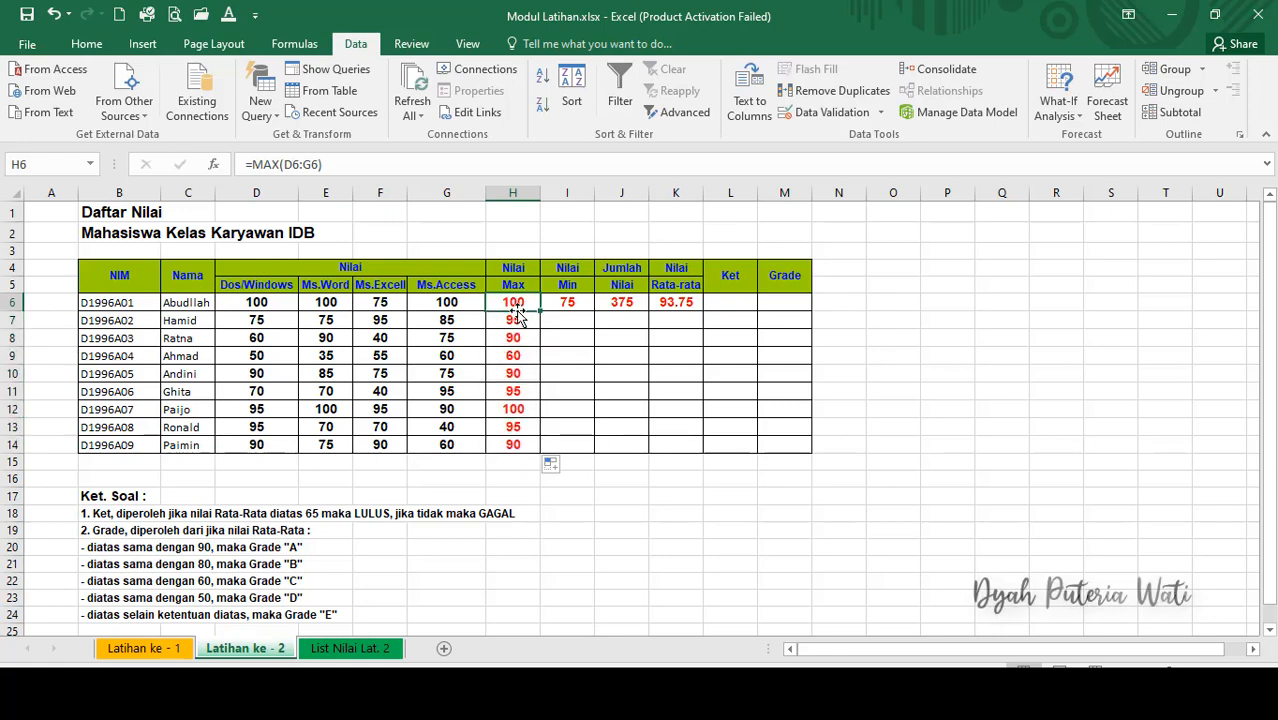
click(305, 166)
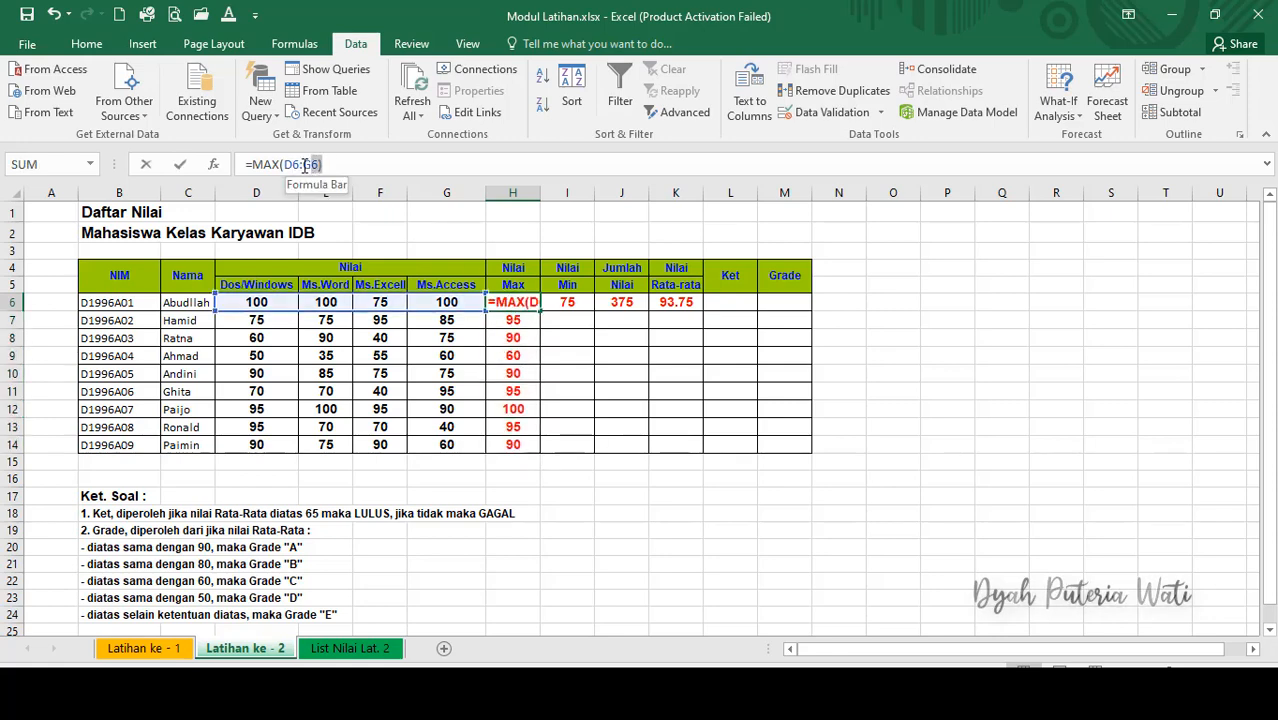
drag(305, 166, 283, 166)
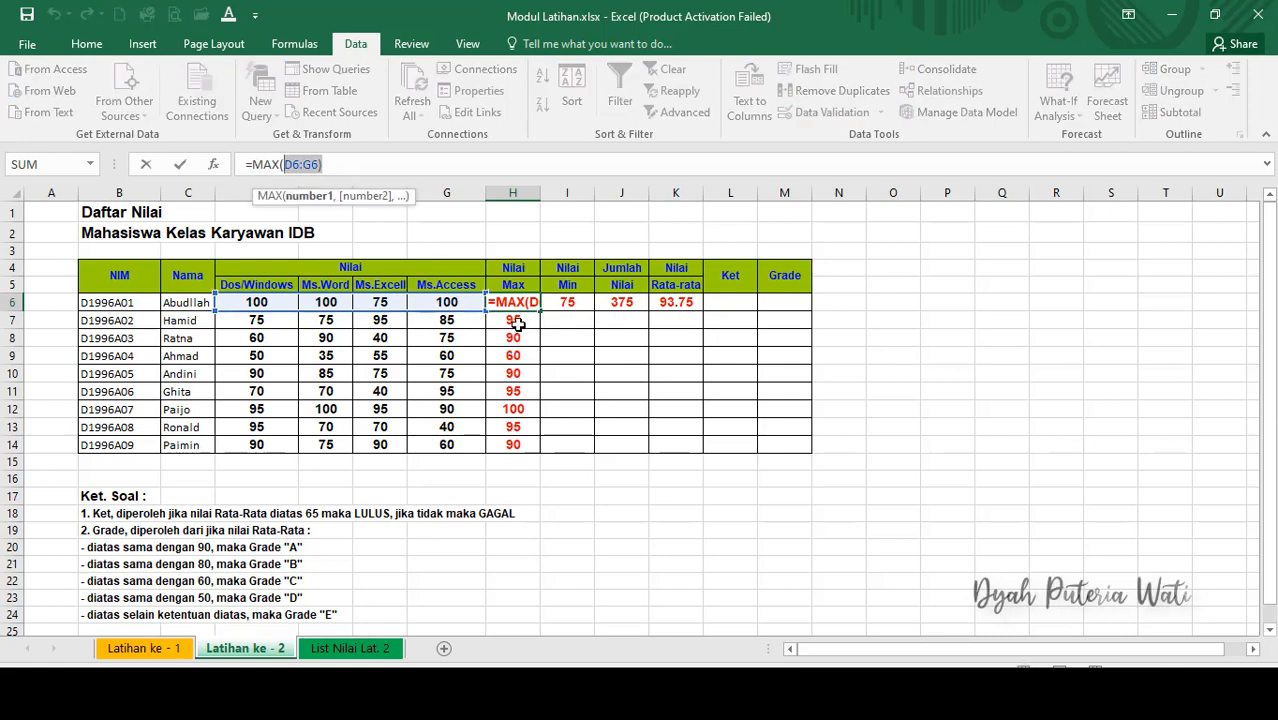
click(514, 321)
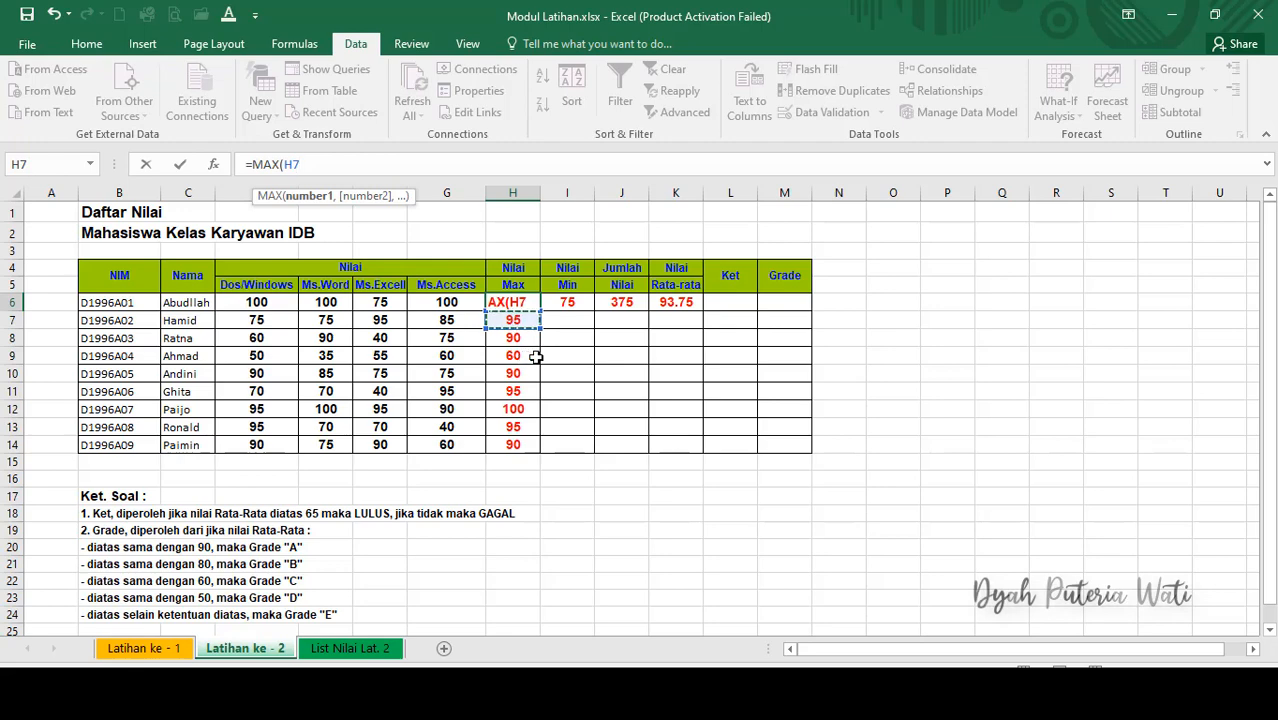
key(ctrl+z)
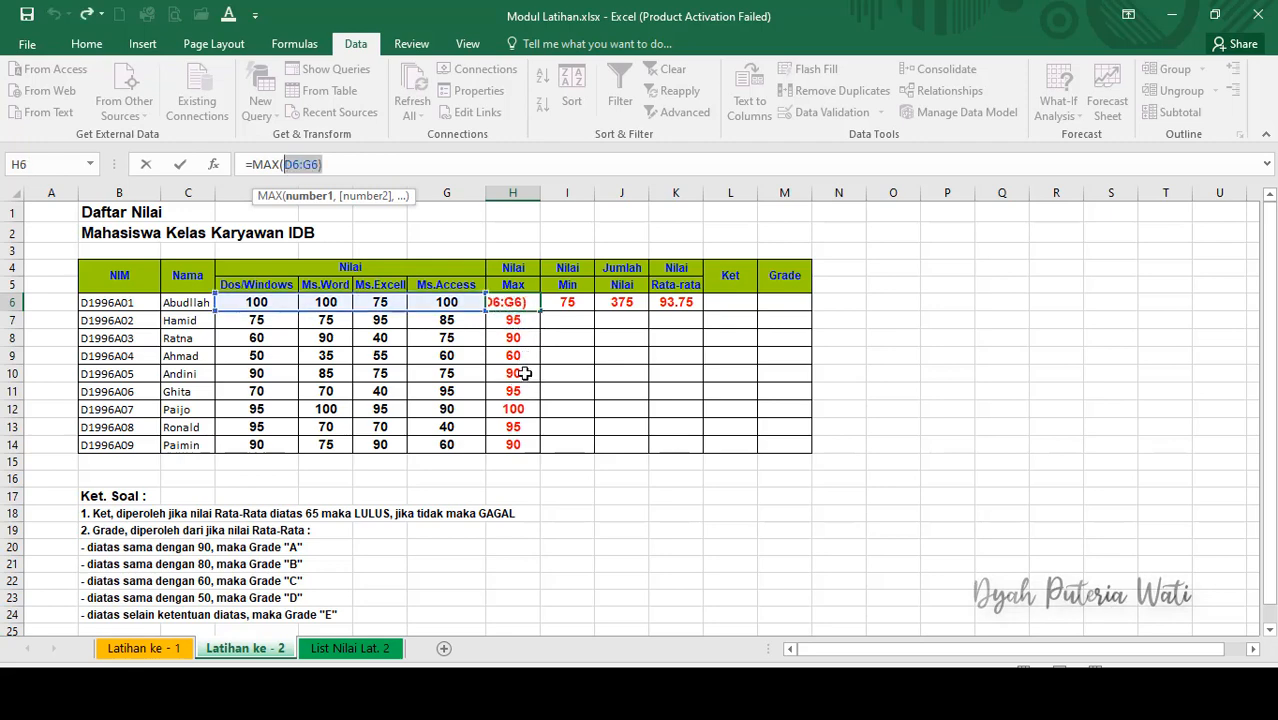
key(Return)
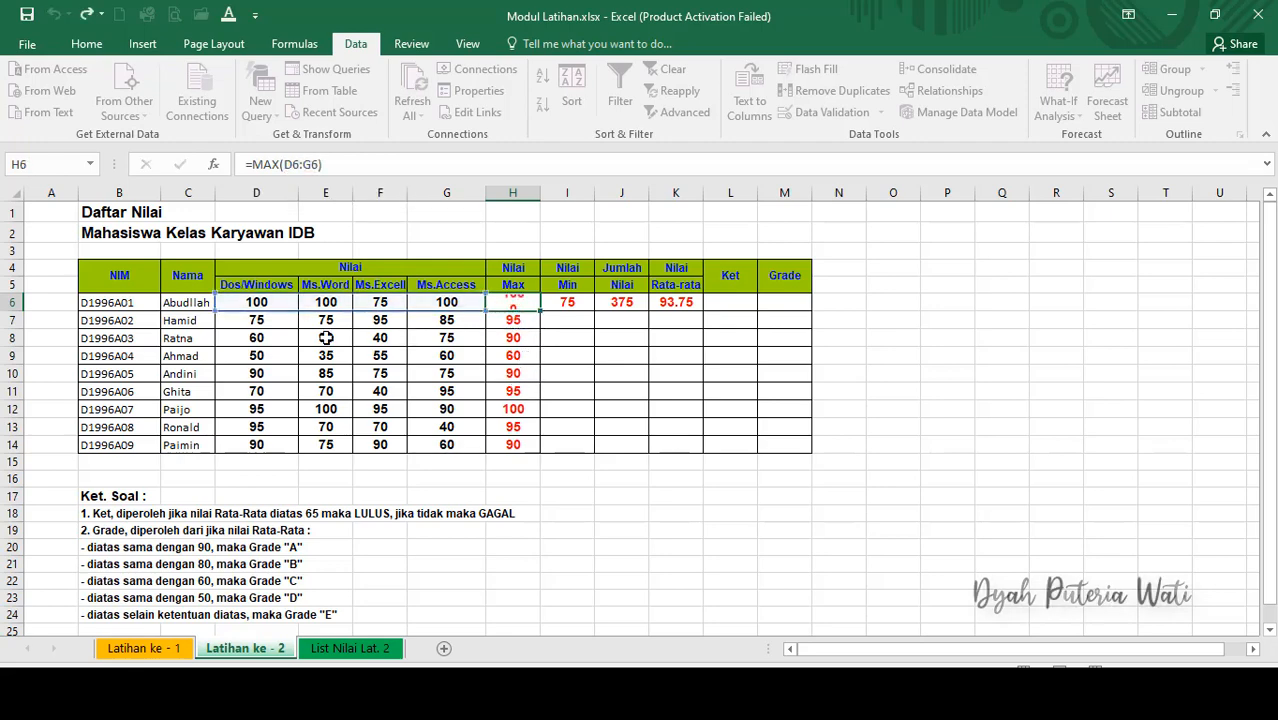
click(514, 339)
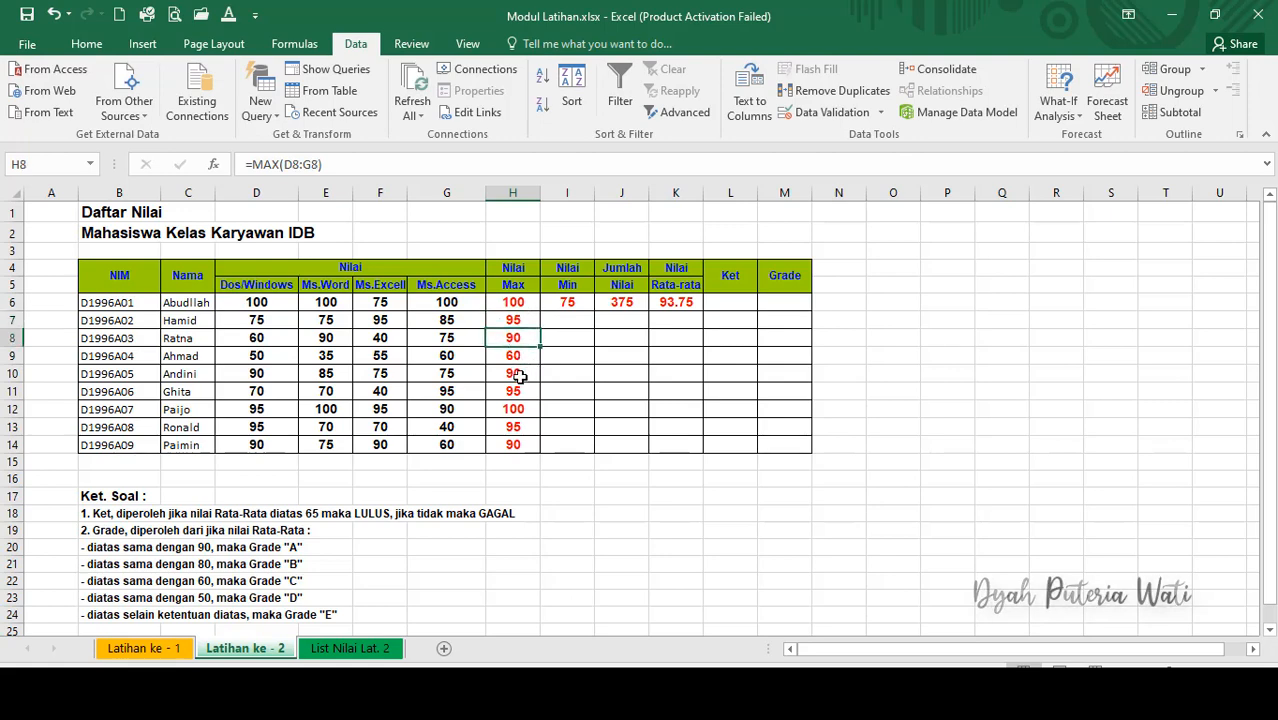
click(513, 442)
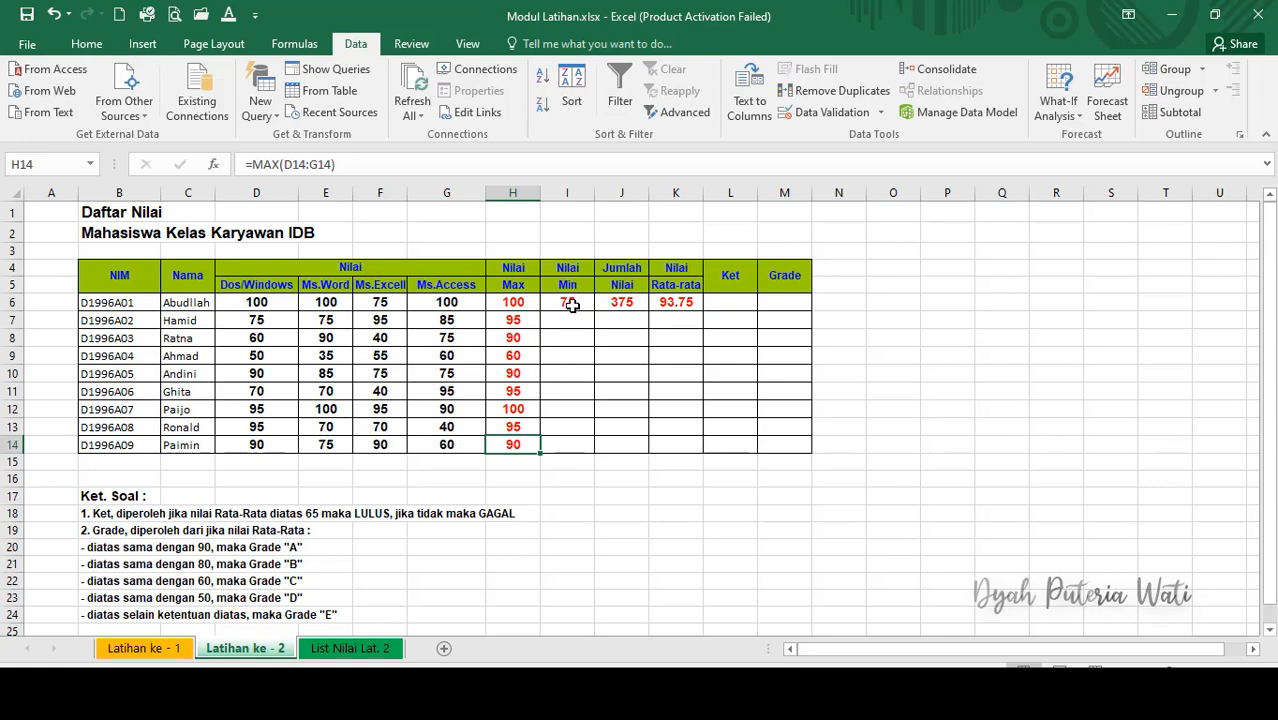
Copy the MIN formula from I6 down through I14 and the SUM formula from J6 down through J14
click(571, 305)
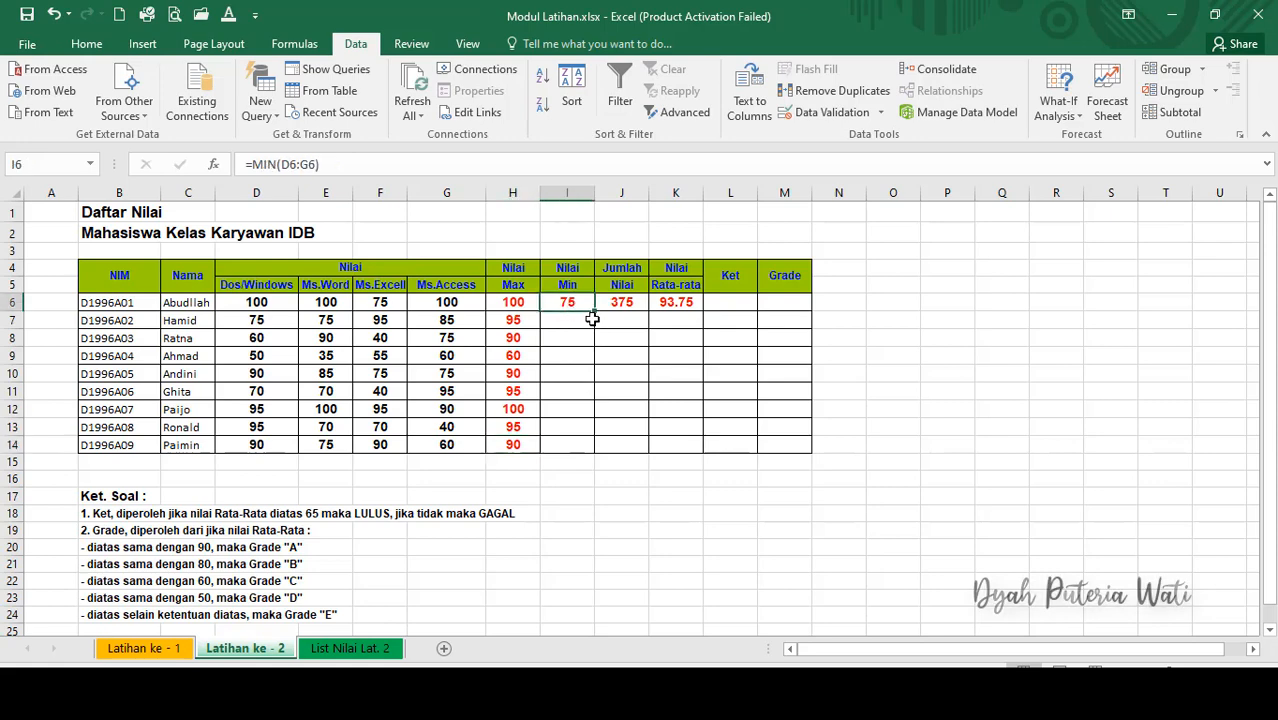
drag(594, 312, 590, 455)
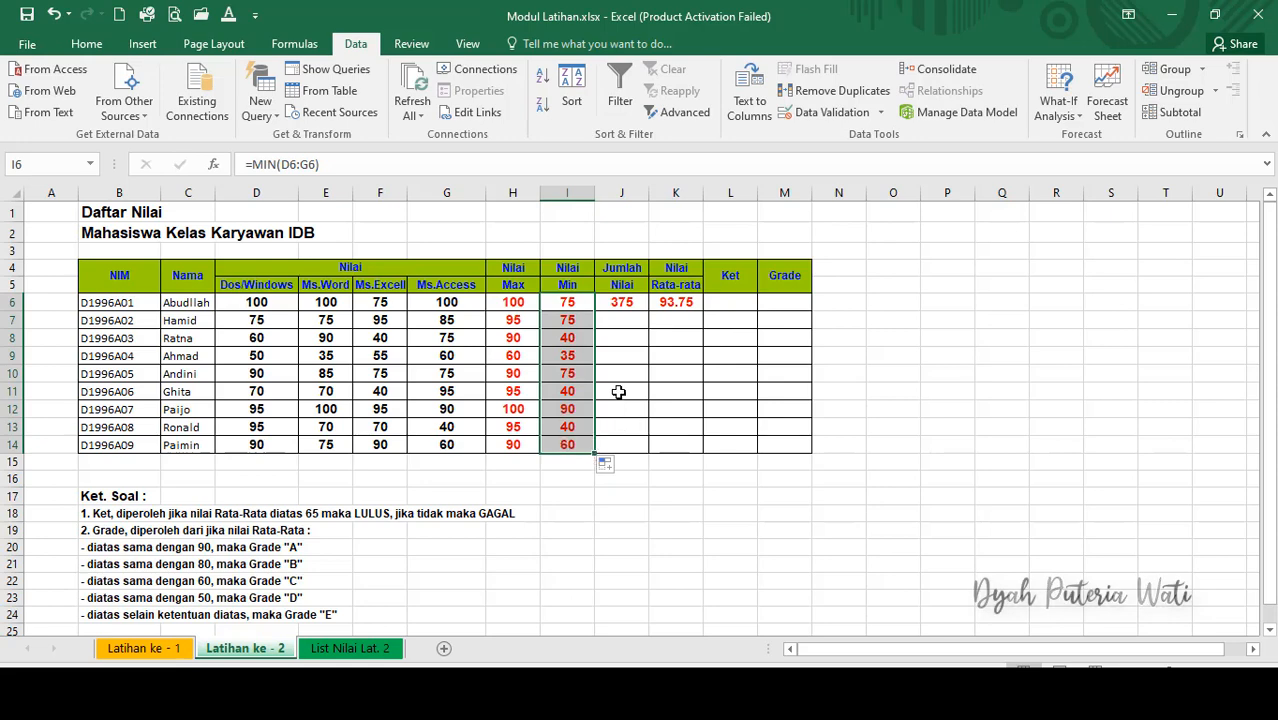
click(627, 302)
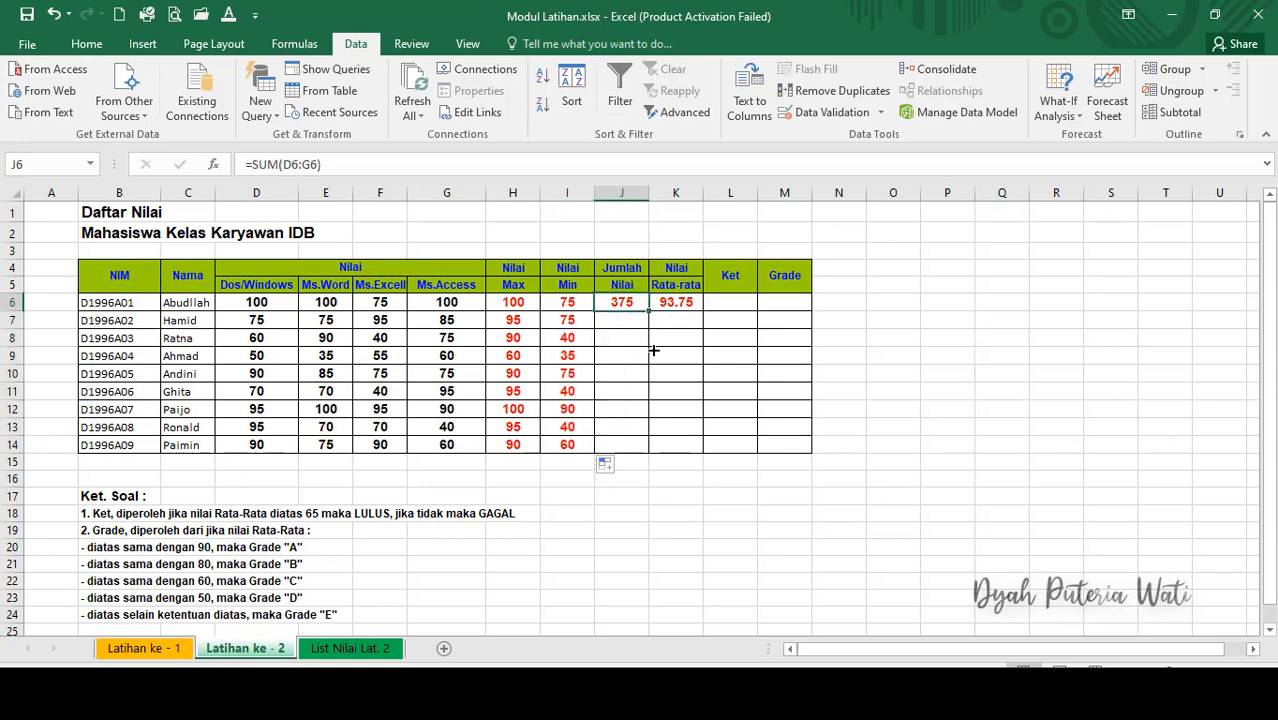
drag(653, 350, 653, 450)
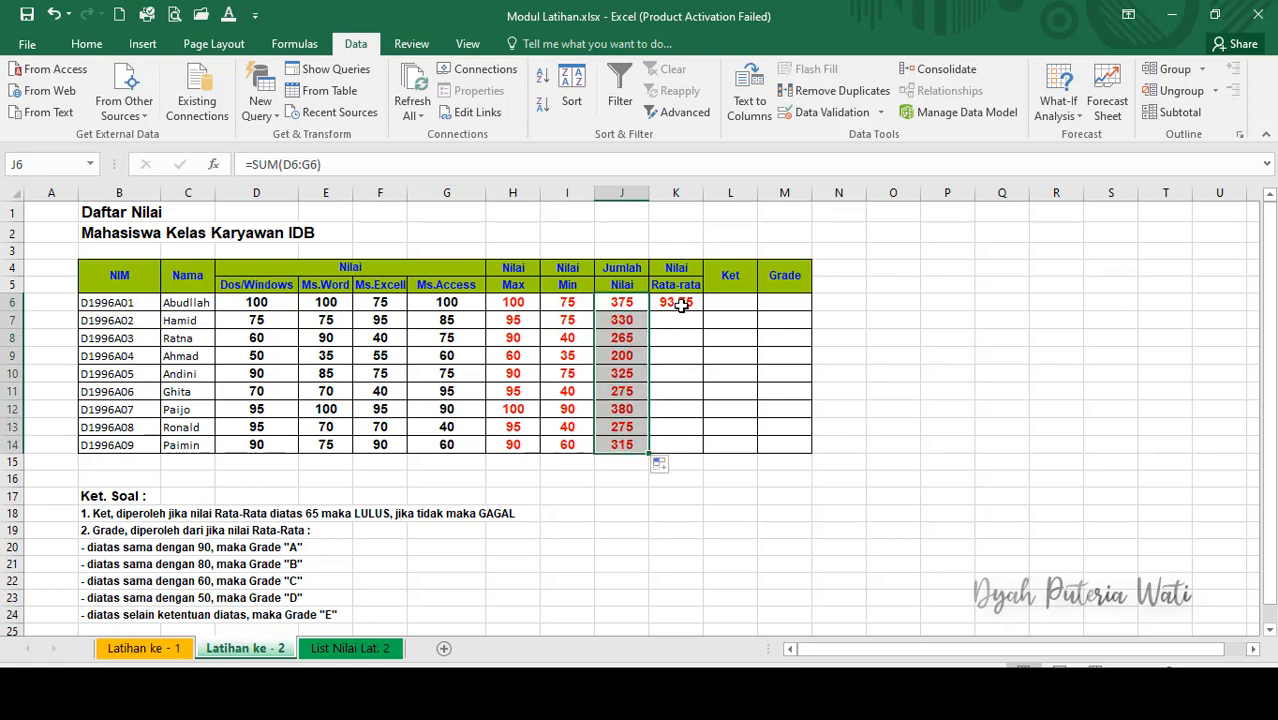
Copy the AVERAGE formula from K6 down the Nilai Rata-rata column through K14
click(681, 303)
drag(709, 356, 707, 444)
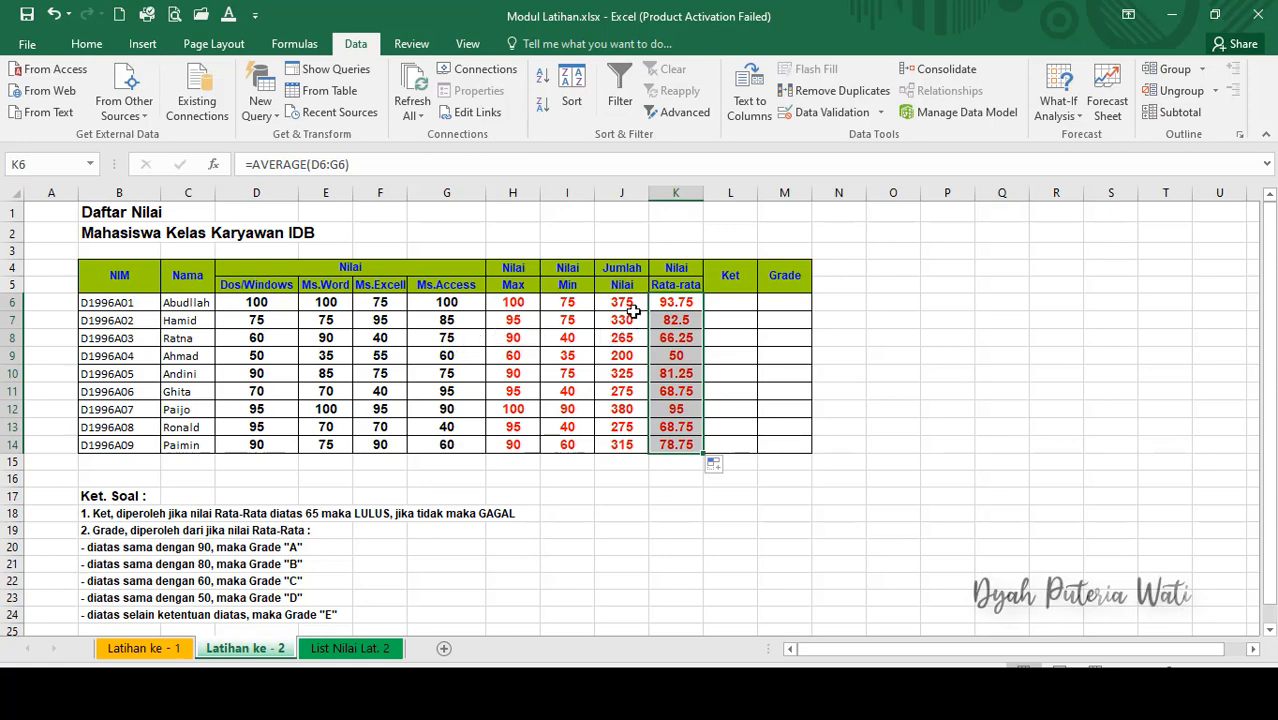
click(631, 304)
click(691, 302)
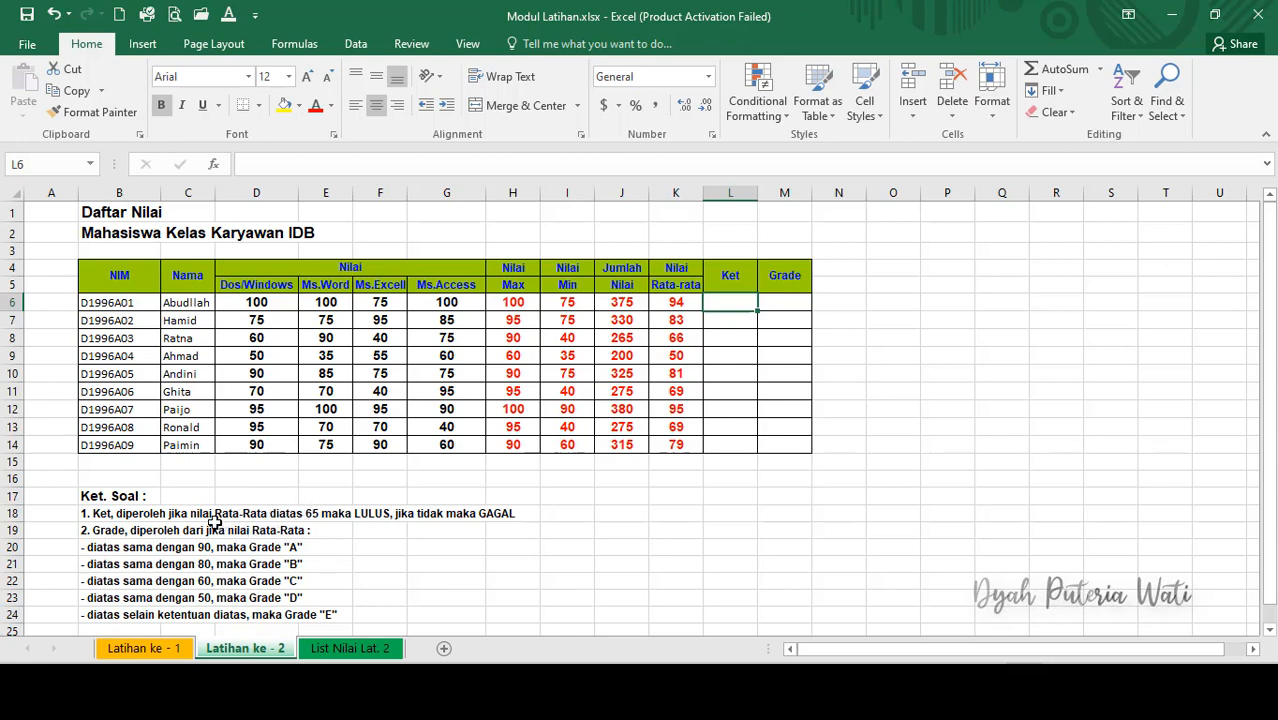
Following the Ket rule in row 18, enter the formula =IF(K6>=65,"Lulus","Gagal") in cell L6
click(303, 514)
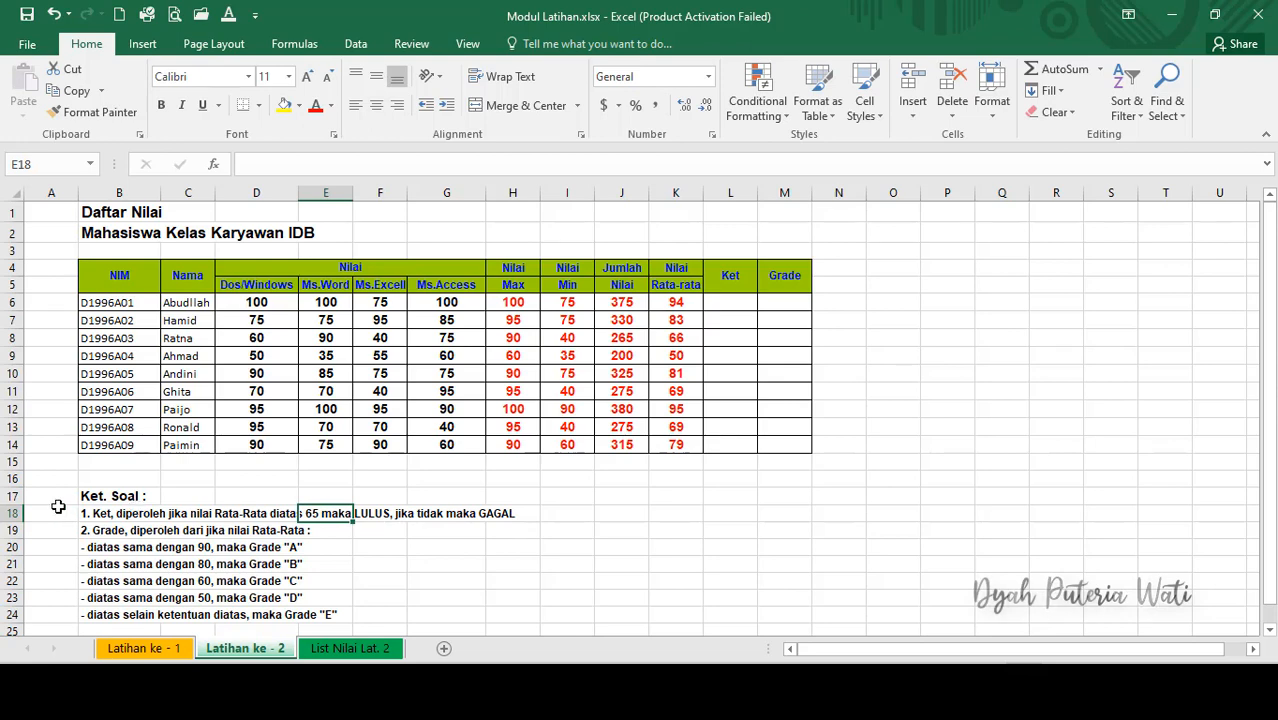
click(12, 513)
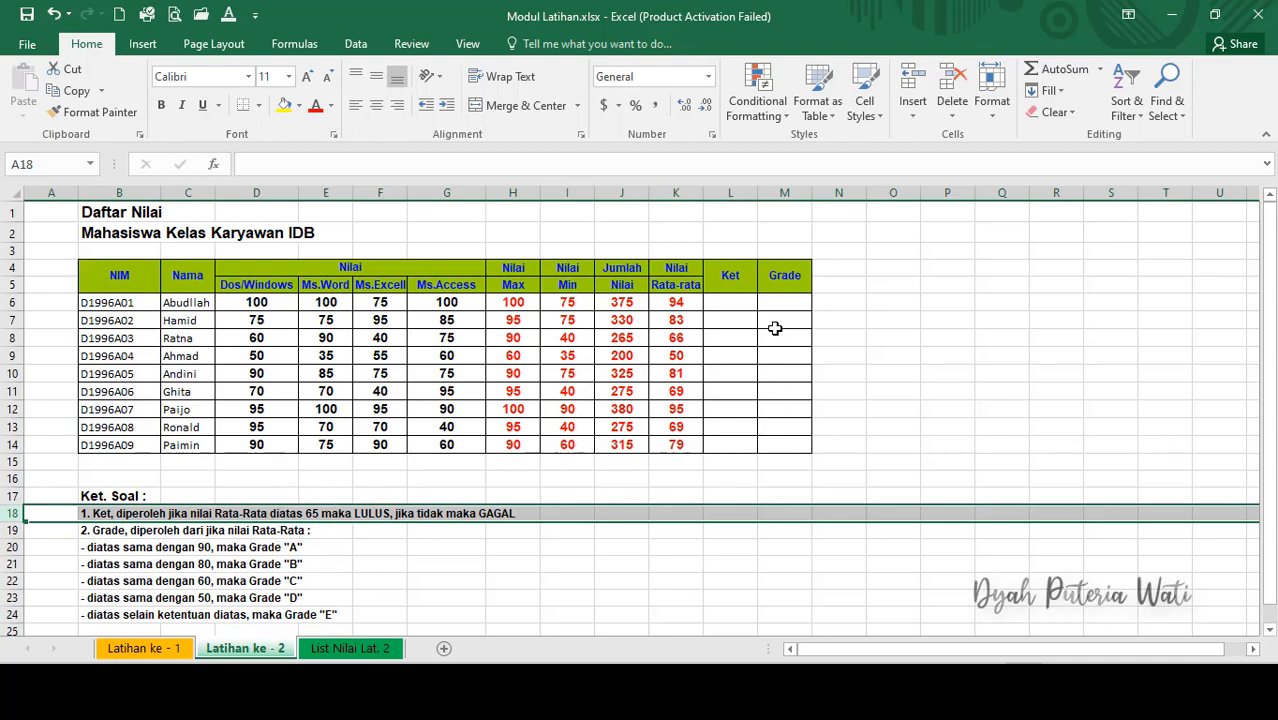
click(735, 303)
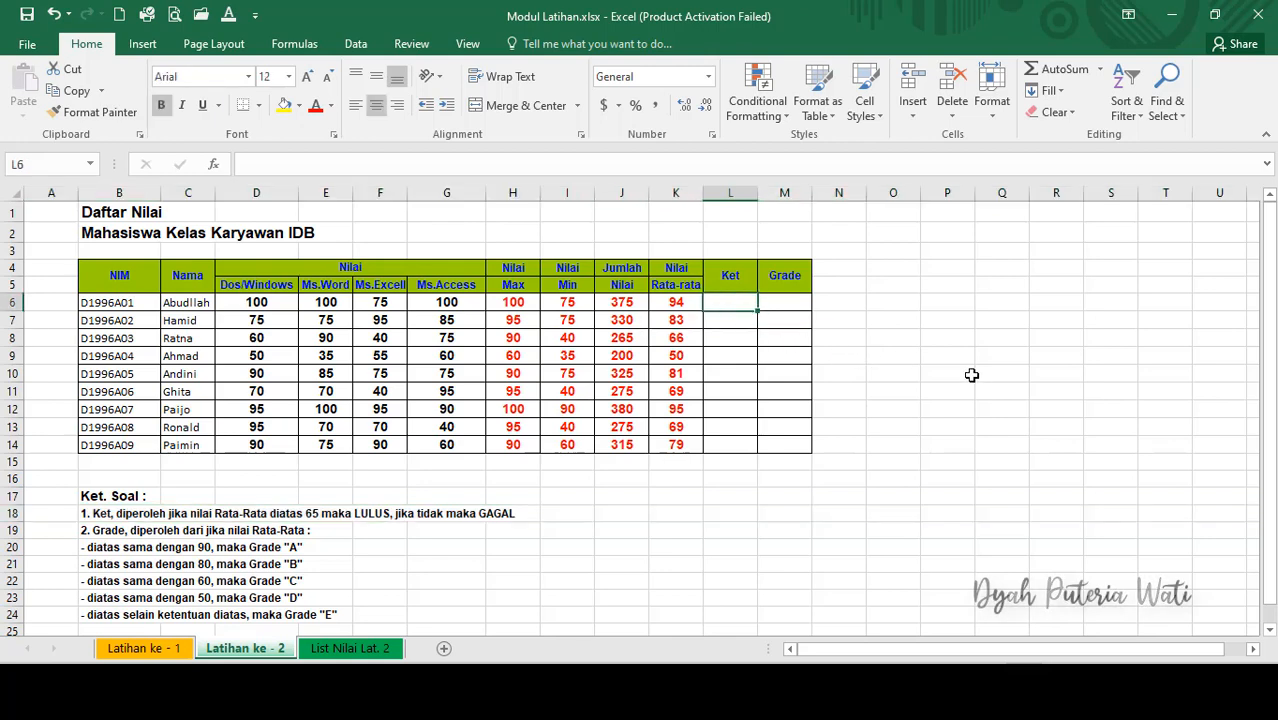
text(=)
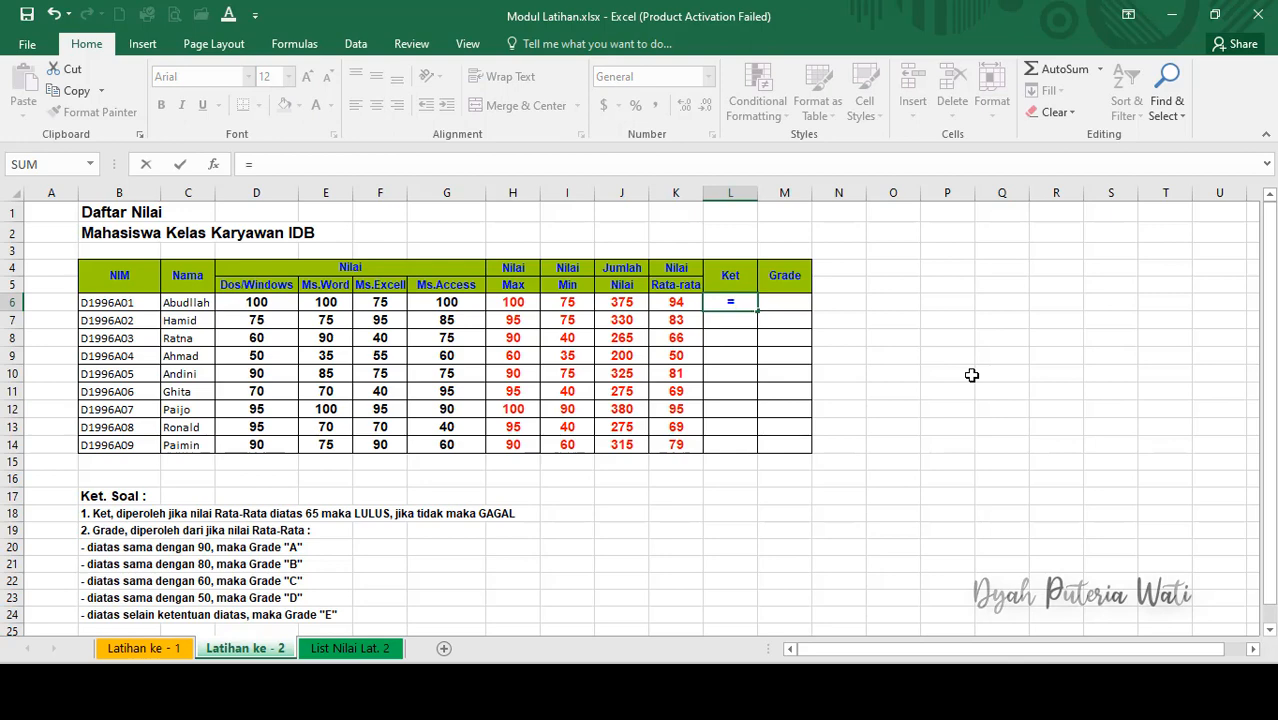
text(IF)
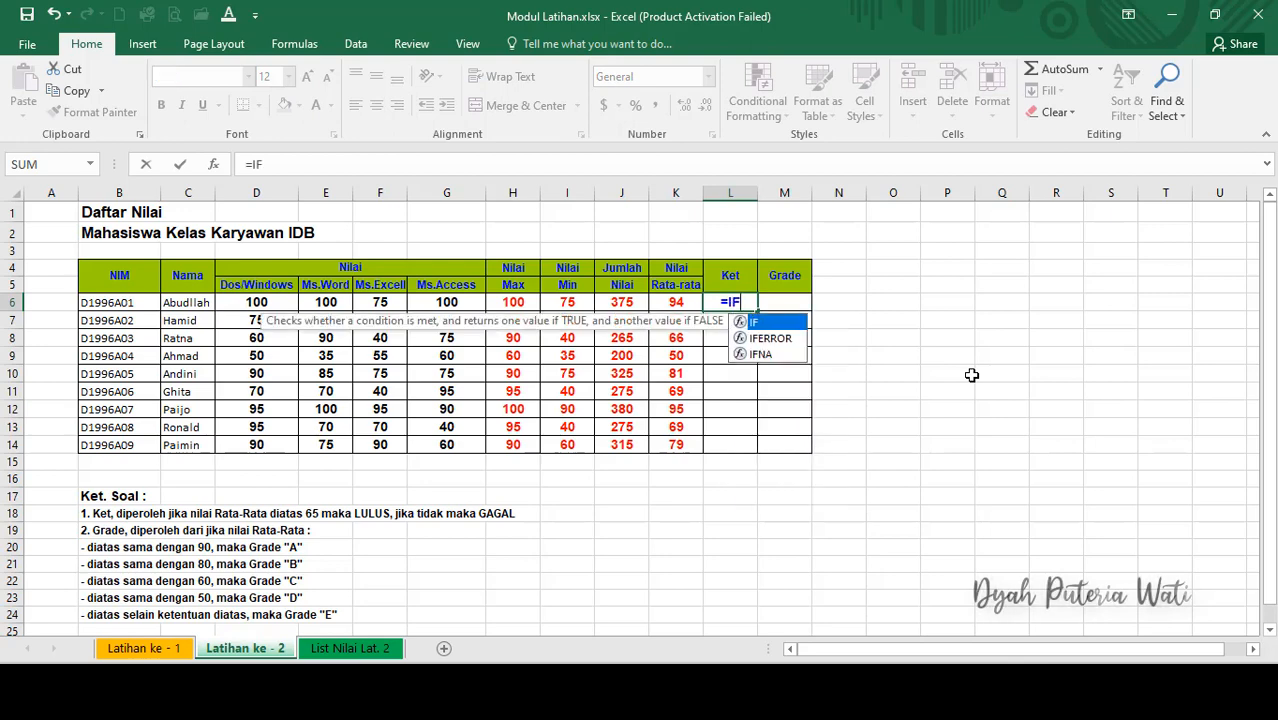
text(()
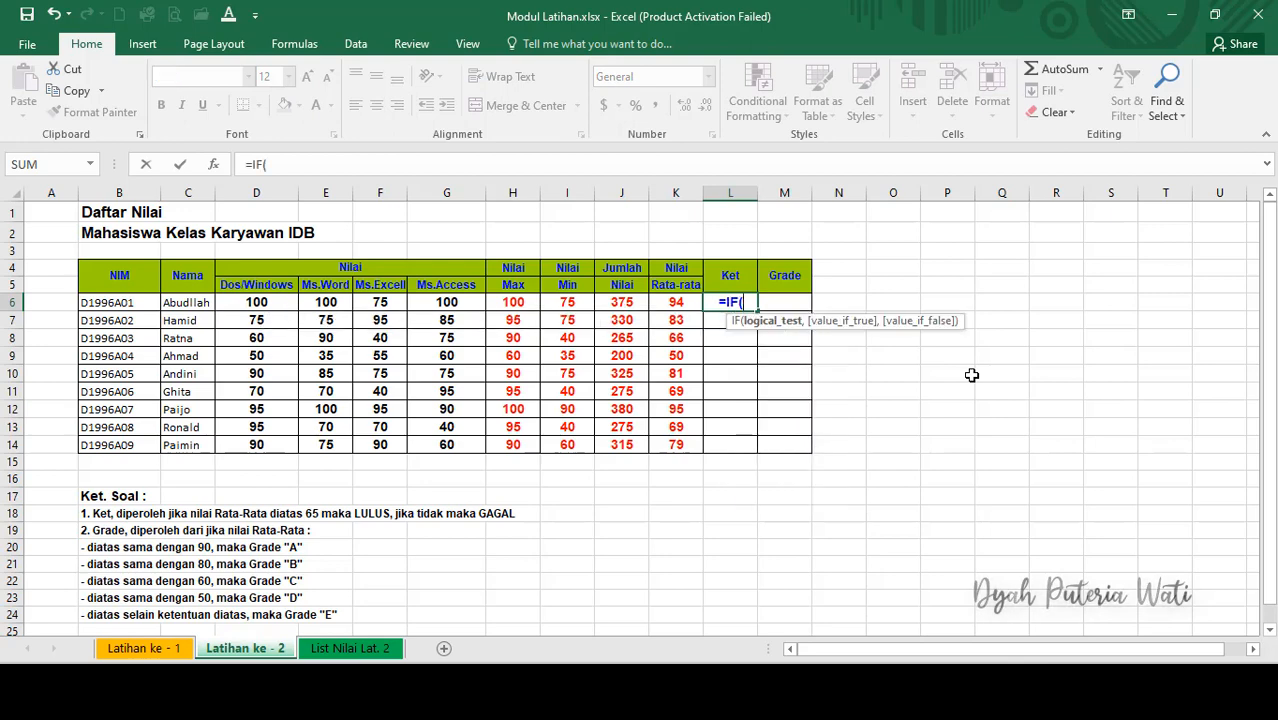
click(689, 303)
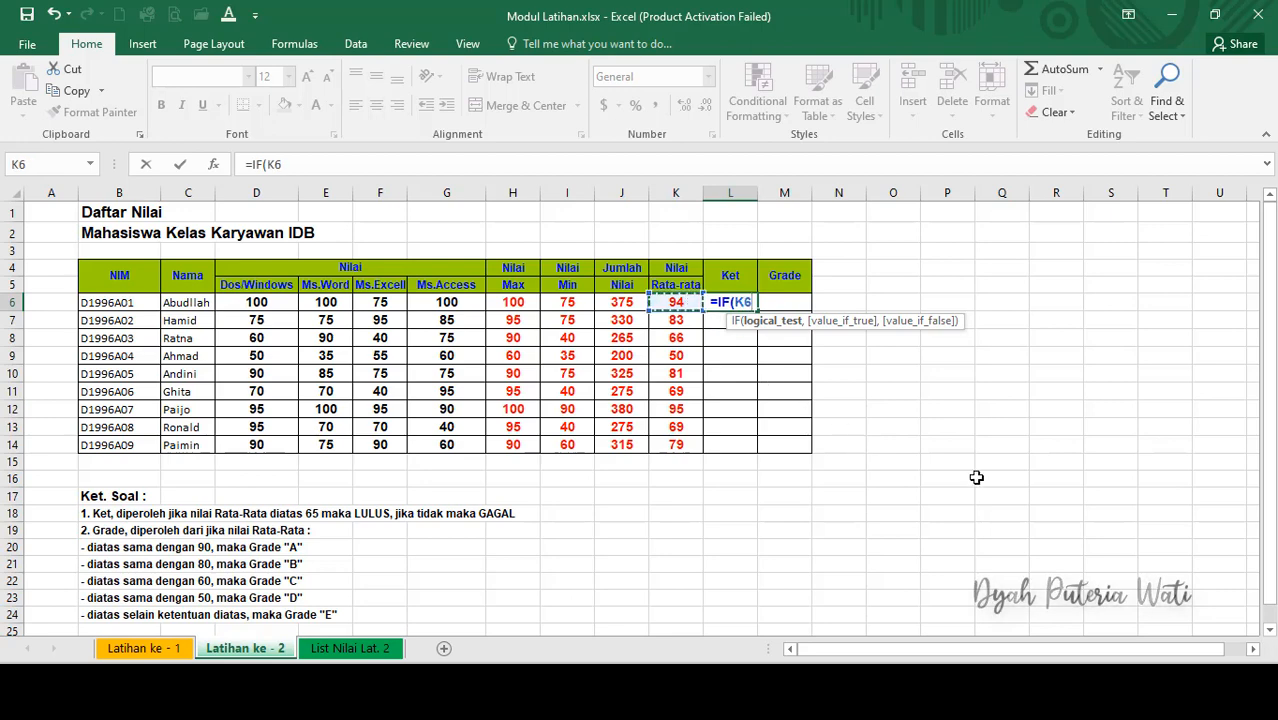
text(>=)
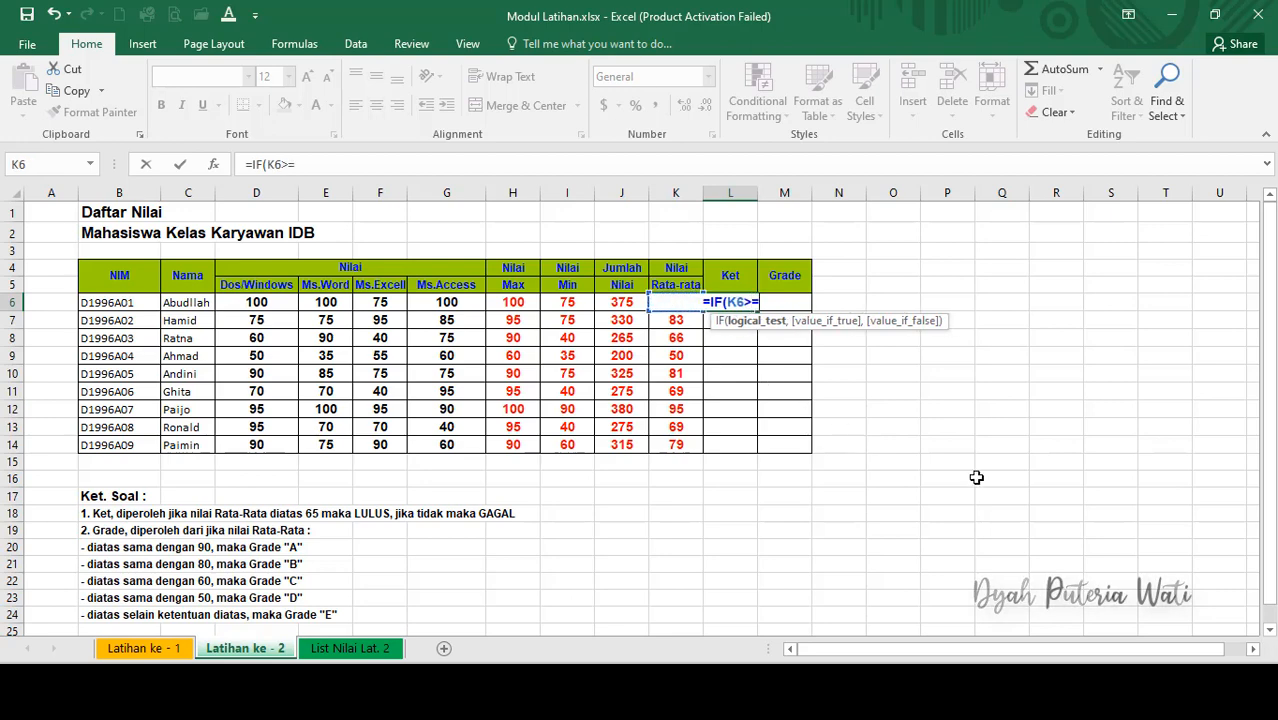
text(65)
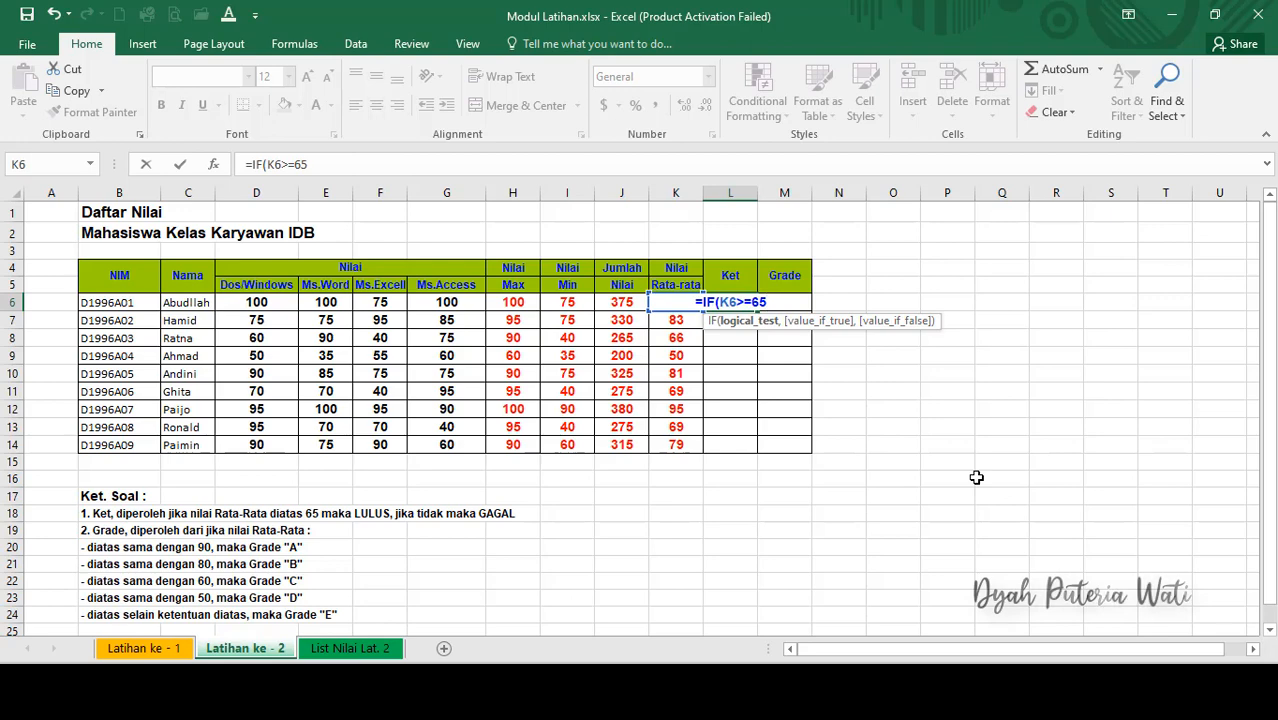
text(,,)
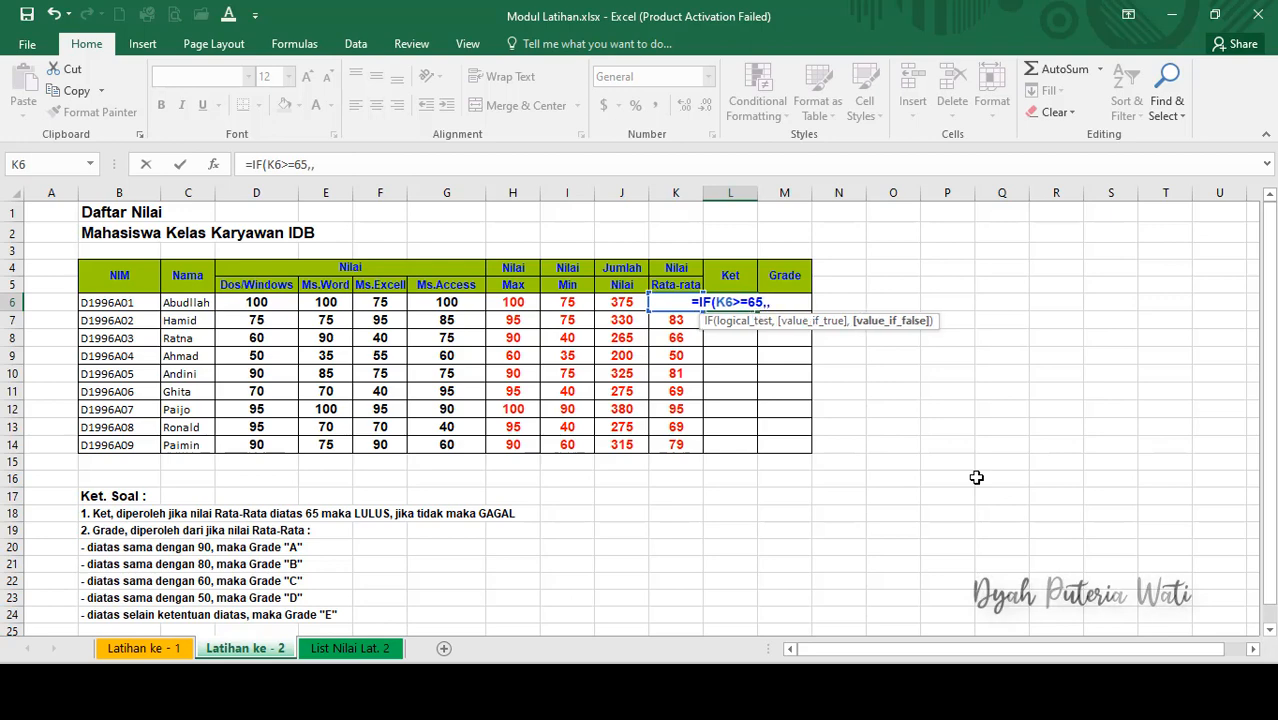
key(BackSpace)
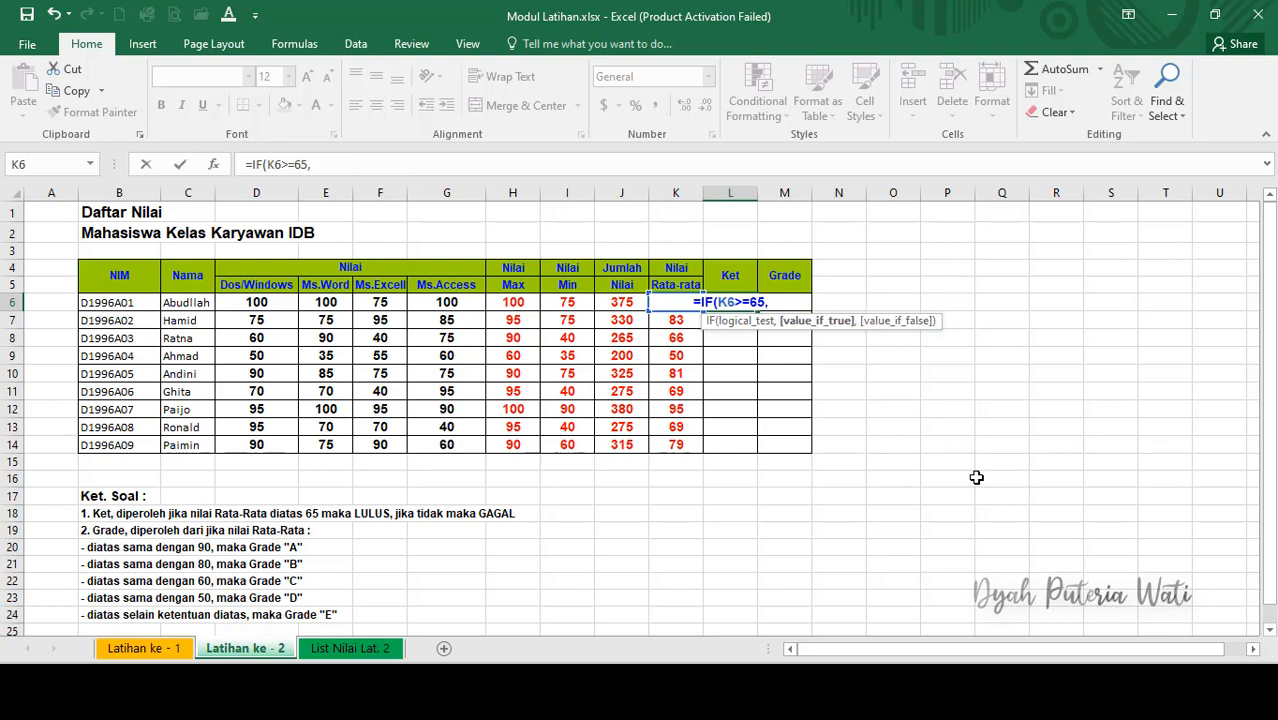
text(")
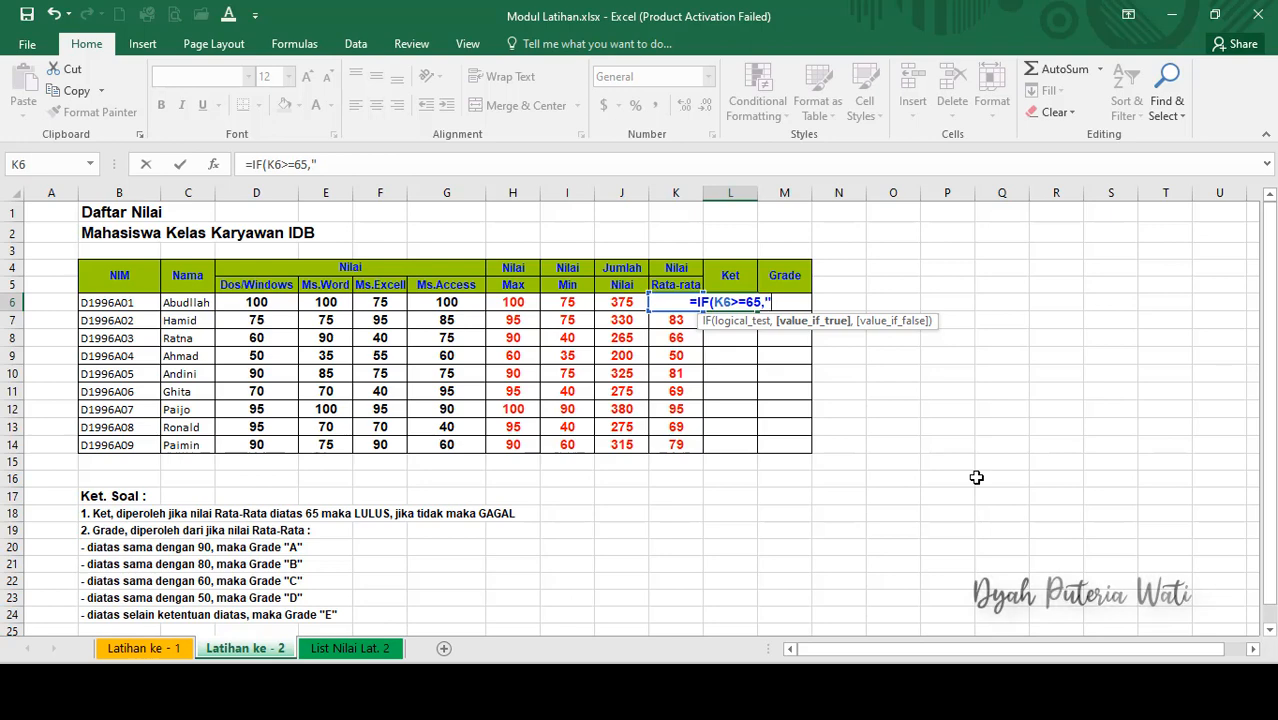
text(Lulus)
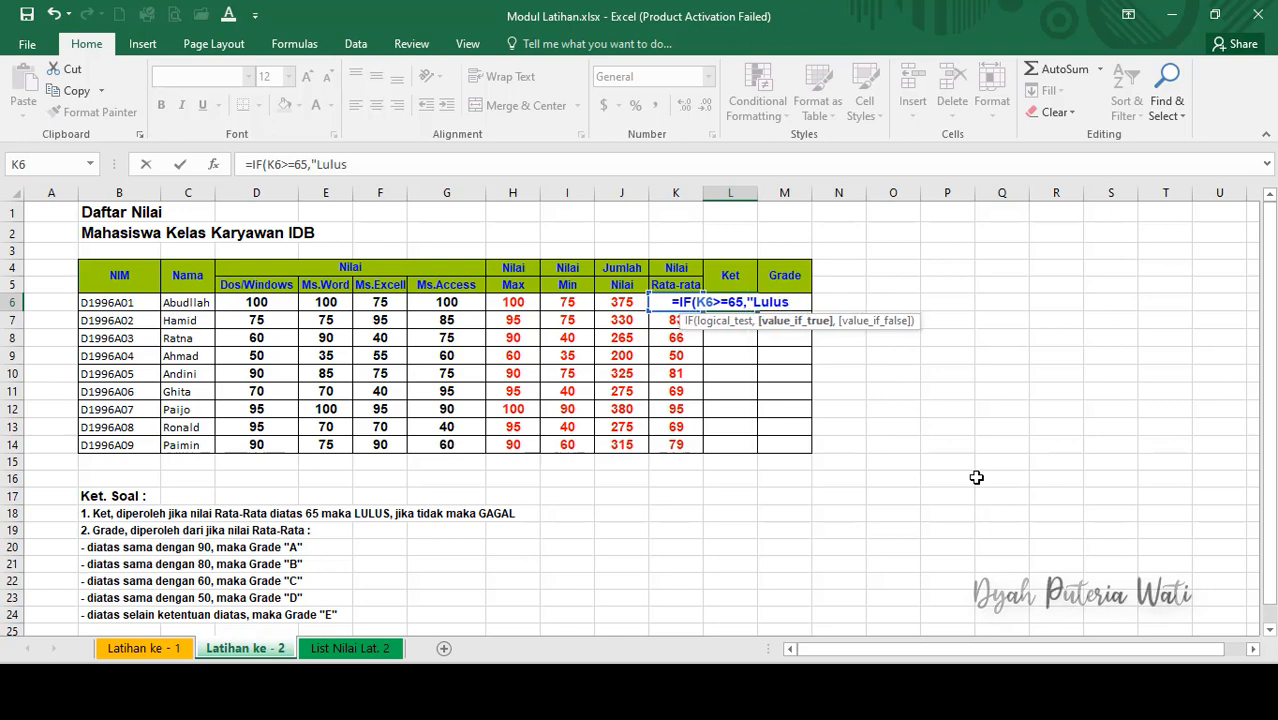
text(")
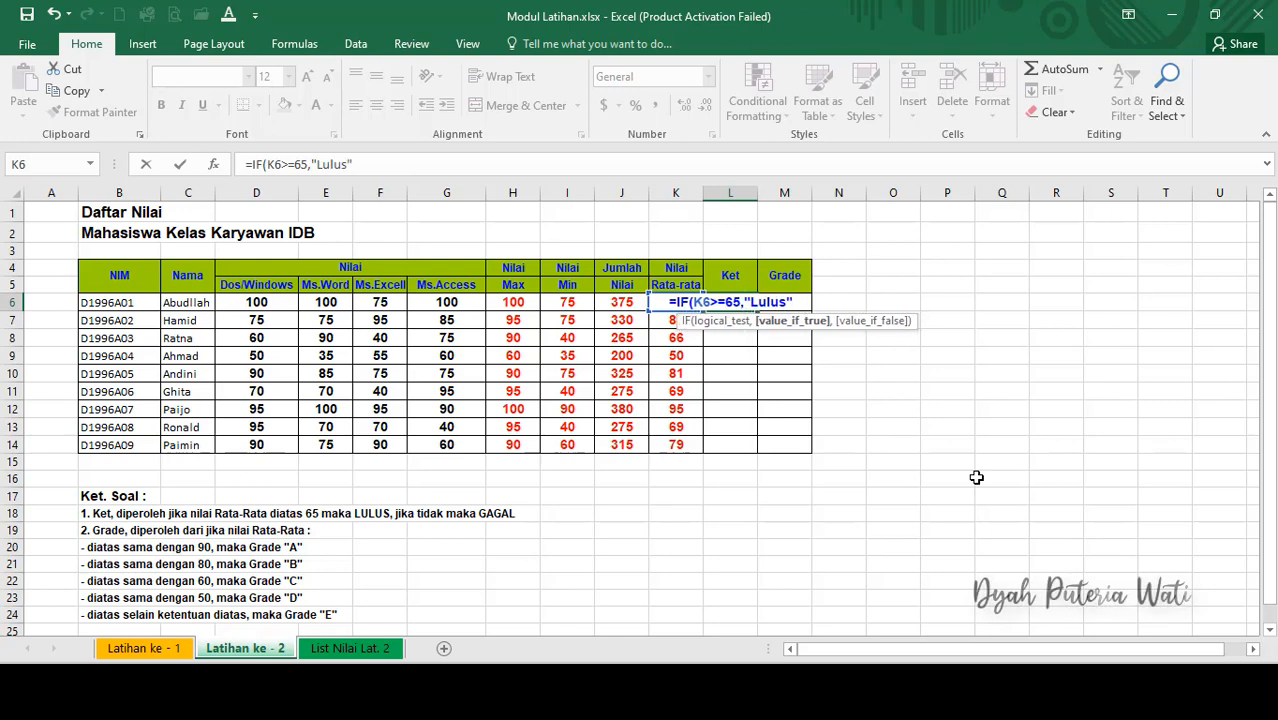
text(,)
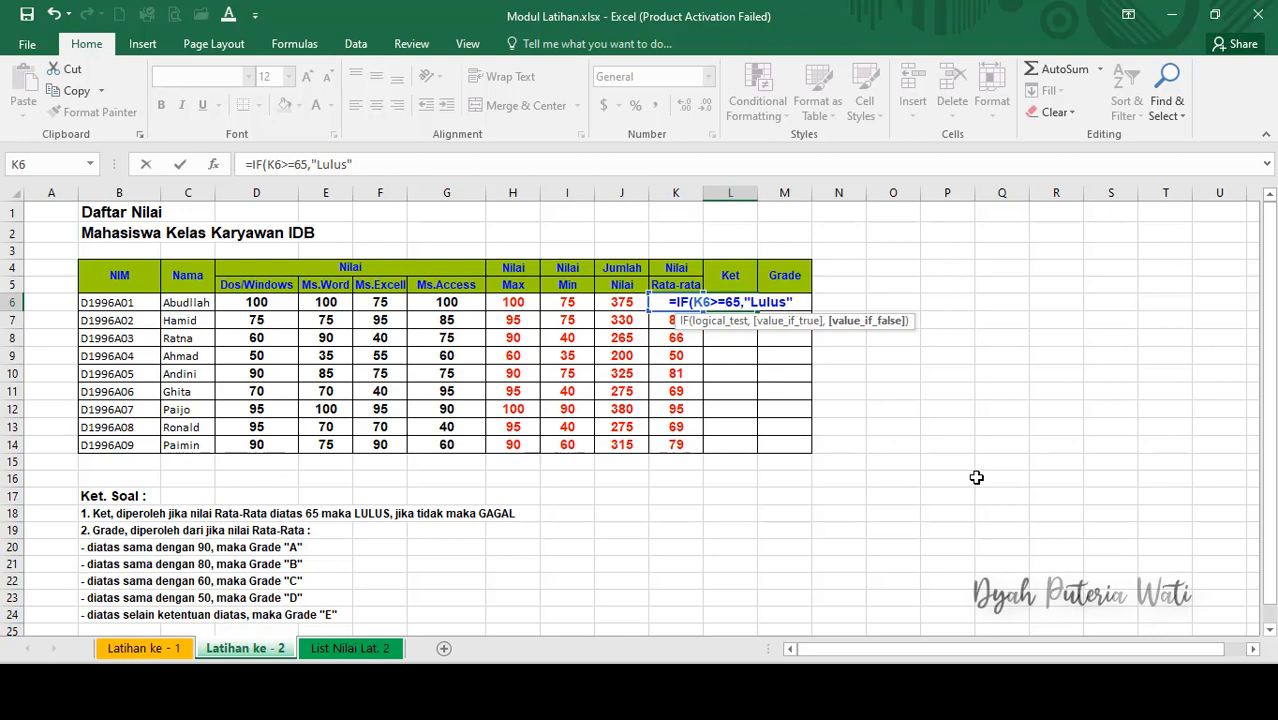
text(")
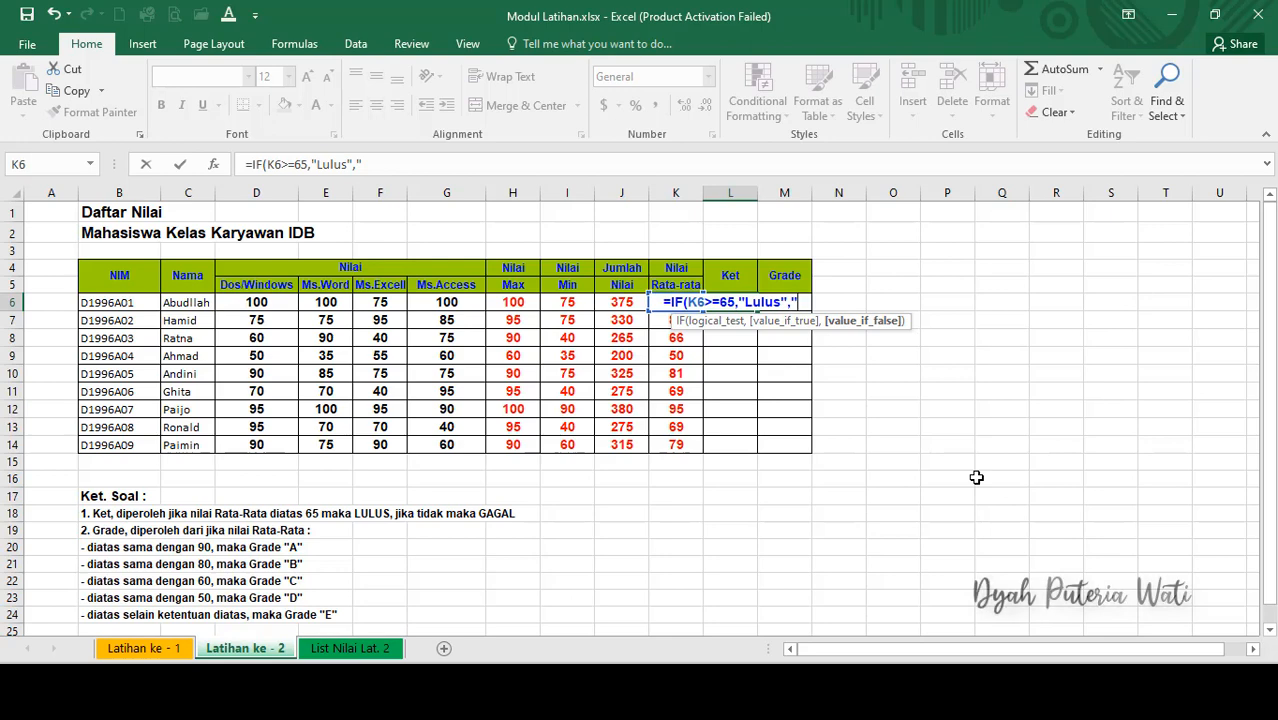
text(Gaga)
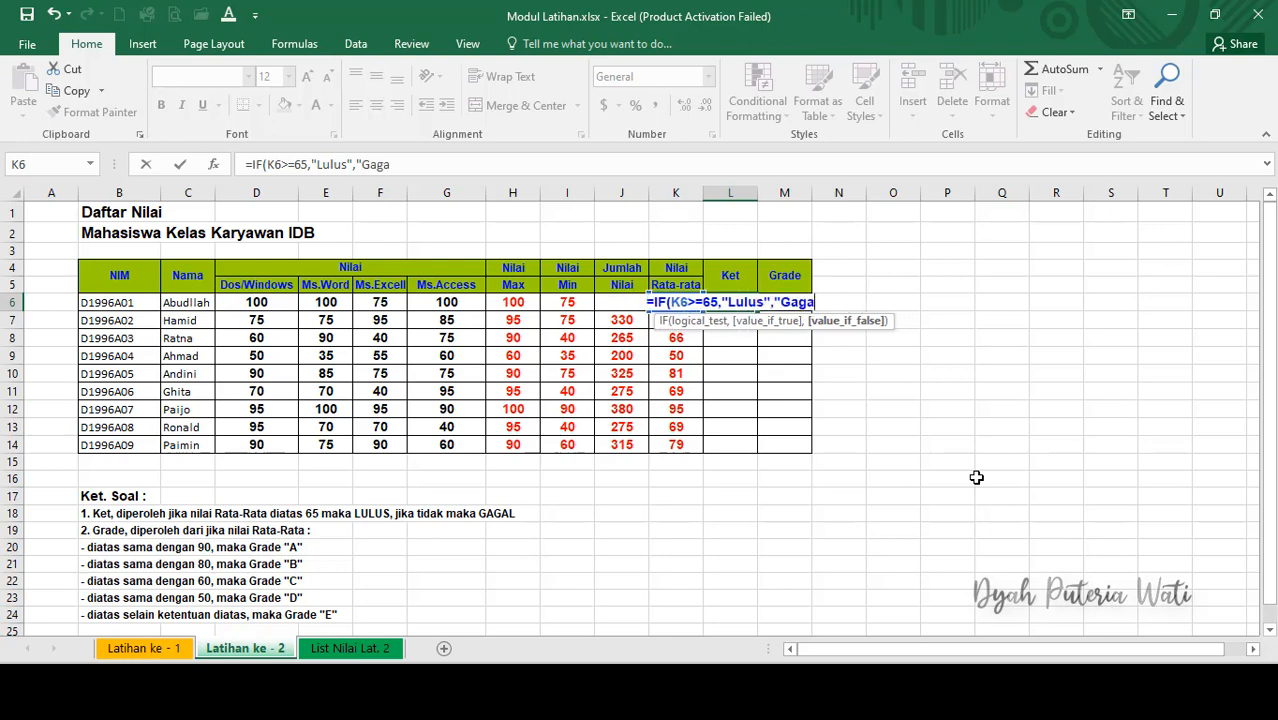
text(l)
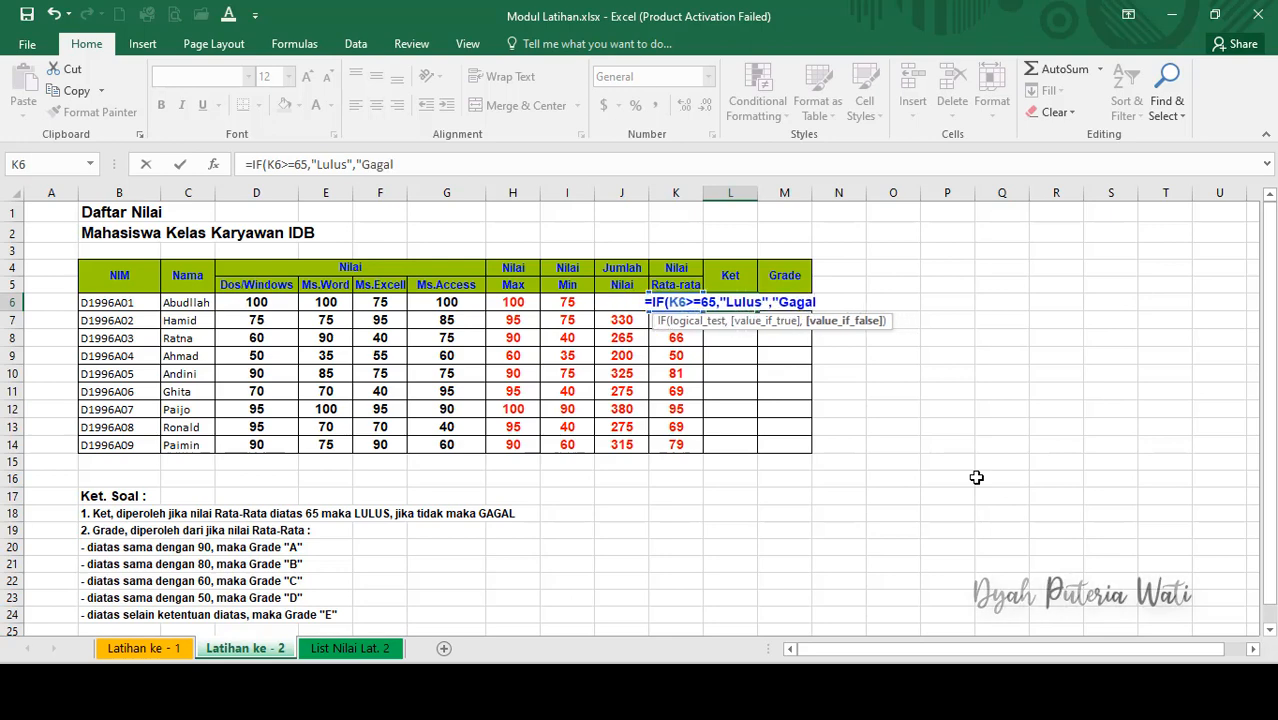
text(")
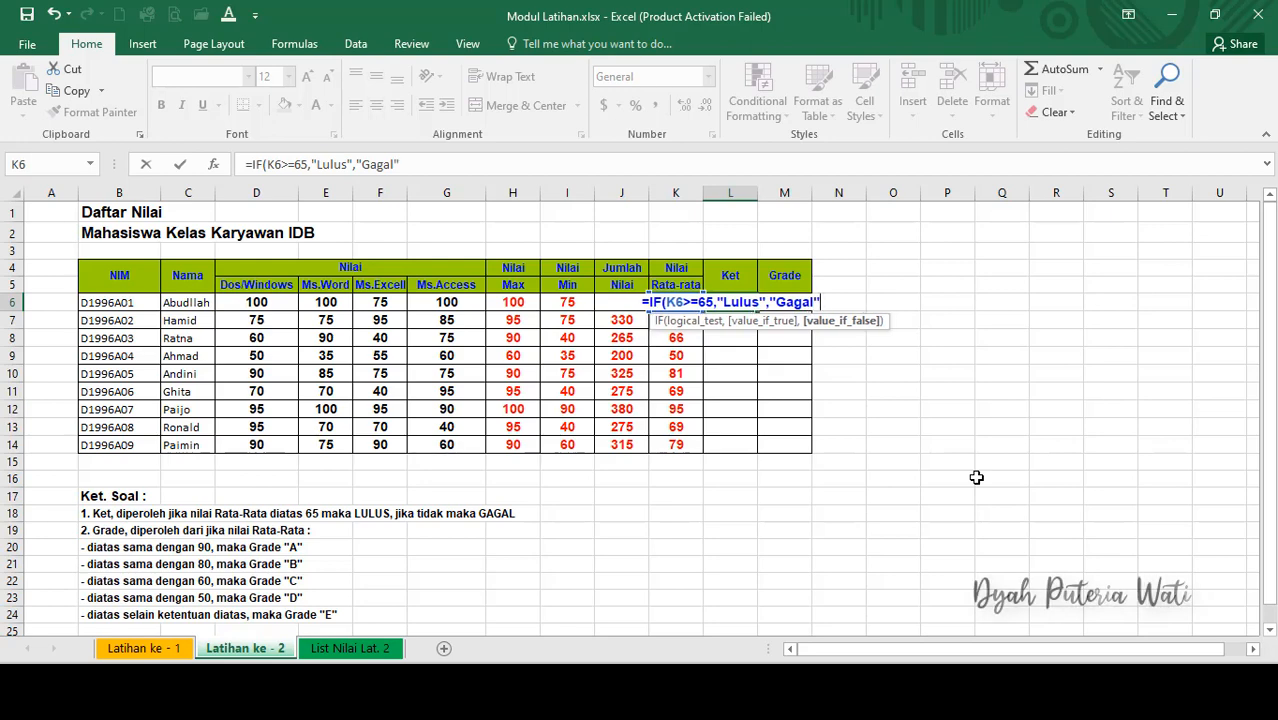
text())
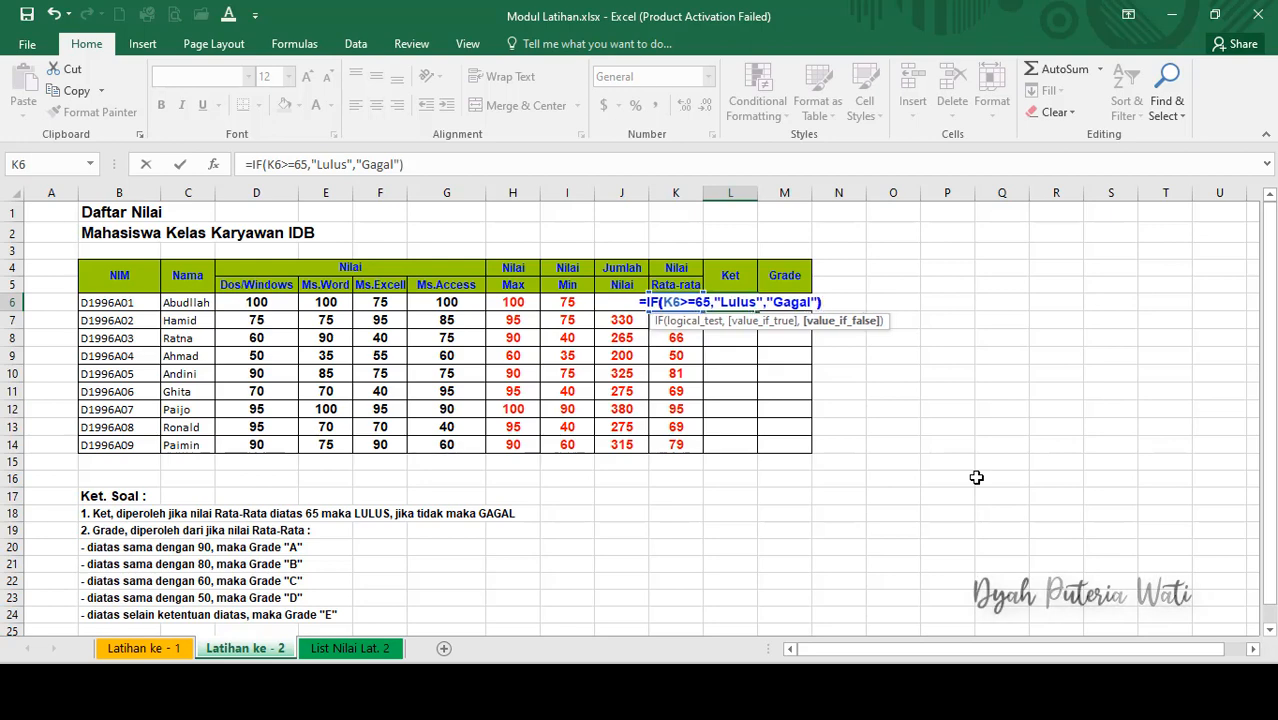
key(Return)
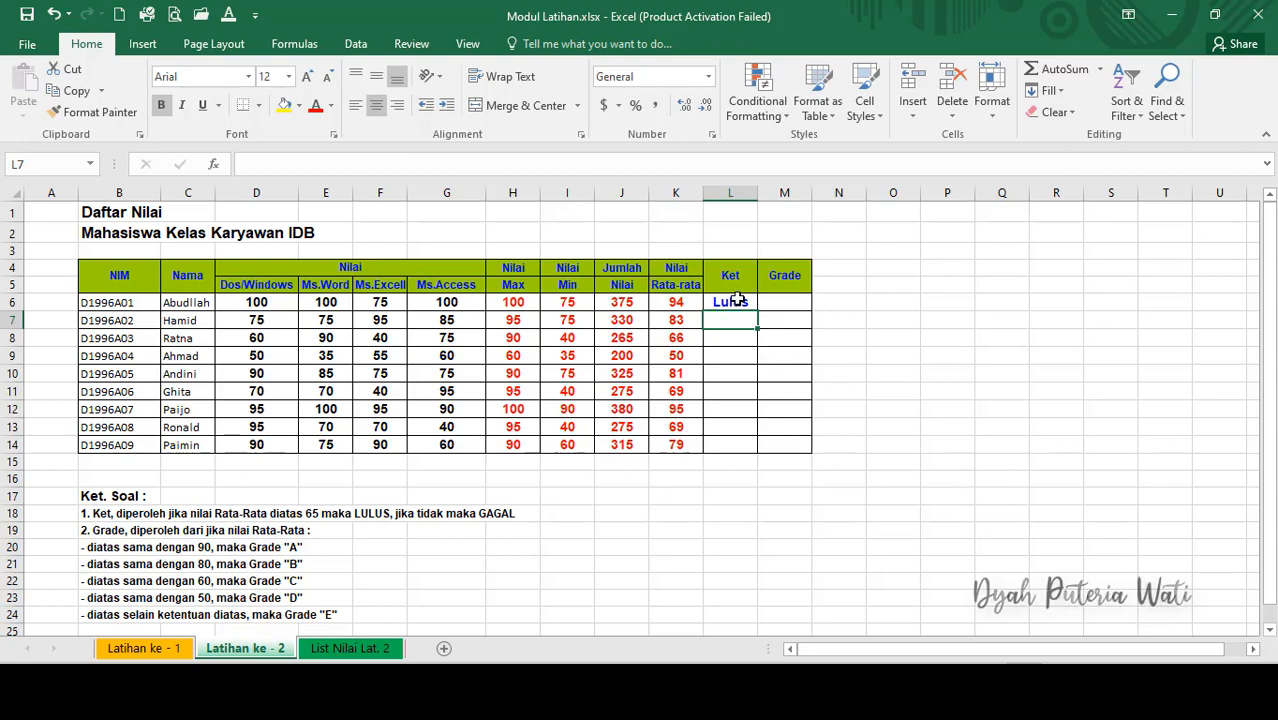
Copy the IF formula from L6 down the Ket column through L14 and check the row 9 status against its average
click(735, 300)
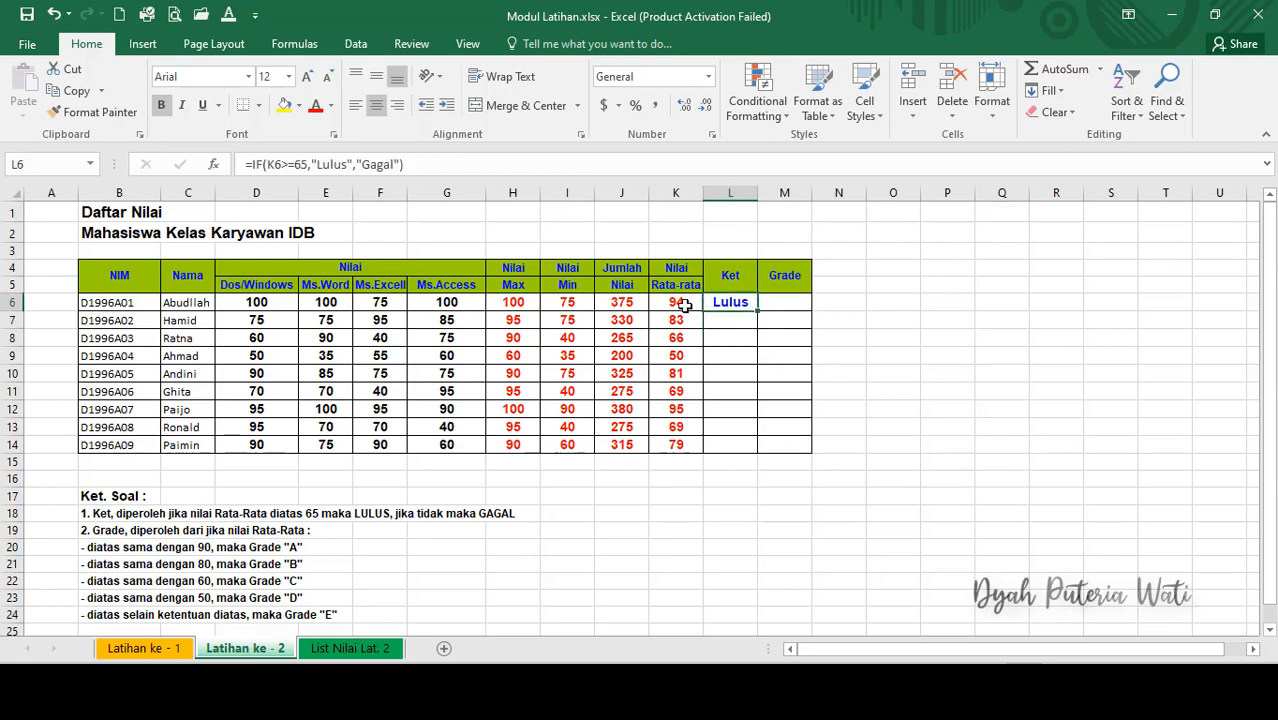
click(680, 304)
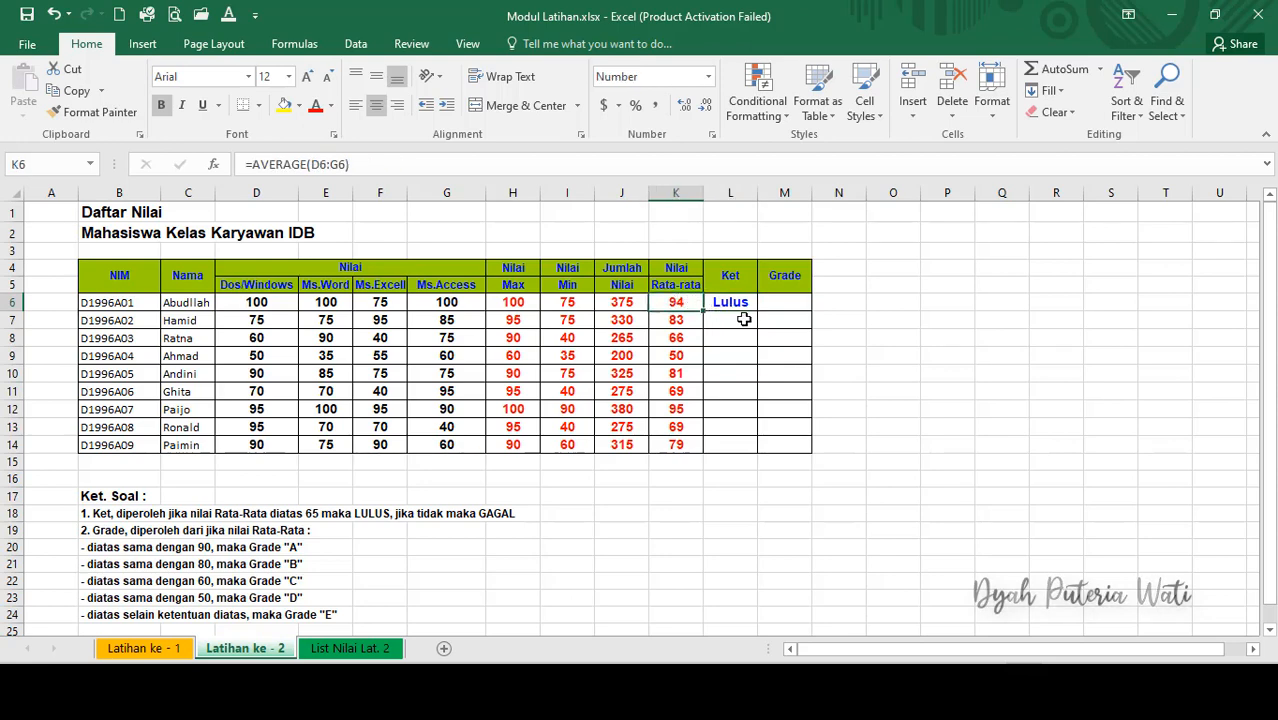
click(749, 305)
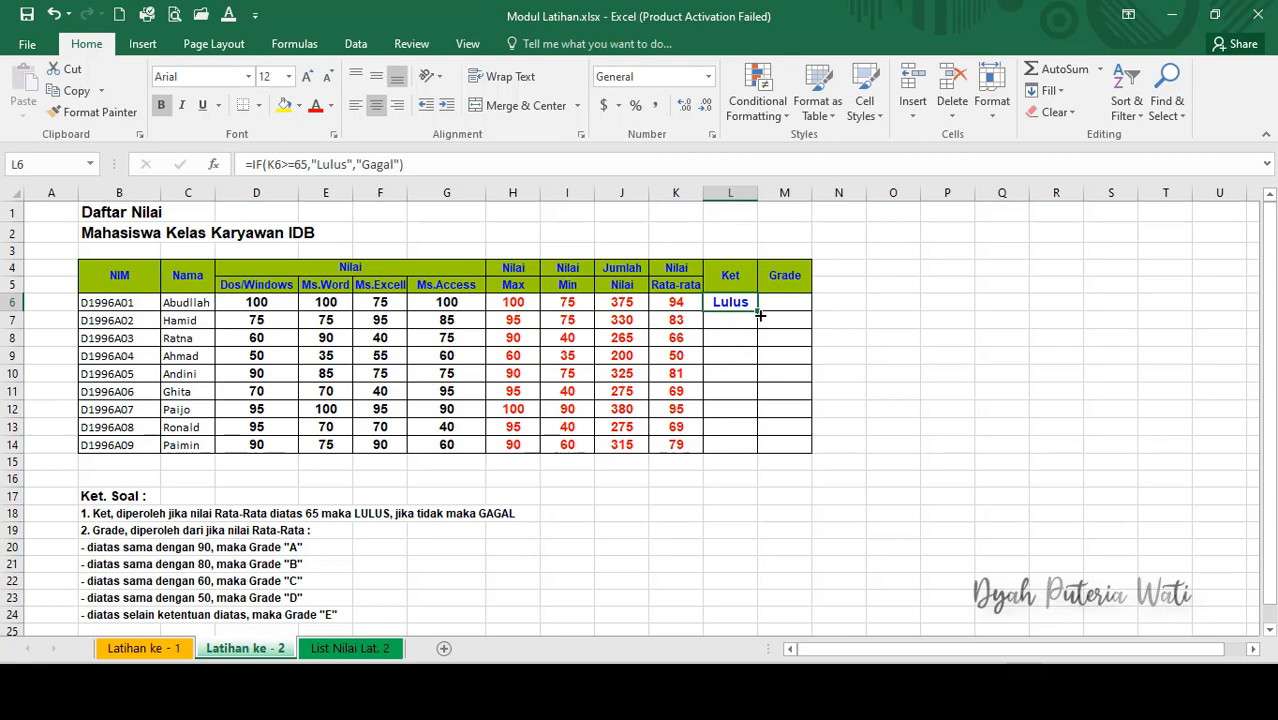
drag(758, 312, 738, 446)
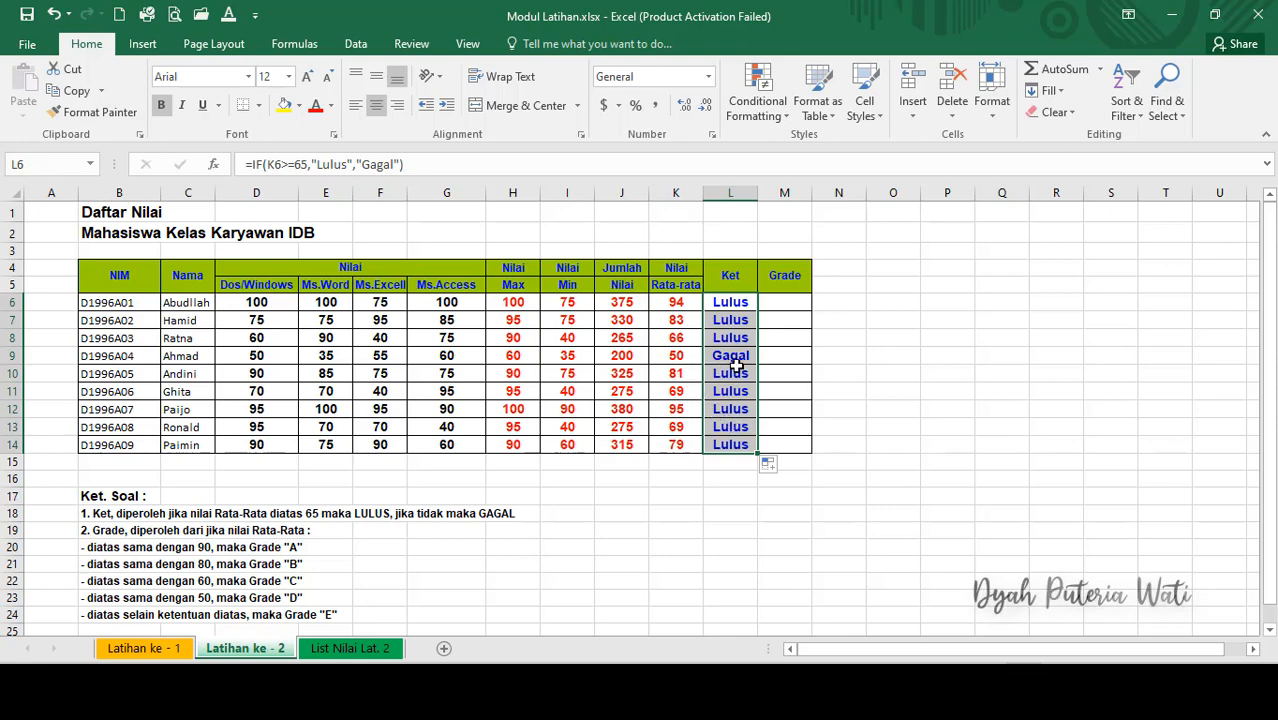
drag(676, 302, 680, 444)
click(731, 356)
click(681, 355)
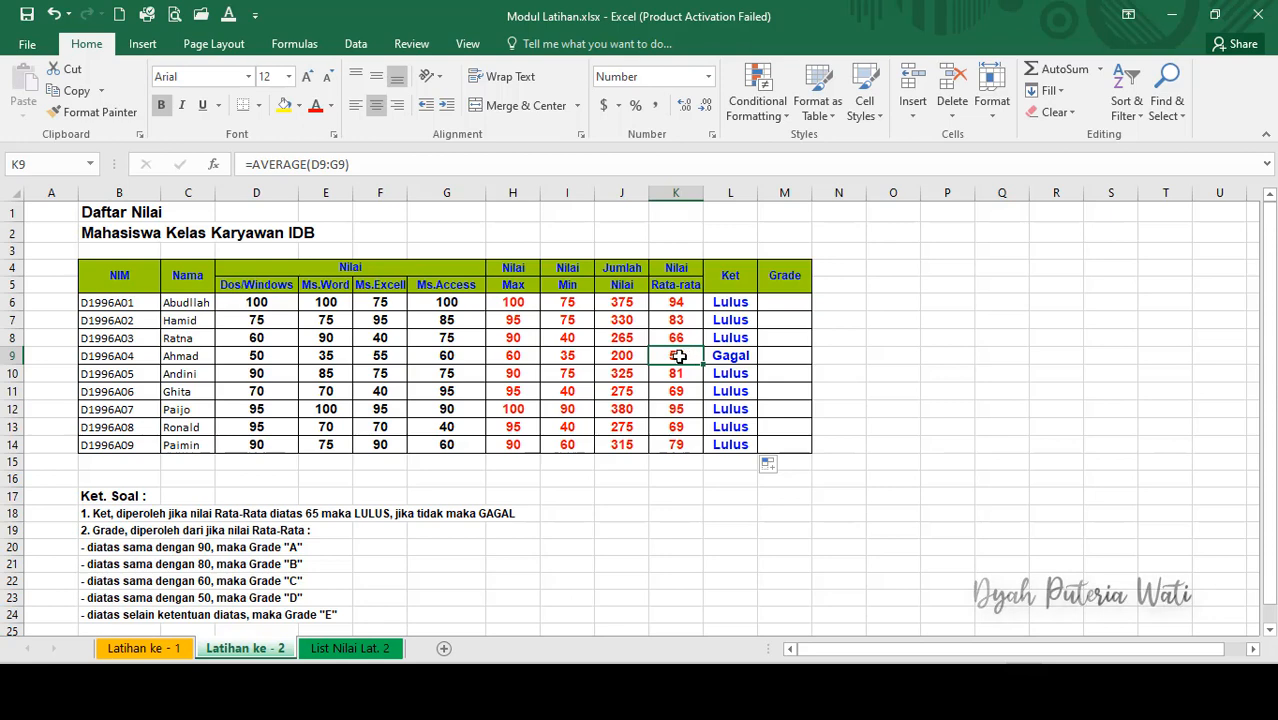
Following the Grade rules in rows 19 to 24, begin the formula in cell M6 with =IF(K6>=90,"A",
drag(784, 444, 777, 320)
click(779, 302)
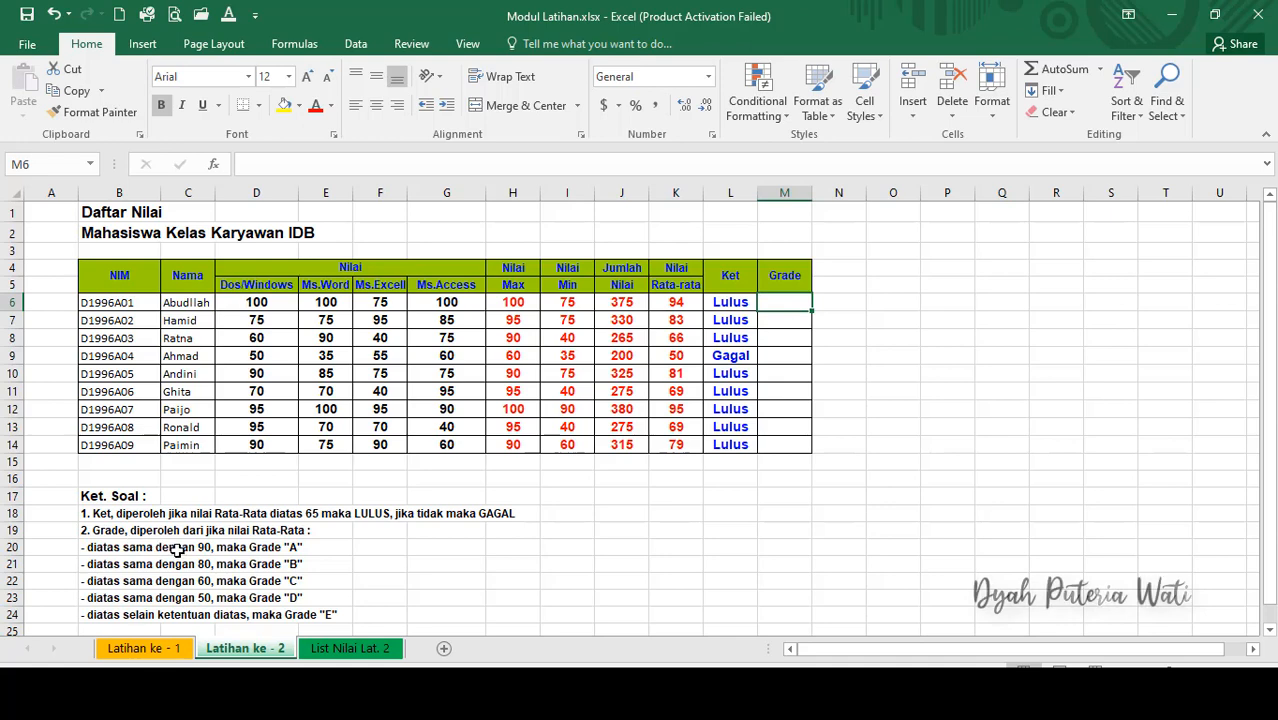
drag(176, 549, 179, 615)
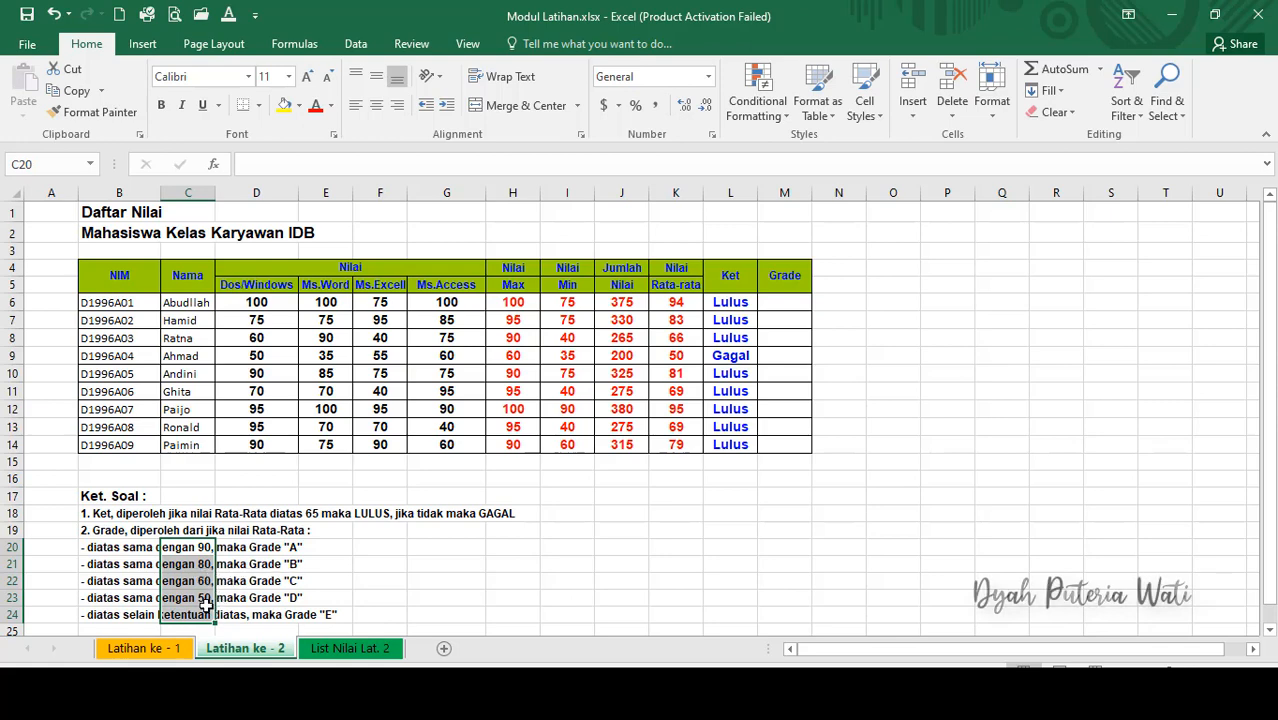
click(135, 564)
drag(60, 530, 185, 612)
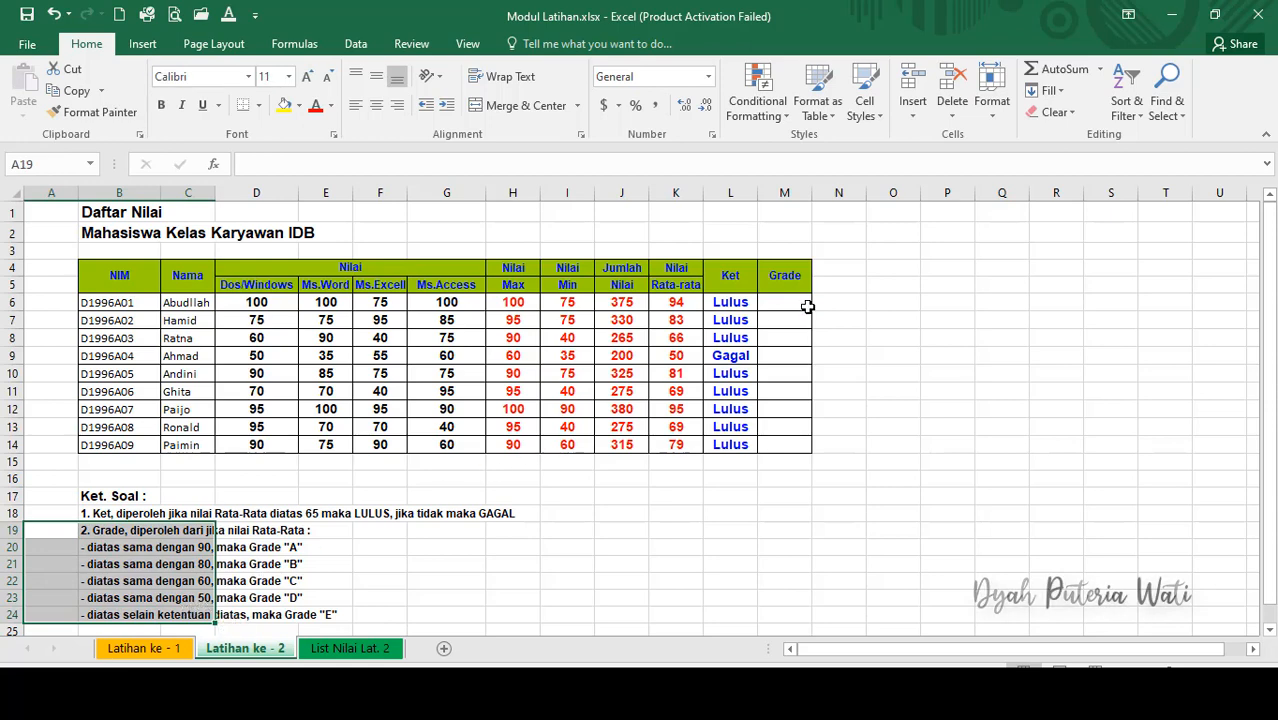
click(808, 304)
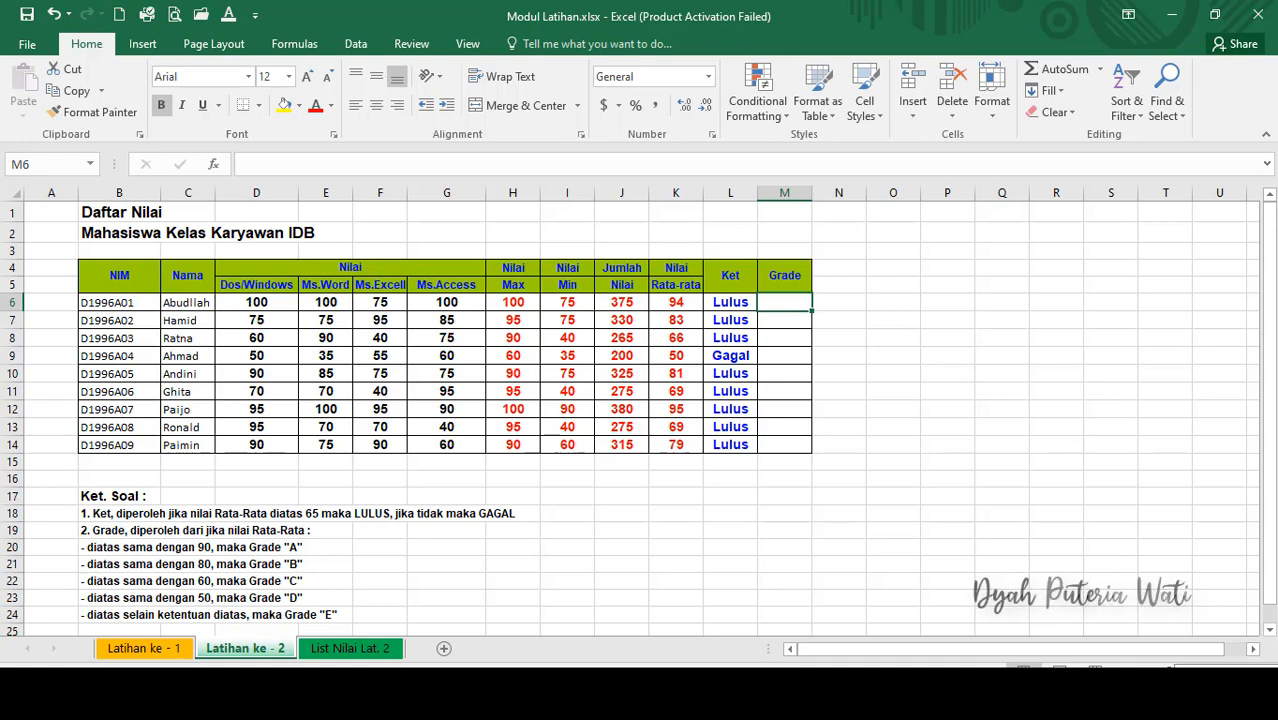
text(=)
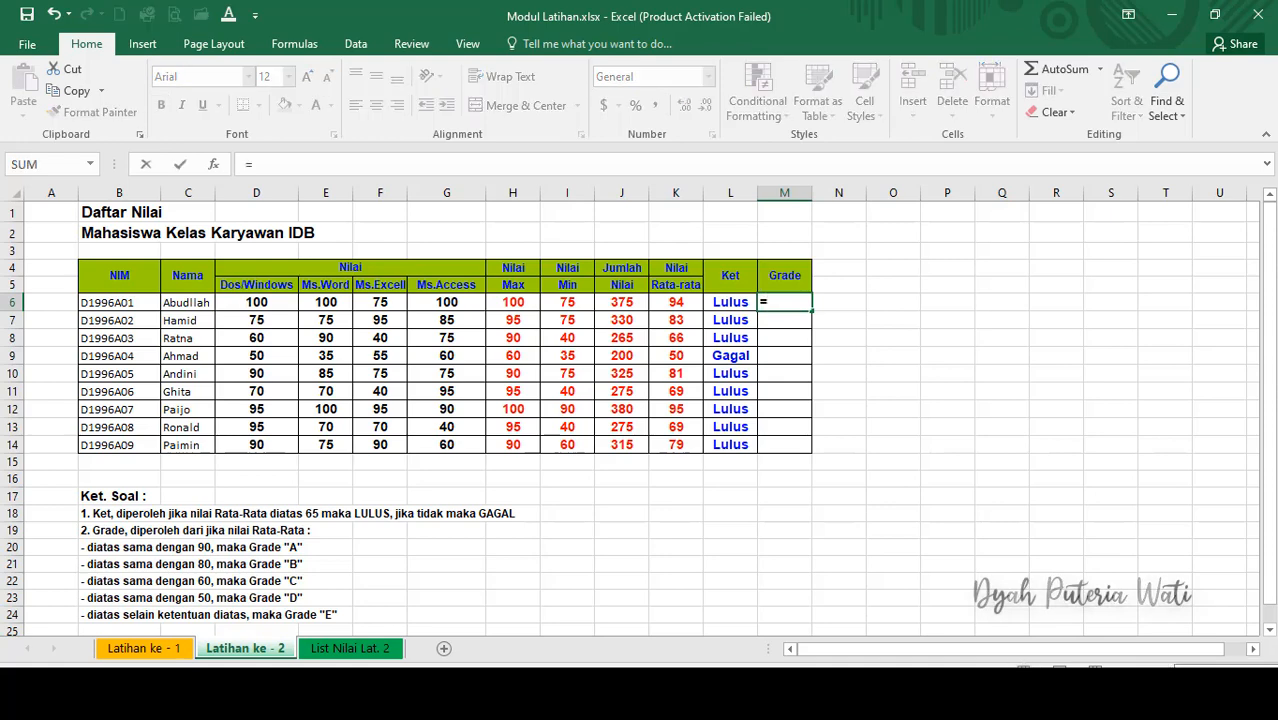
text(I)
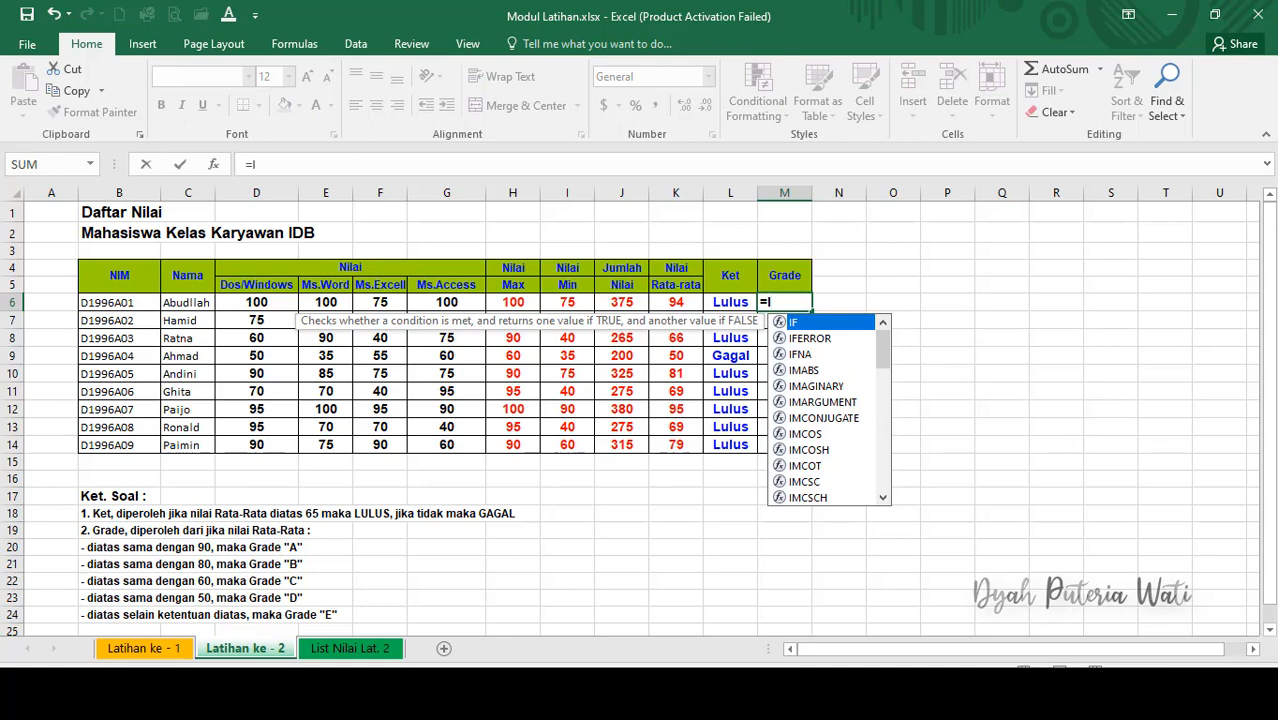
text(F()
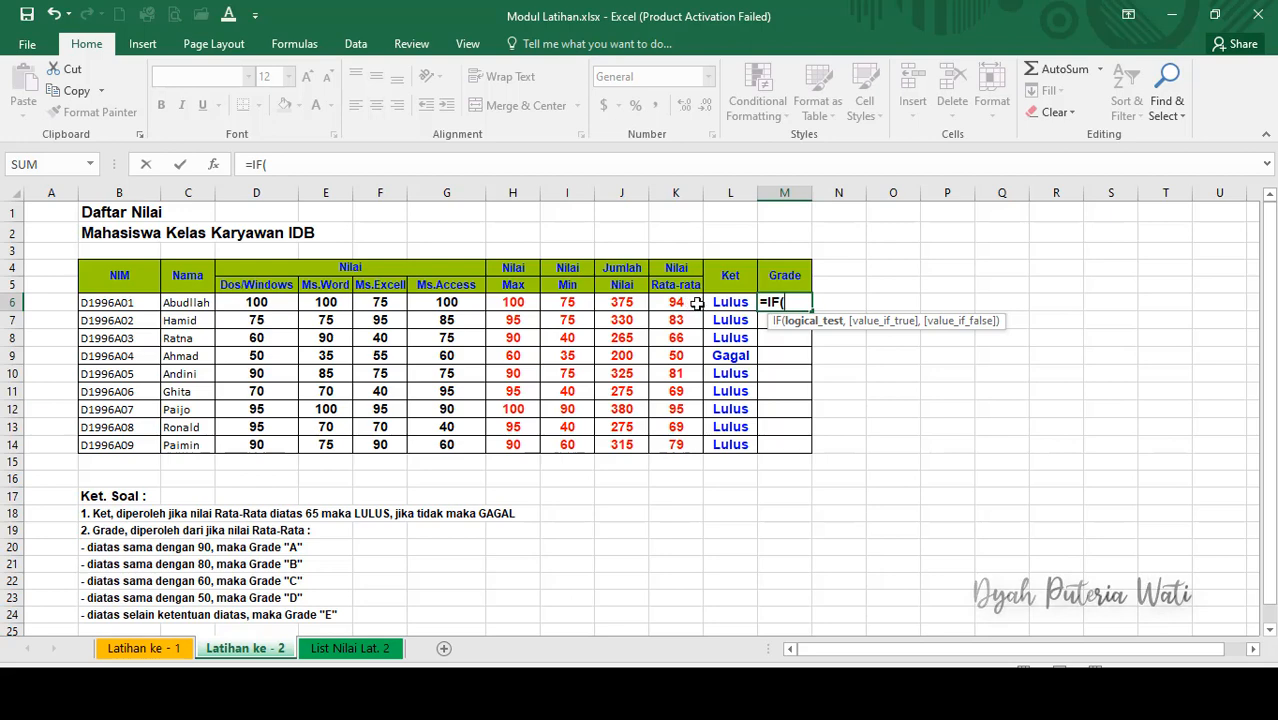
click(695, 303)
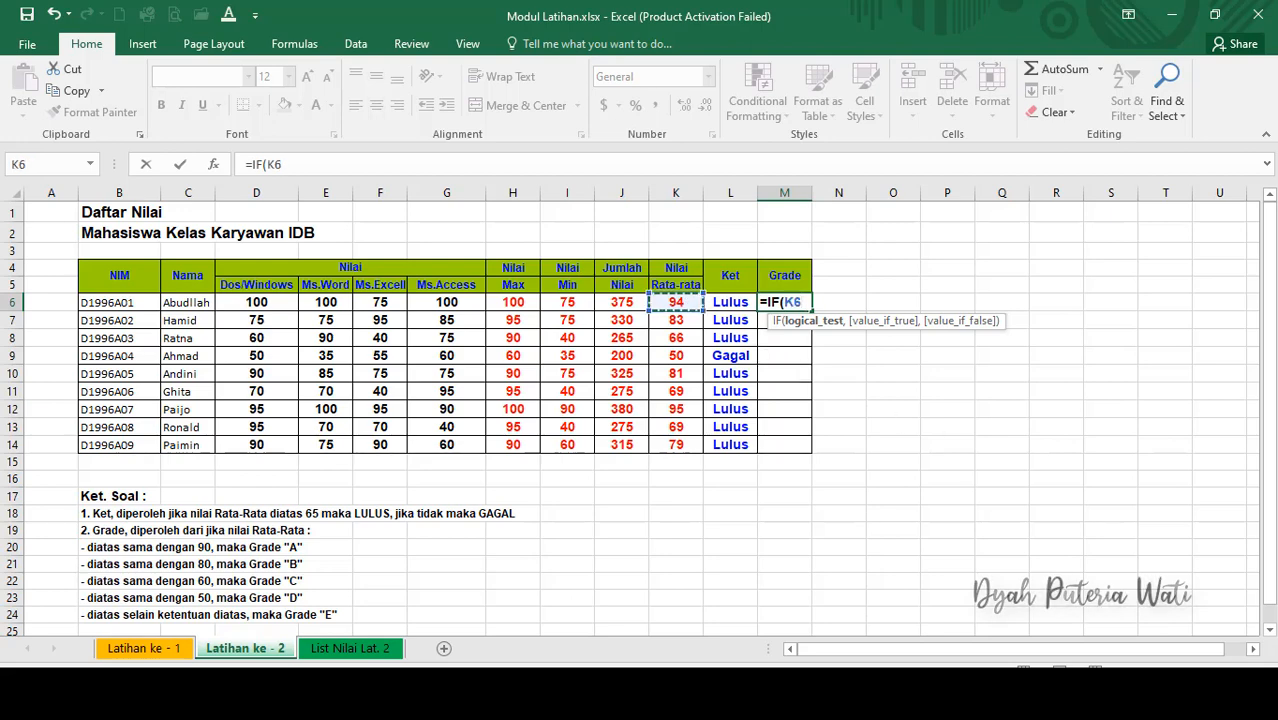
text(>)
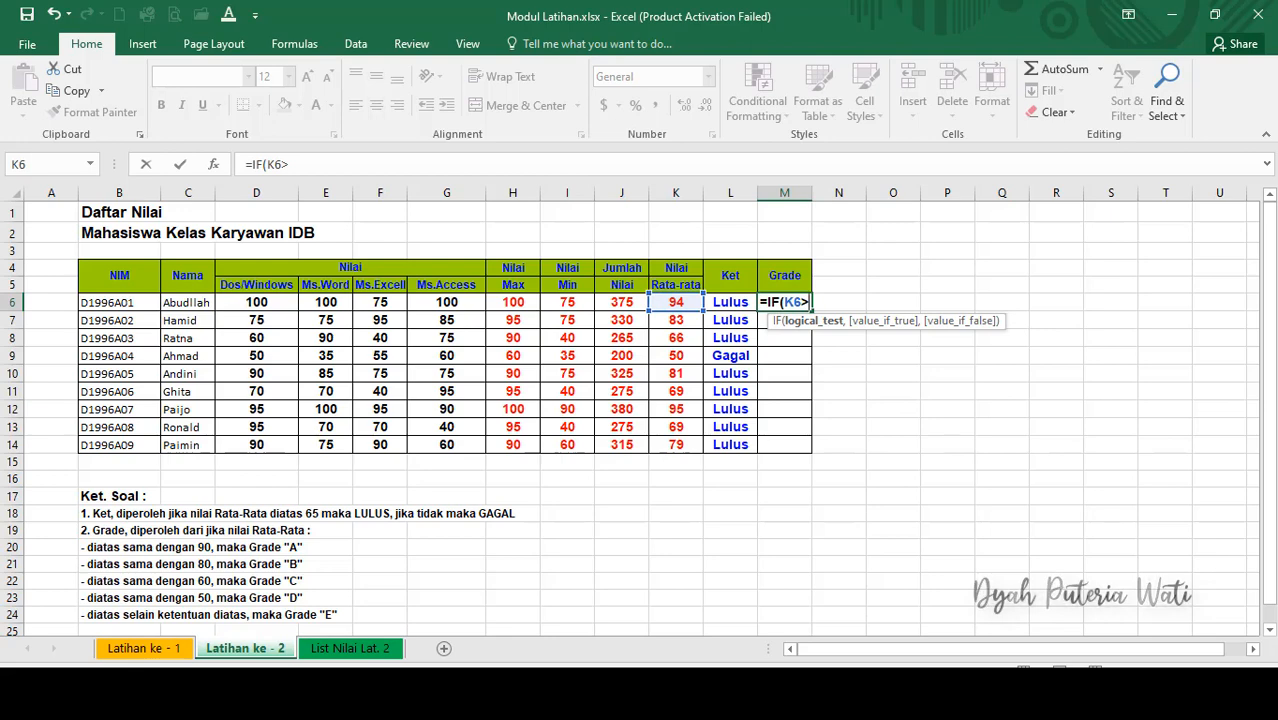
text(=)
text(9)
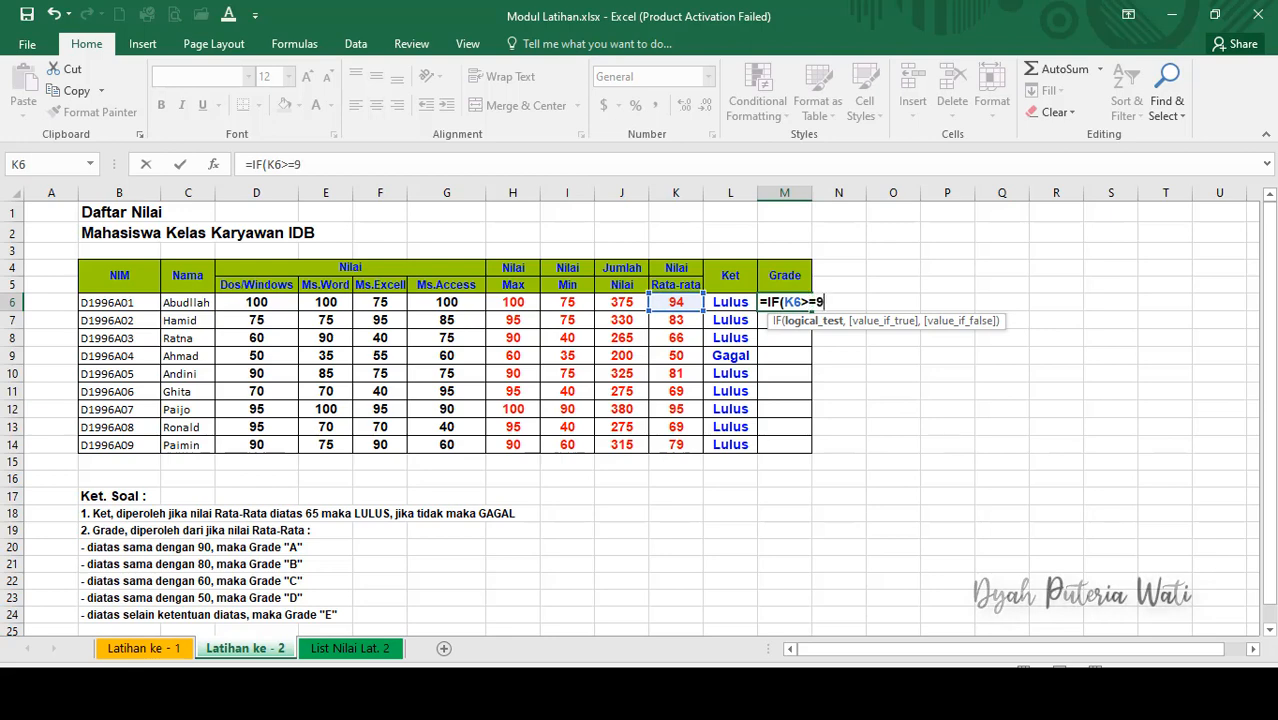
text(0,)
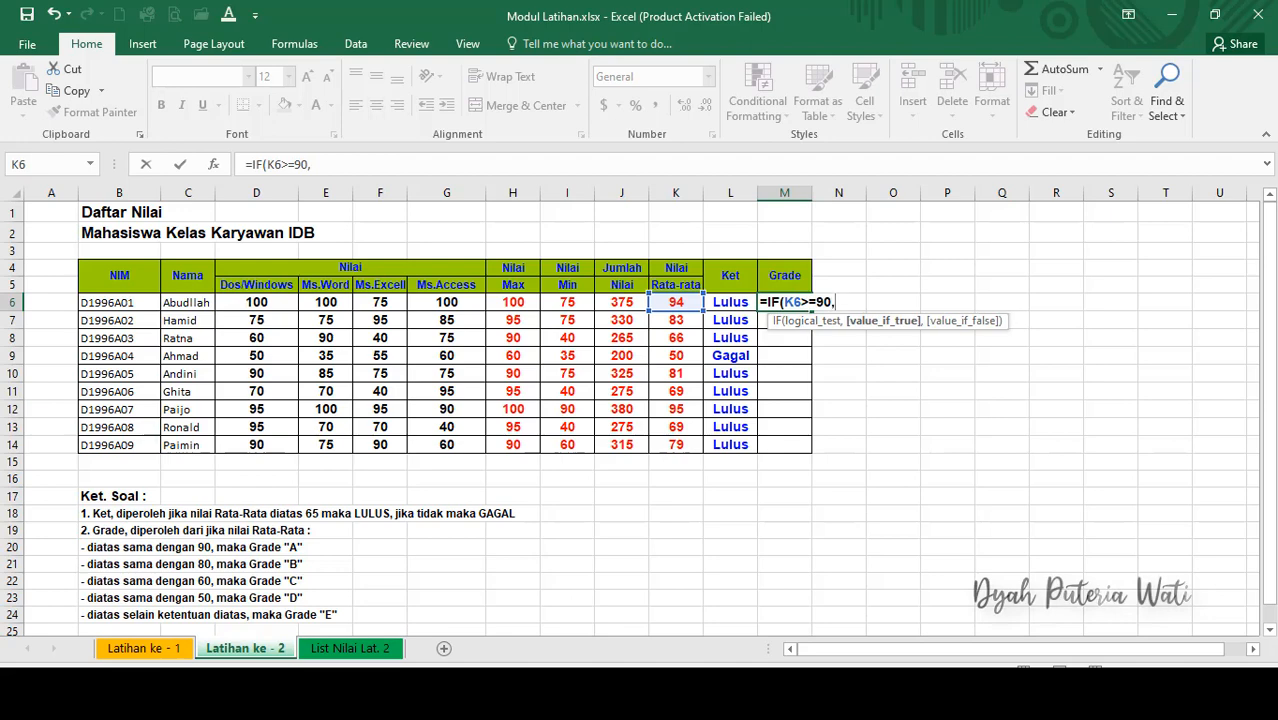
text("A)
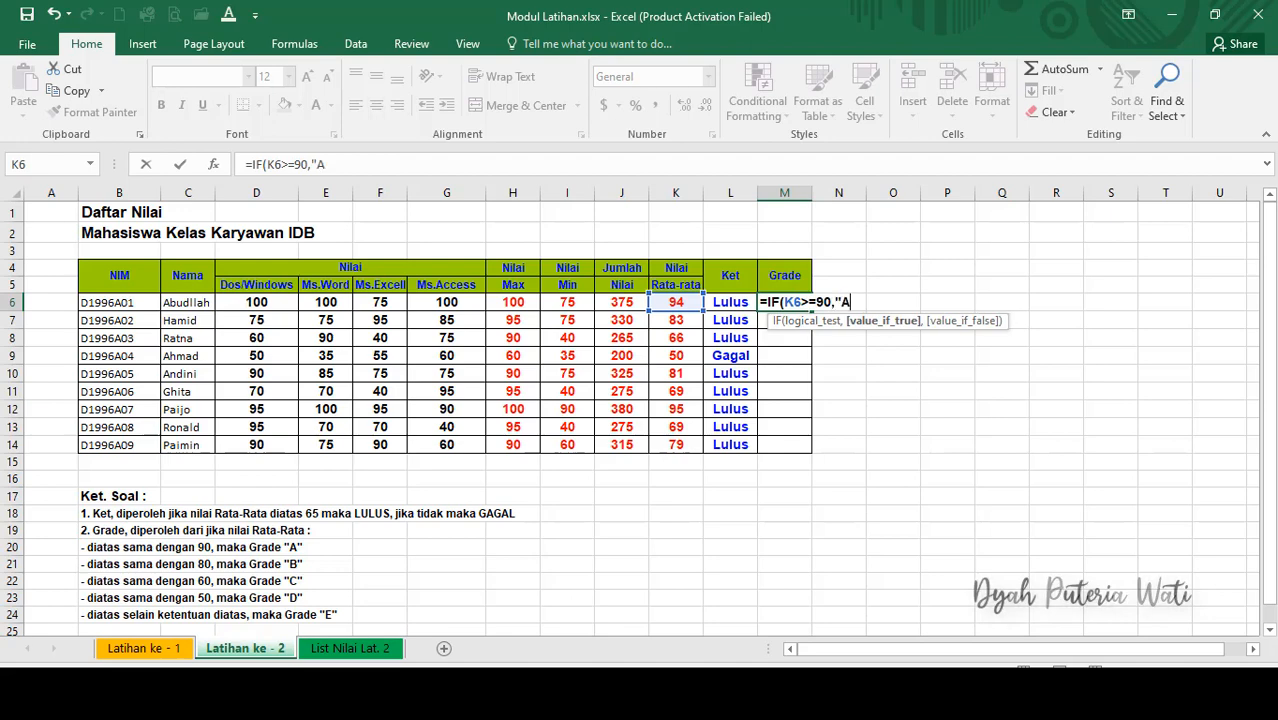
text(")
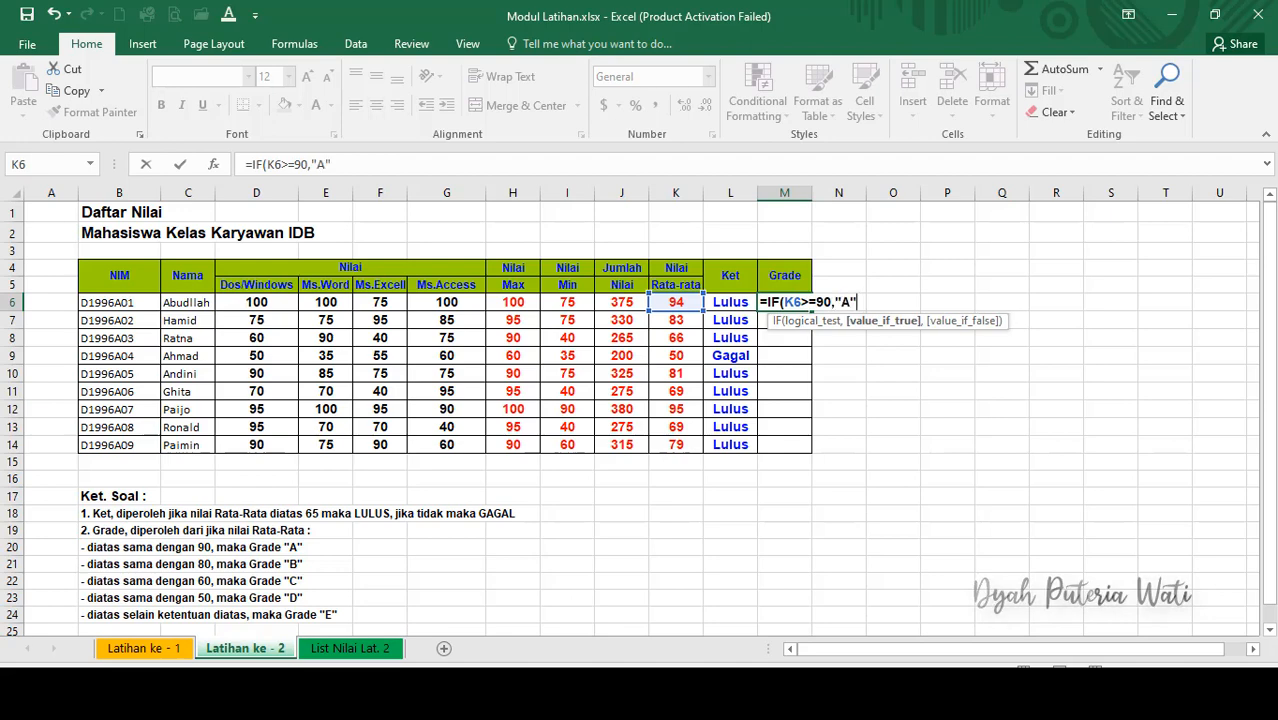
text(,)
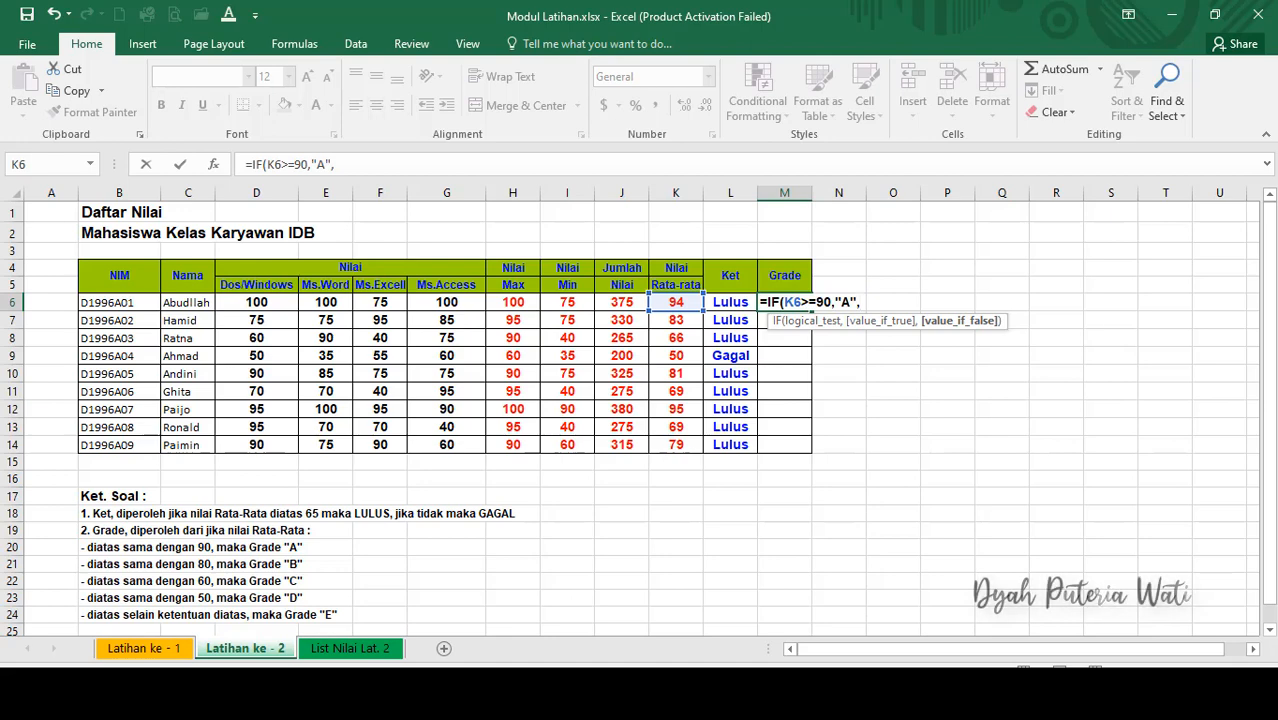
Continue the M6 Grade formula with a second nested condition, IF(K6>=80,"B",
text(IF)
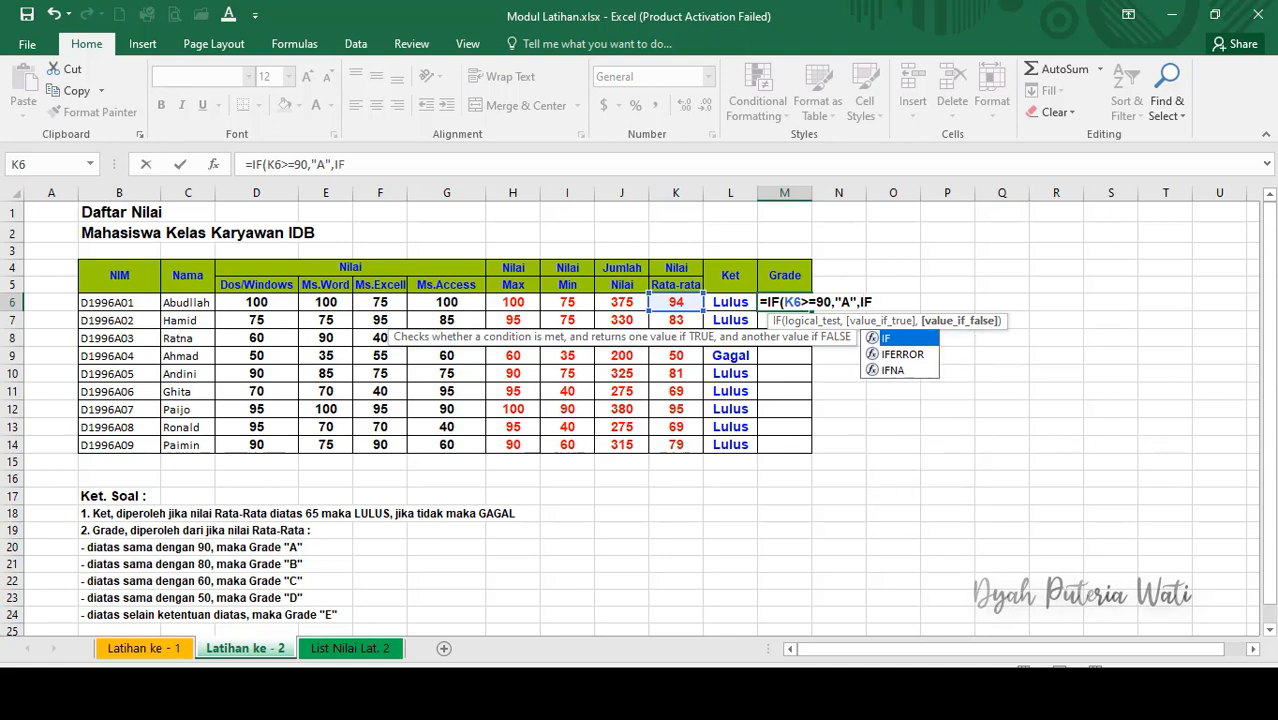
text(()
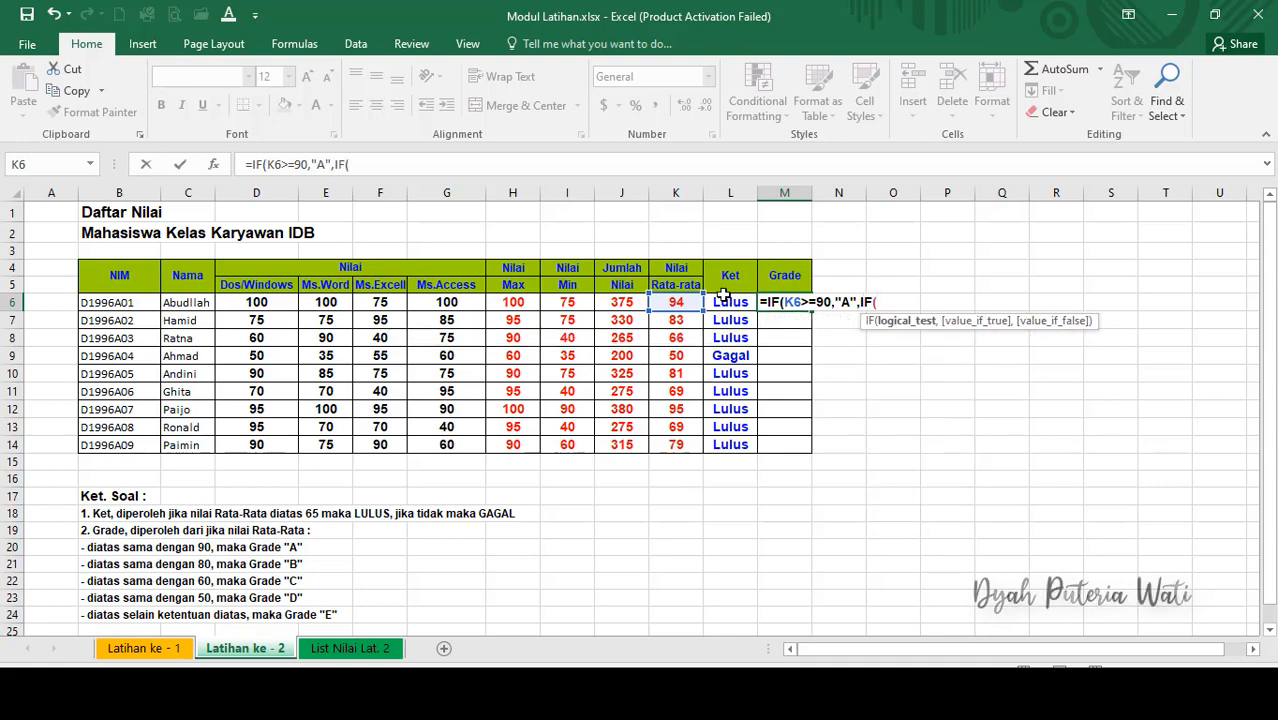
click(670, 301)
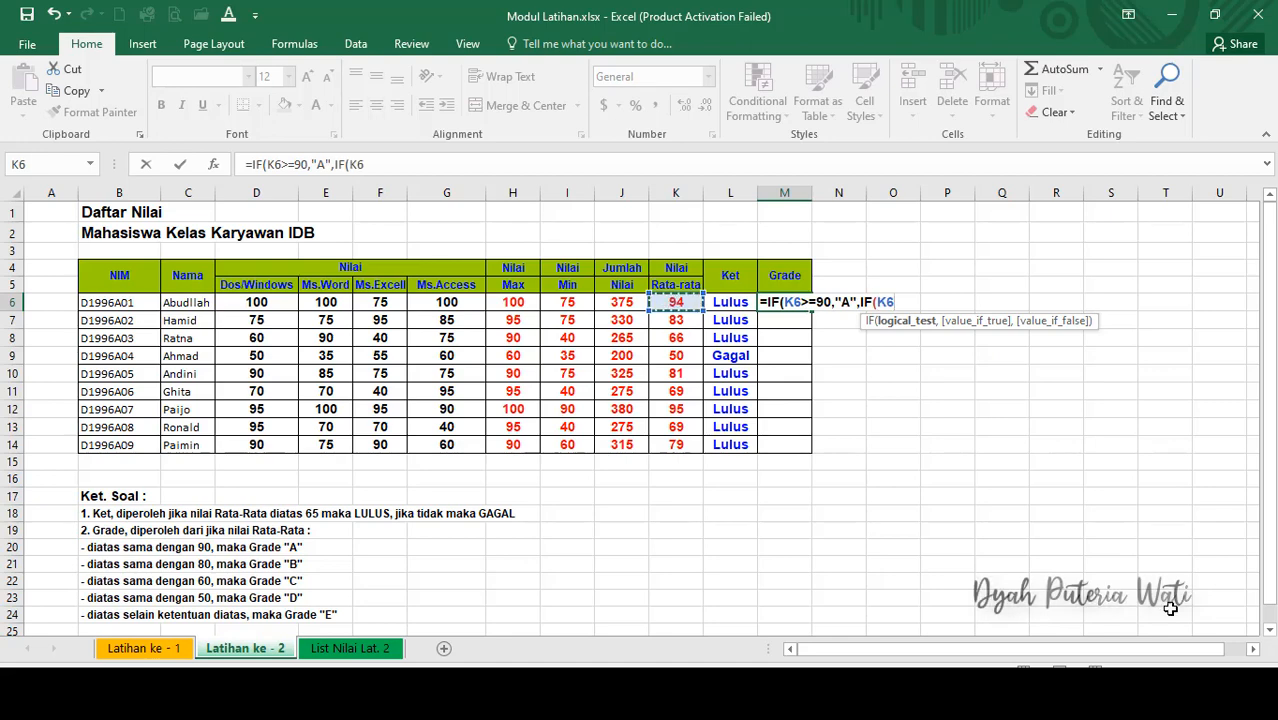
text(>)
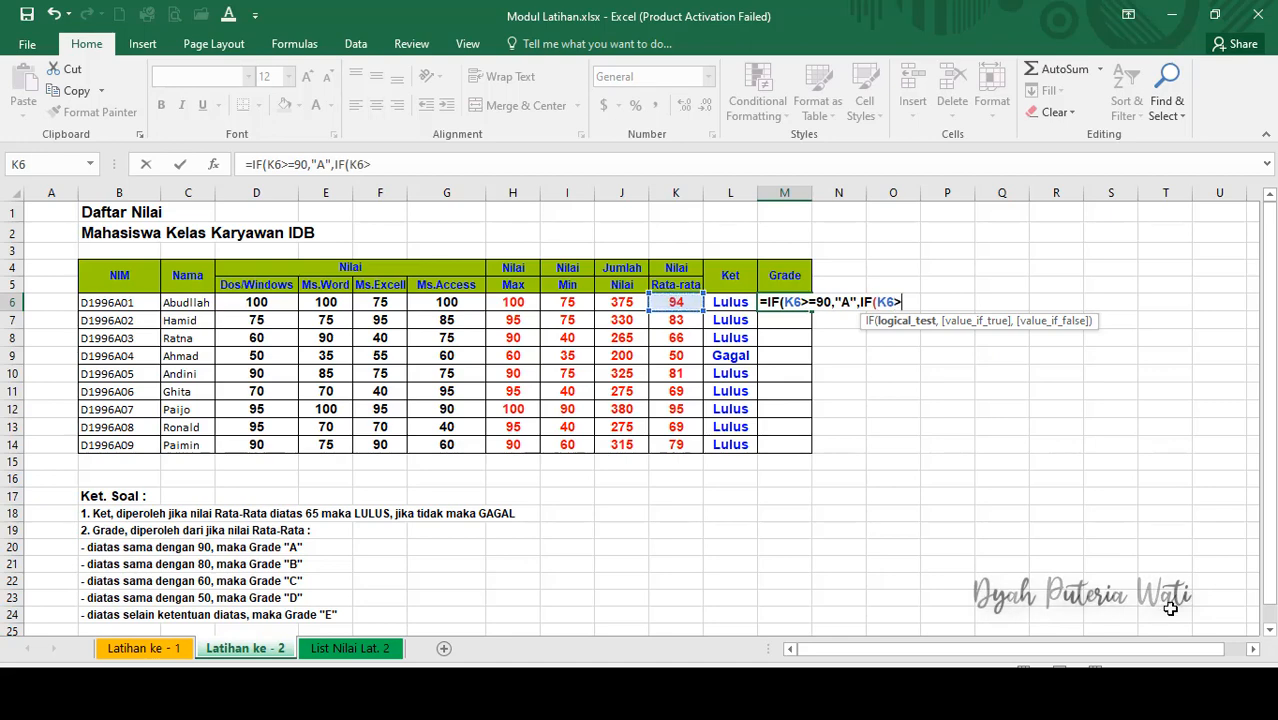
text(=)
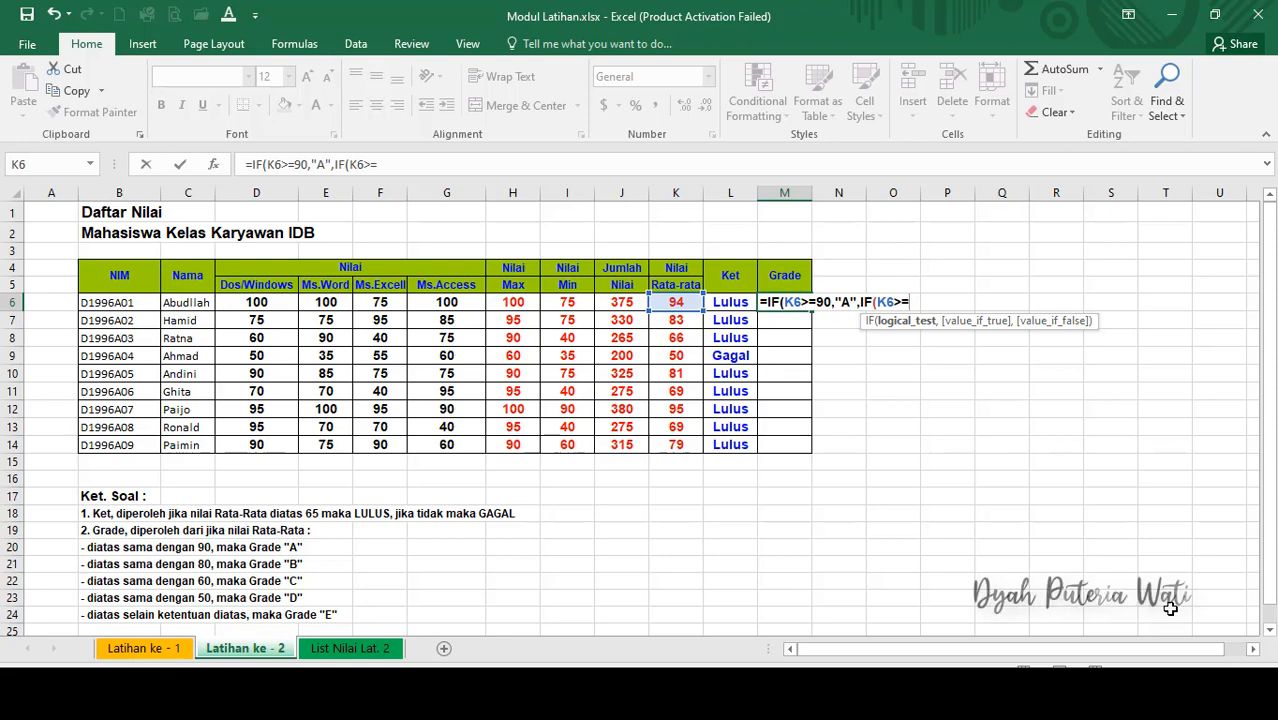
text(80,")
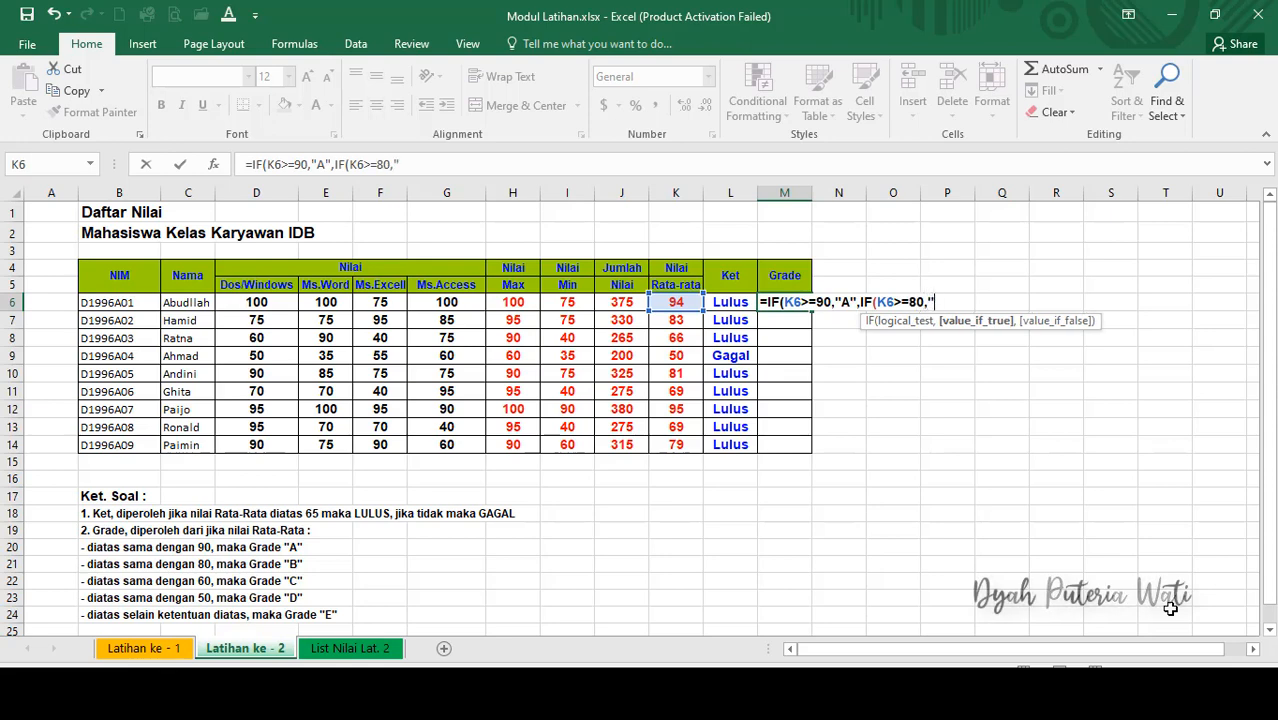
text(B)
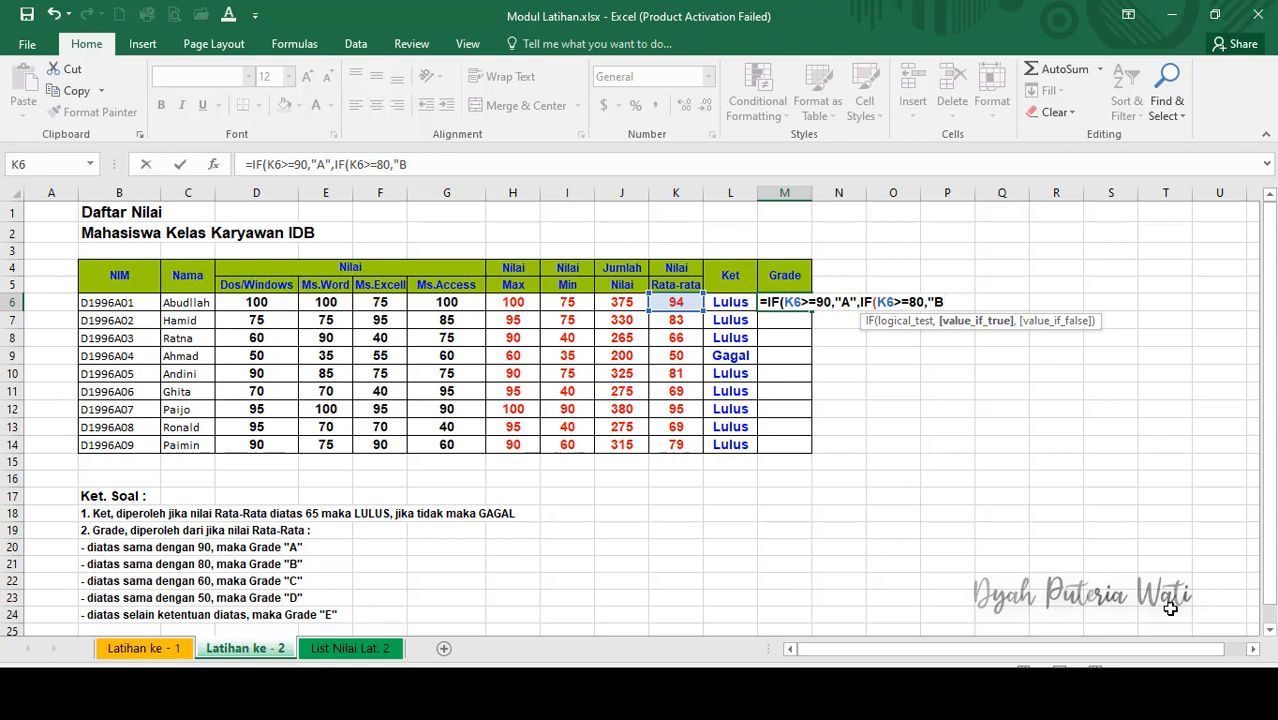
text(")
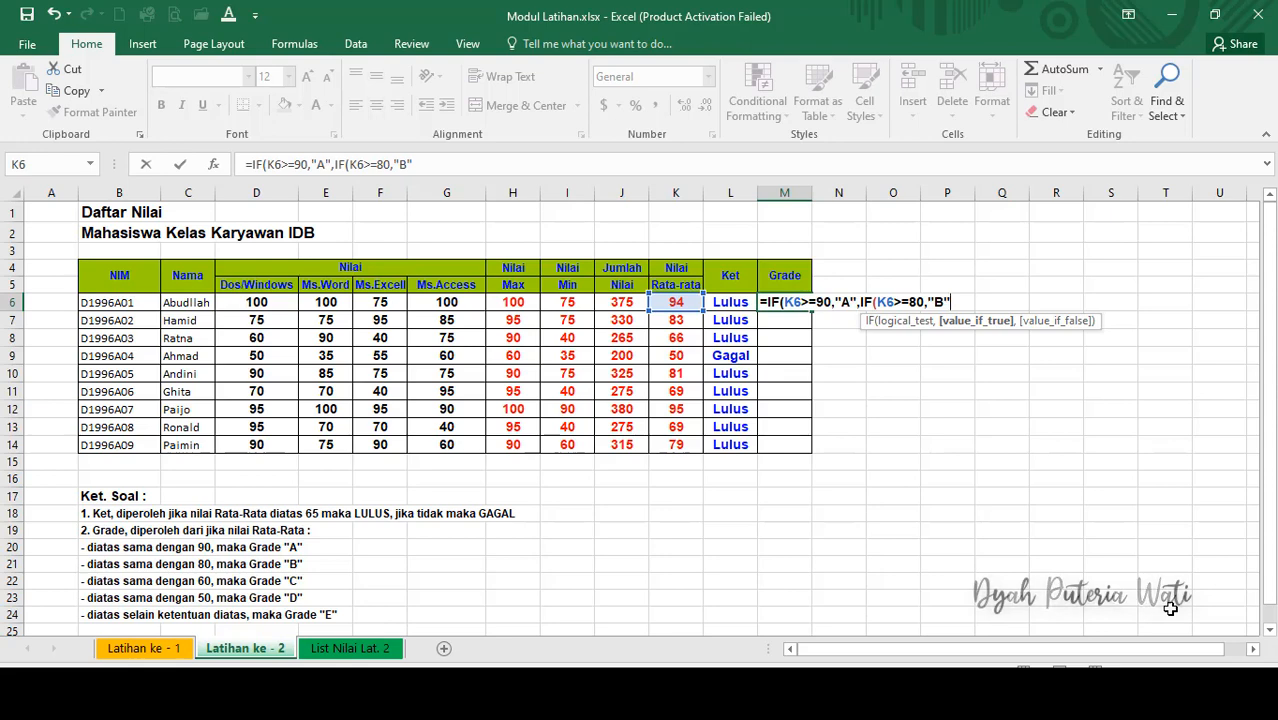
text(,)
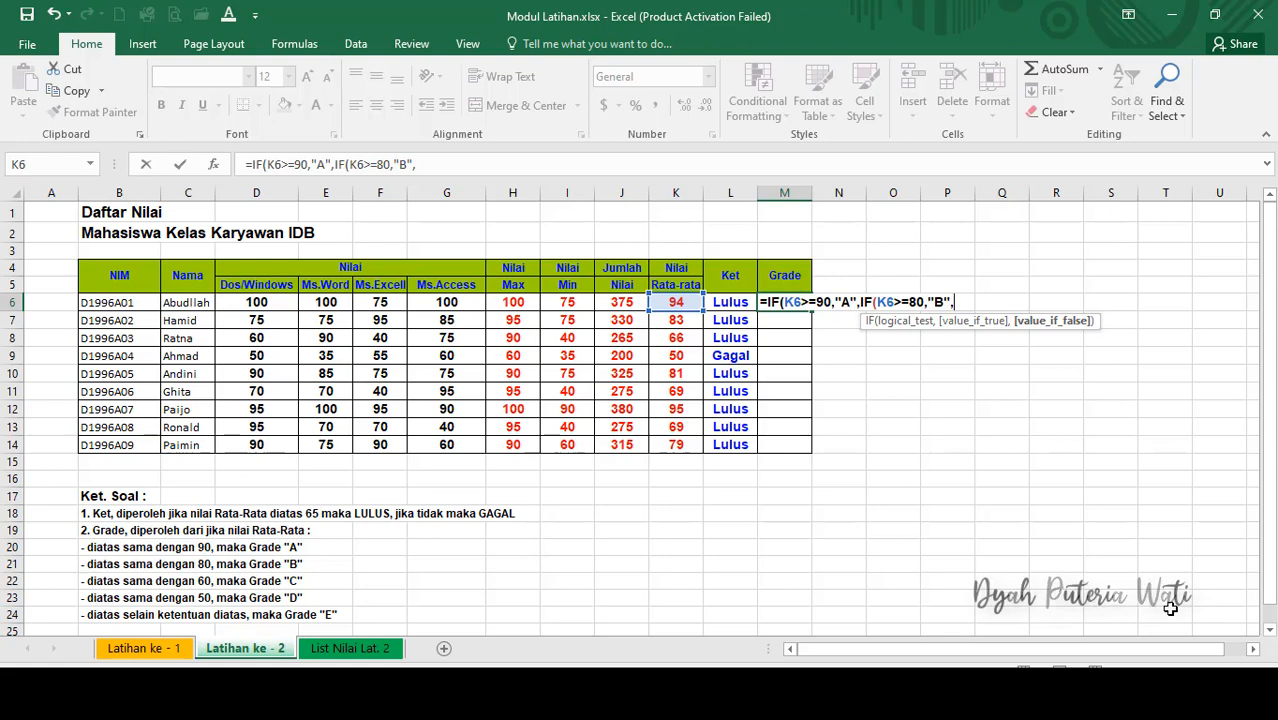
Extend the M6 Grade formula with a third nested condition, IF(K6>=60,"C",
text(IF)
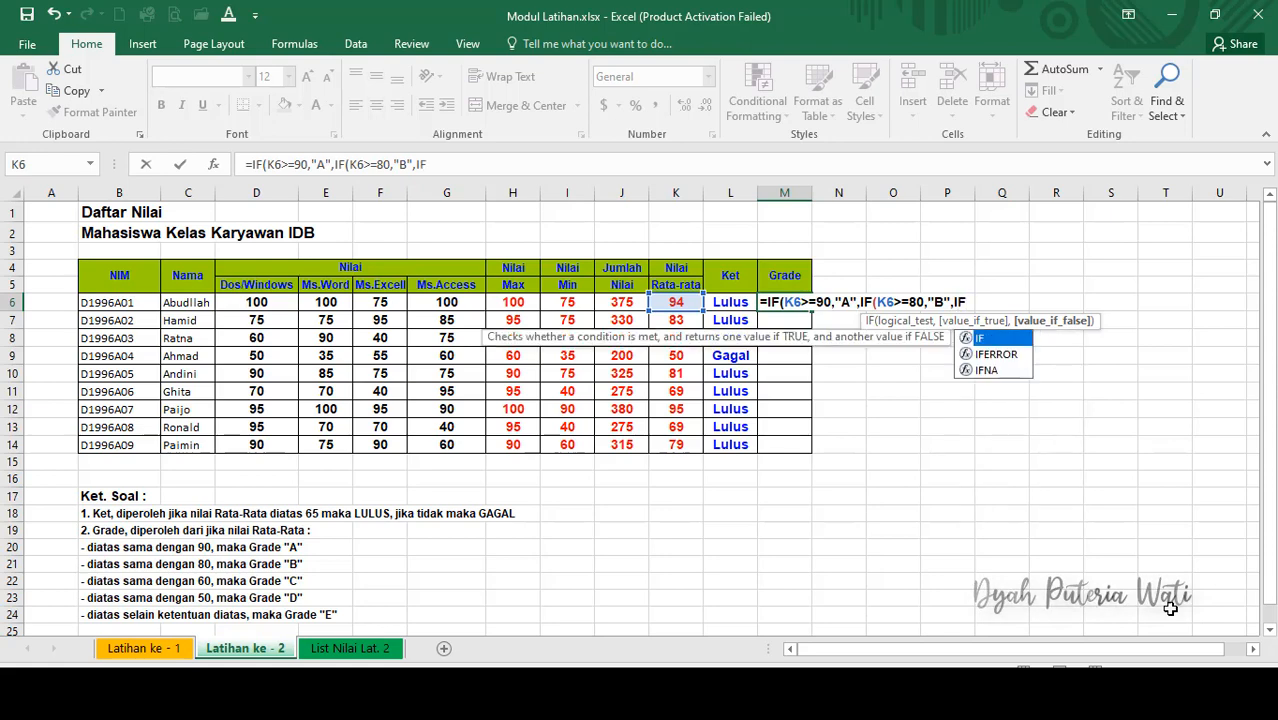
text(()
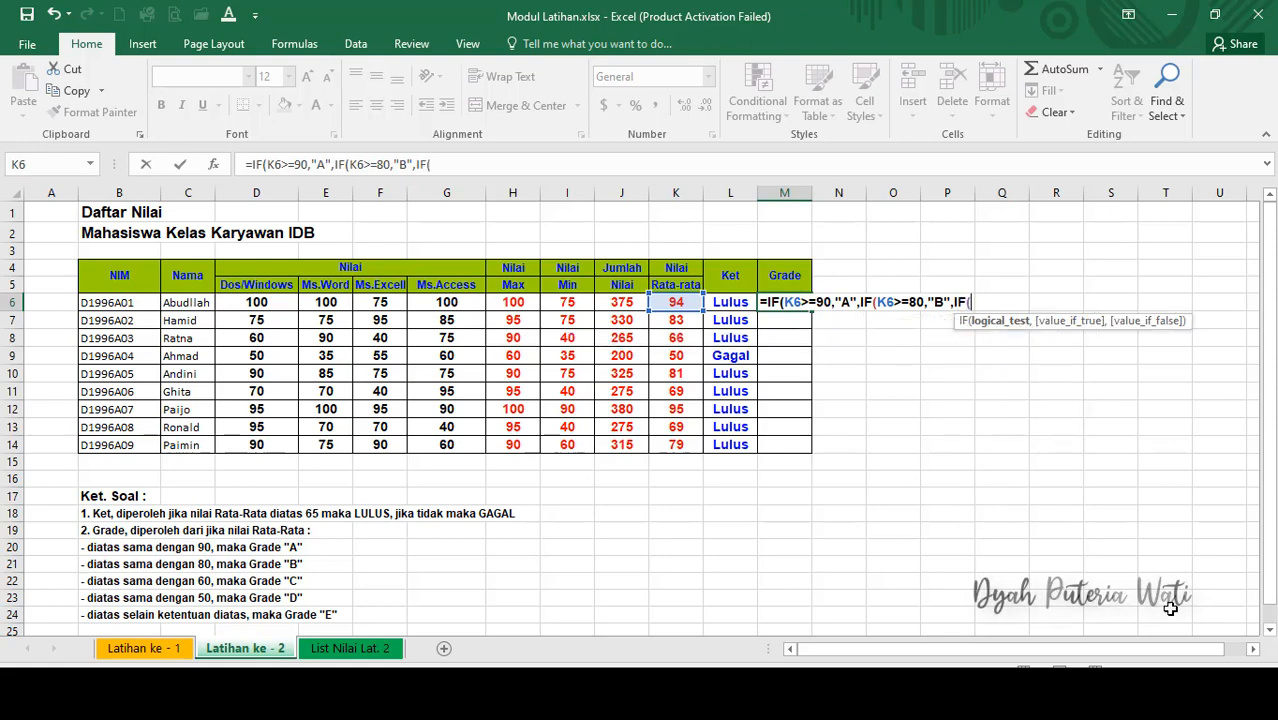
click(684, 301)
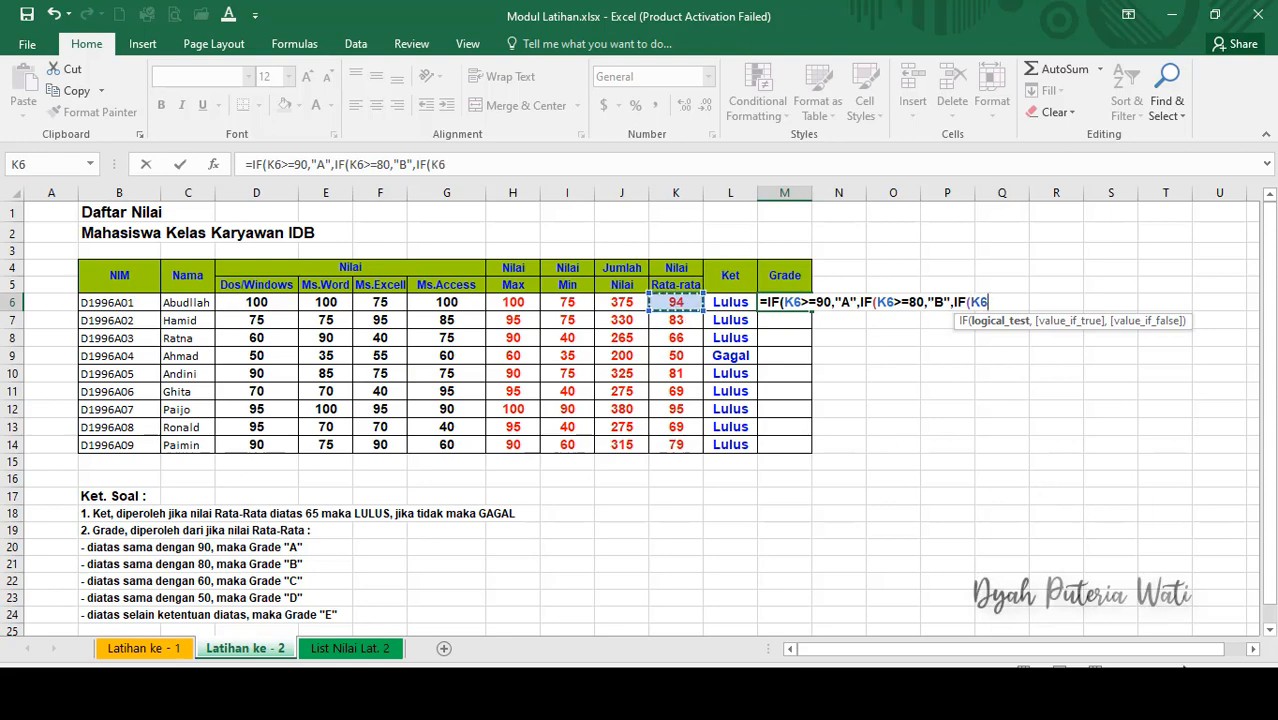
text(>)
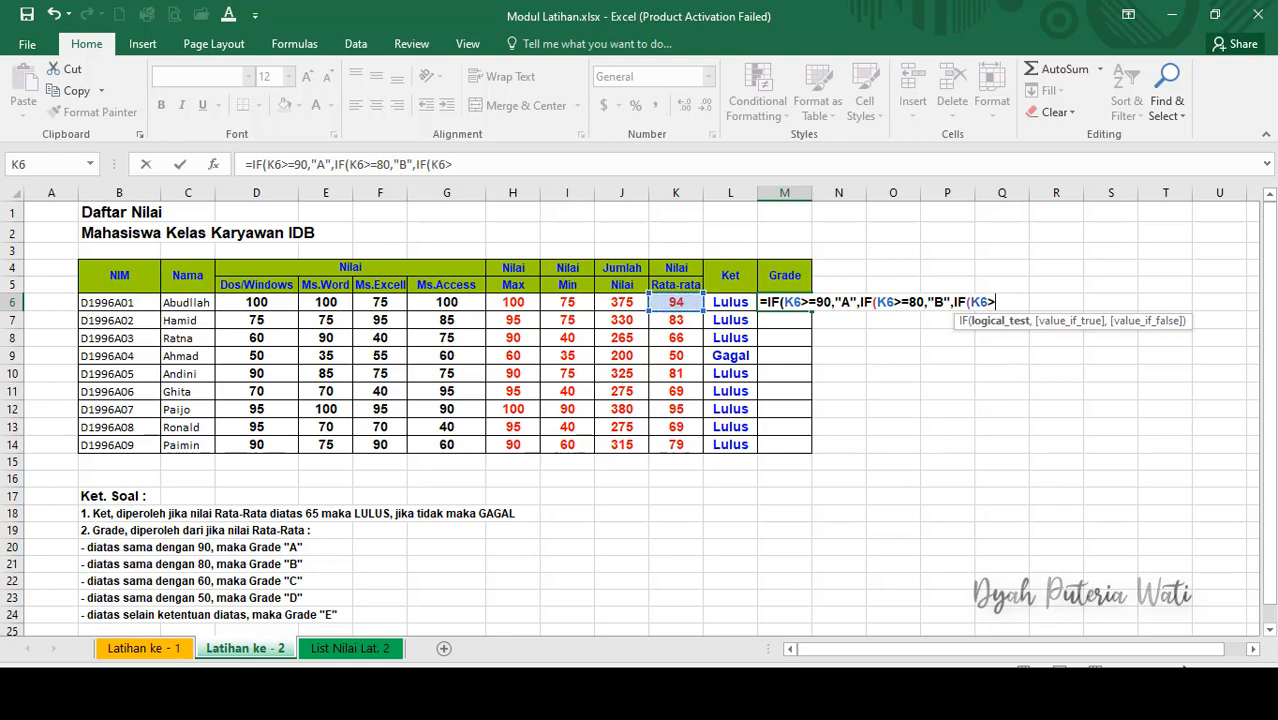
text(=)
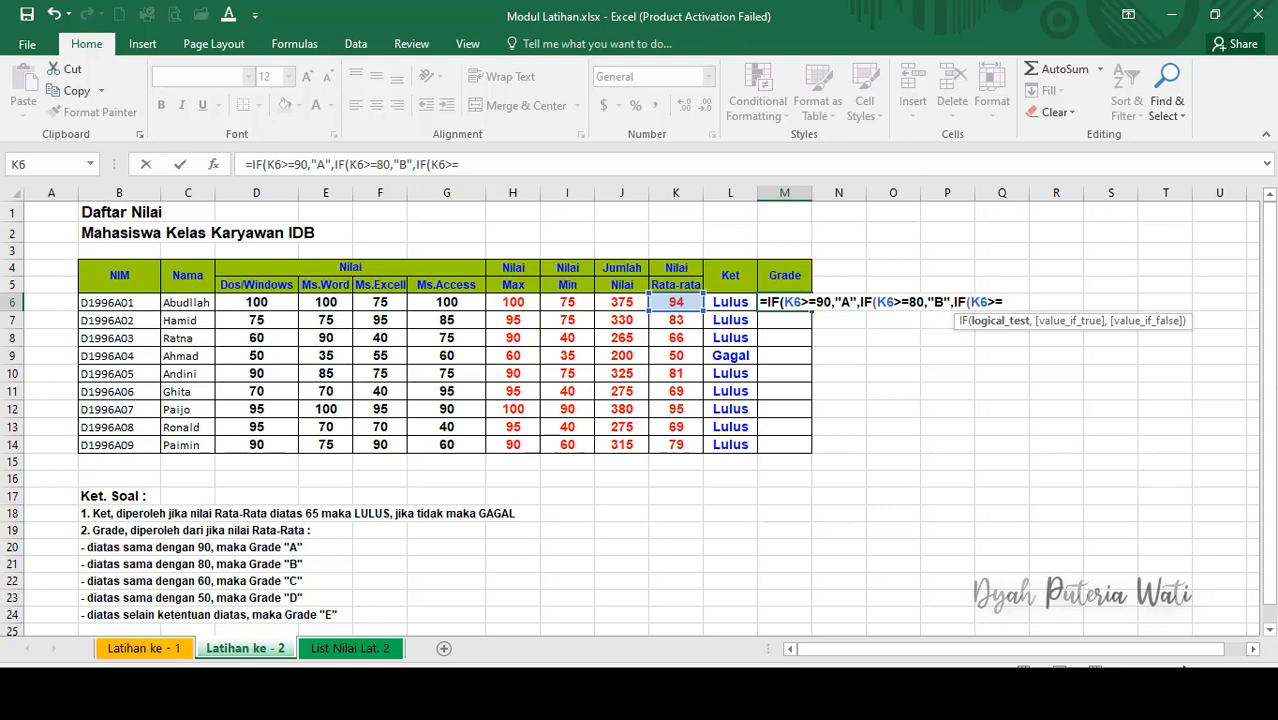
text(60)
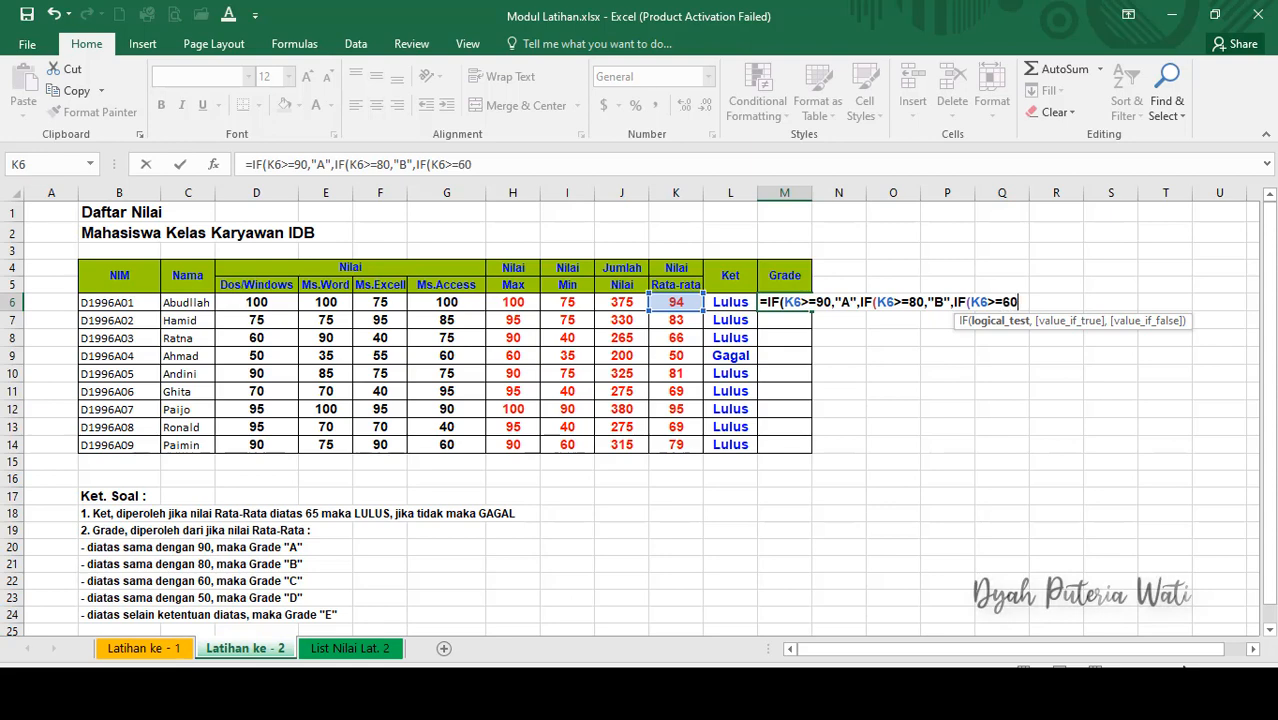
text(,")
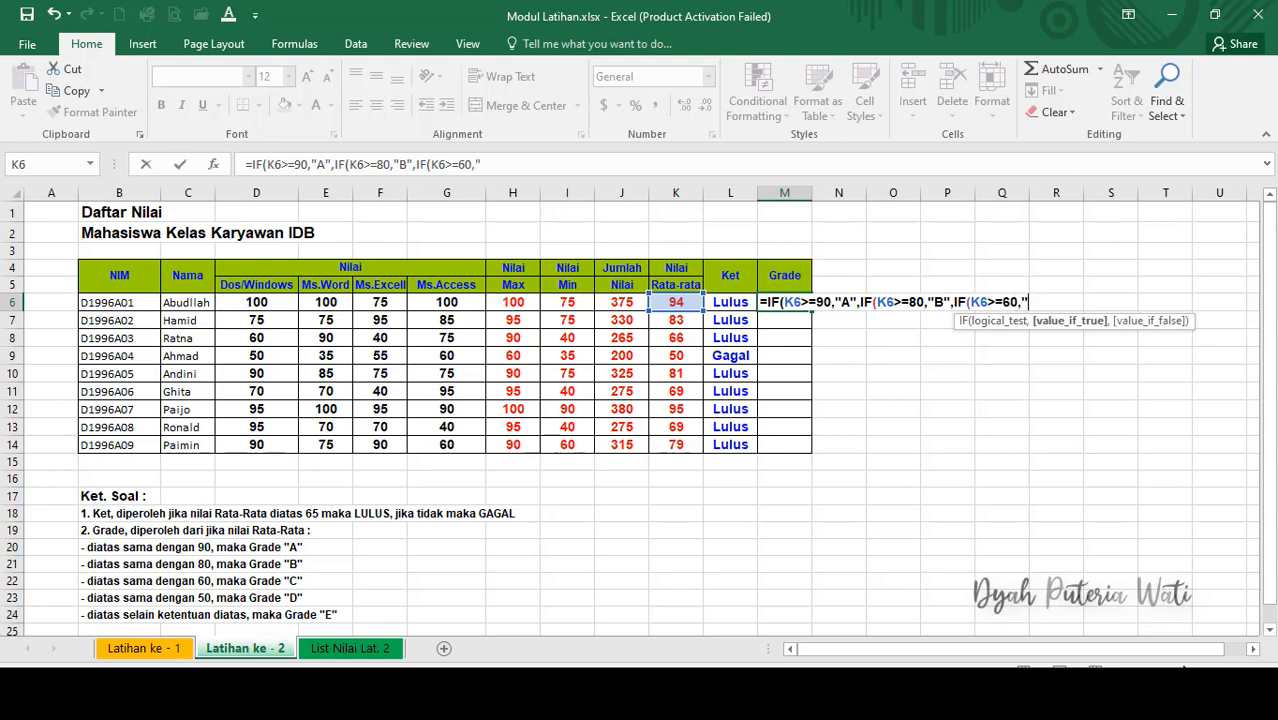
text(C)
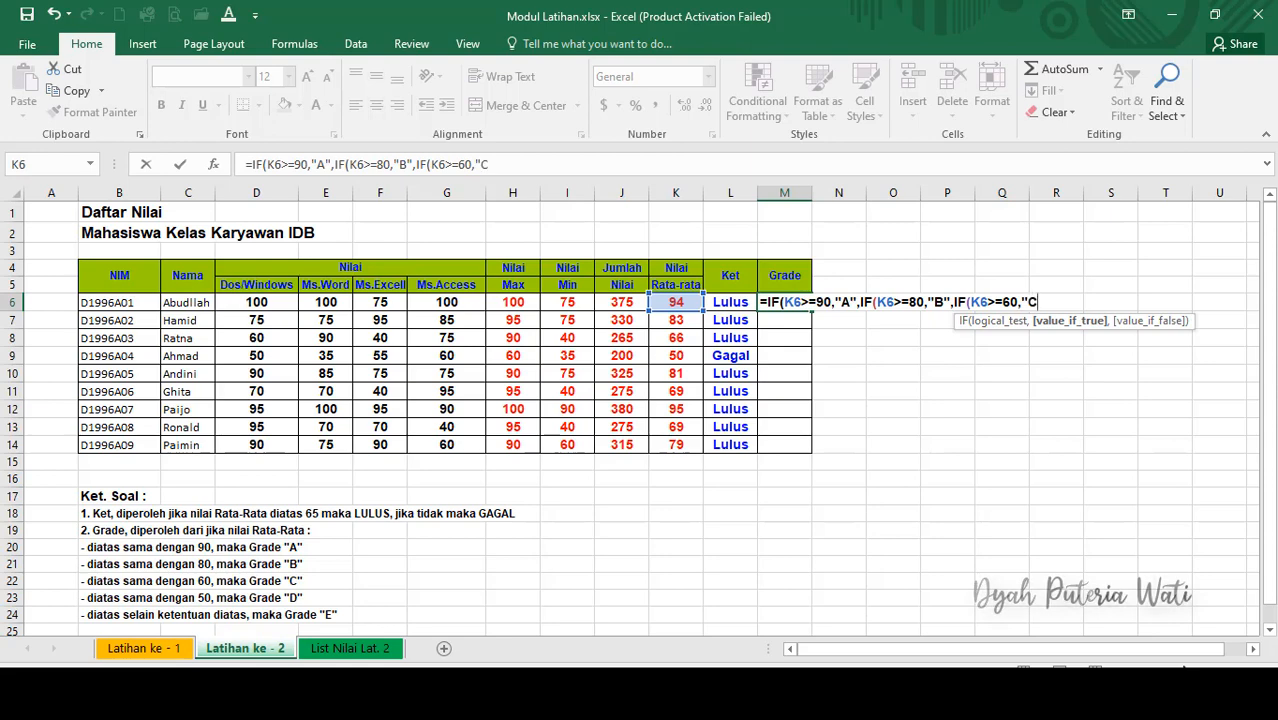
text(")
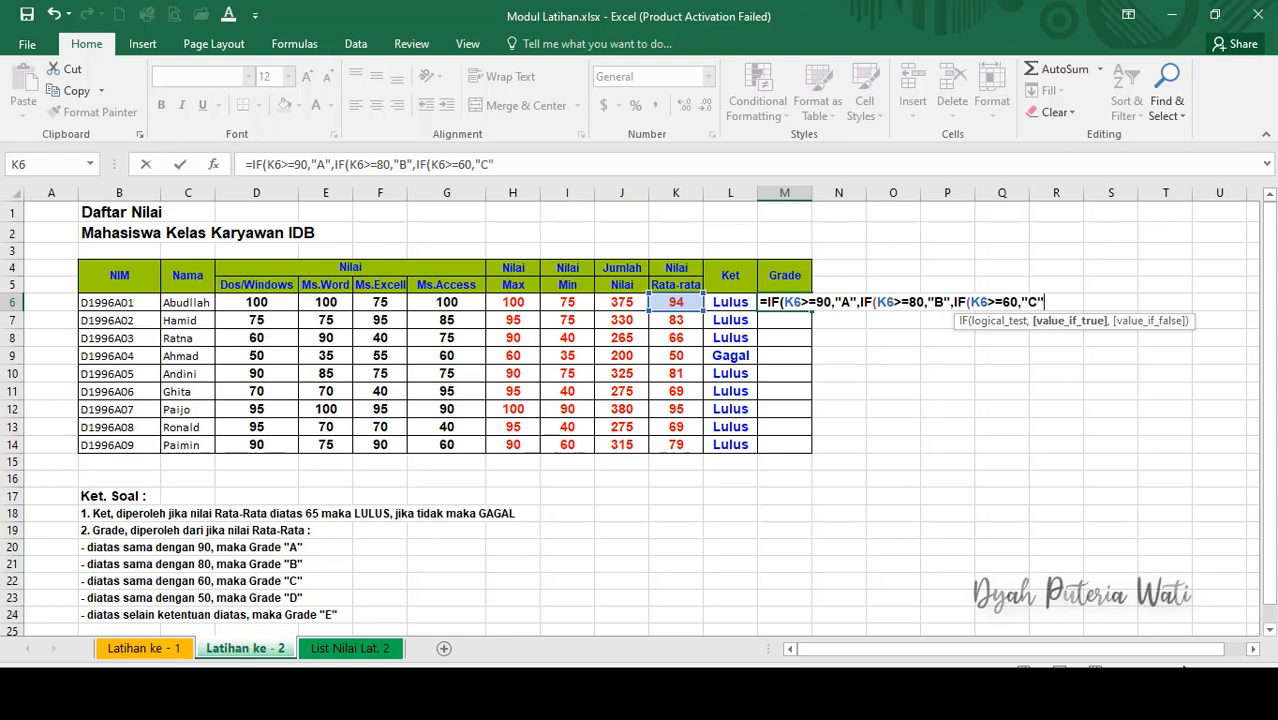
text(,)
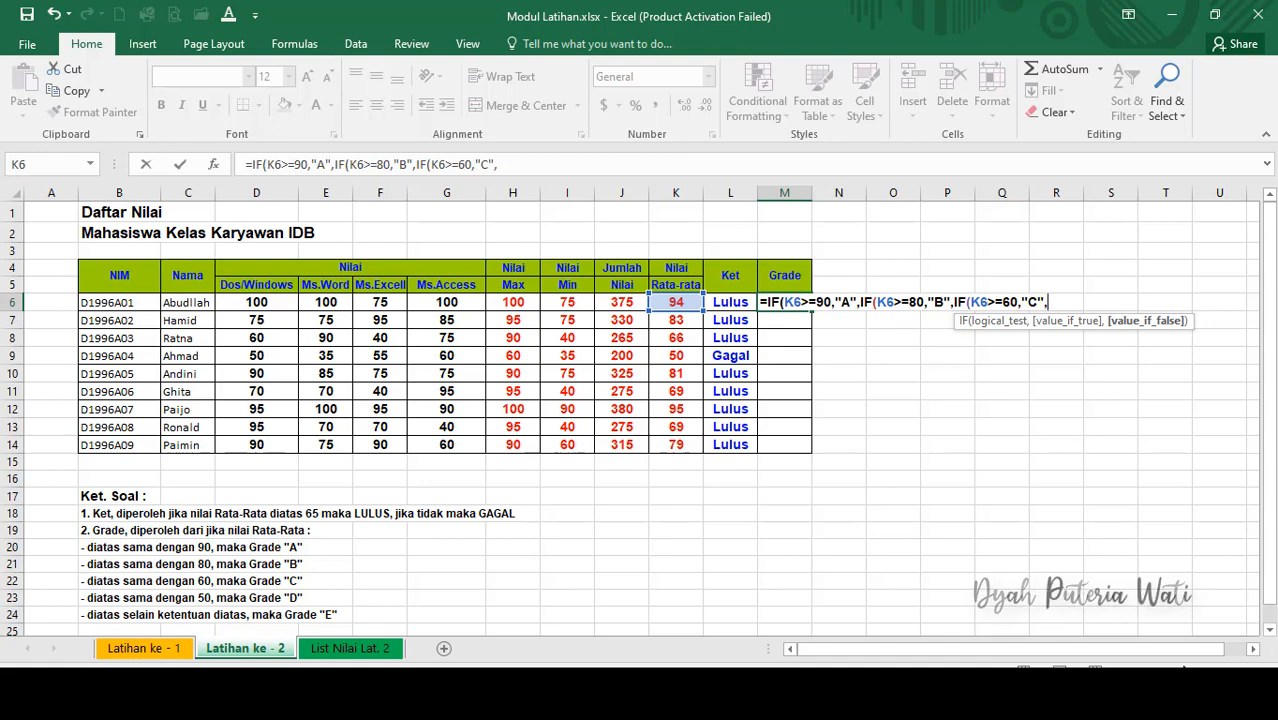
Extend the M6 Grade formula with a fourth nested condition, IF(K6>=50,"D"
text(IF)
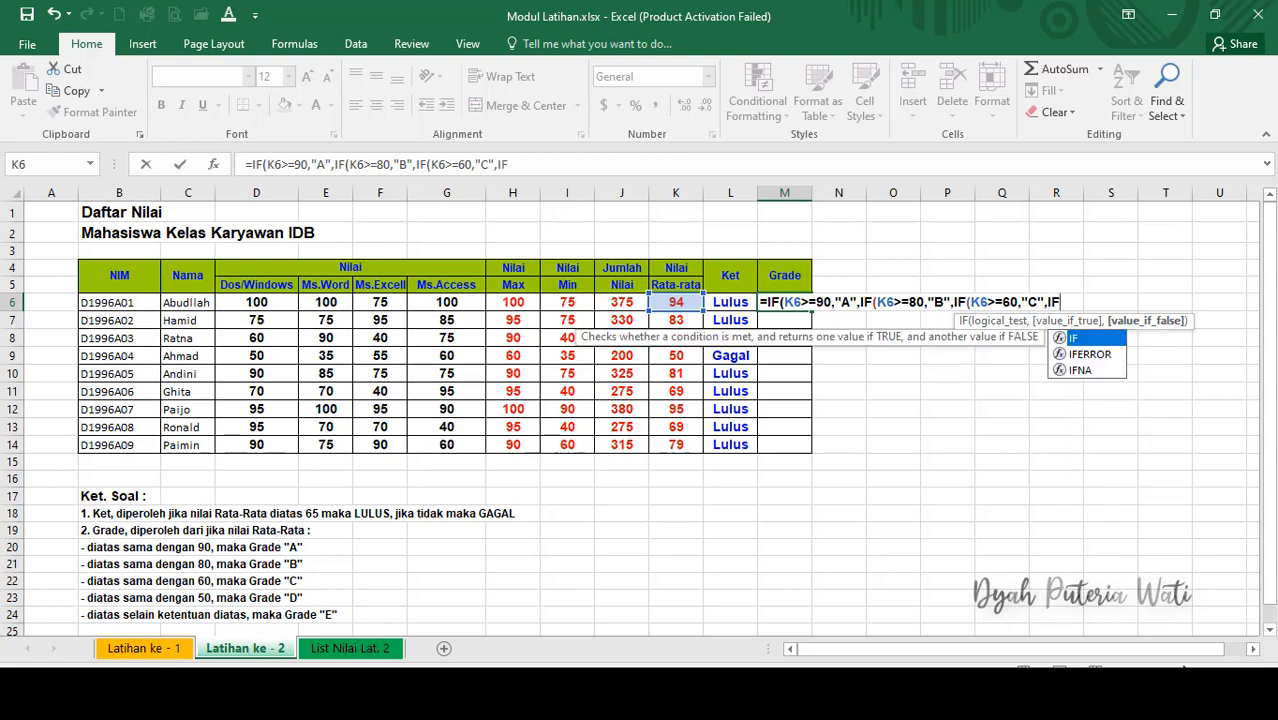
text(()
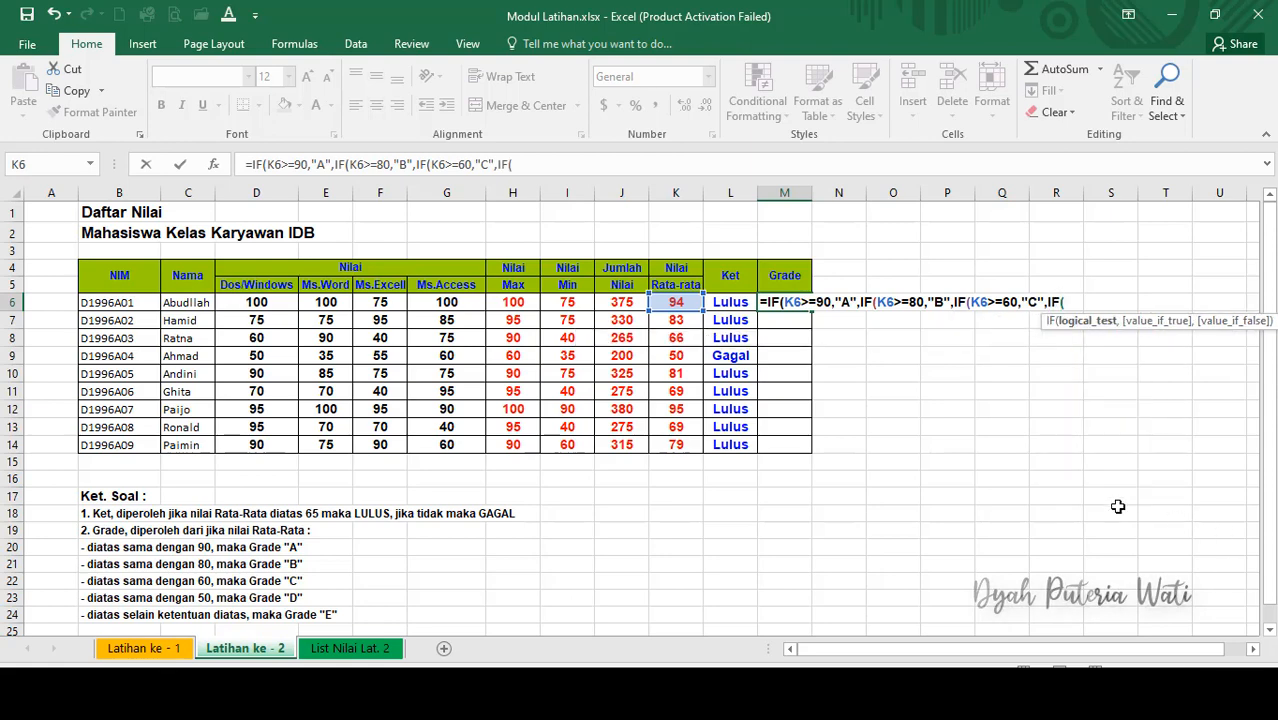
click(677, 302)
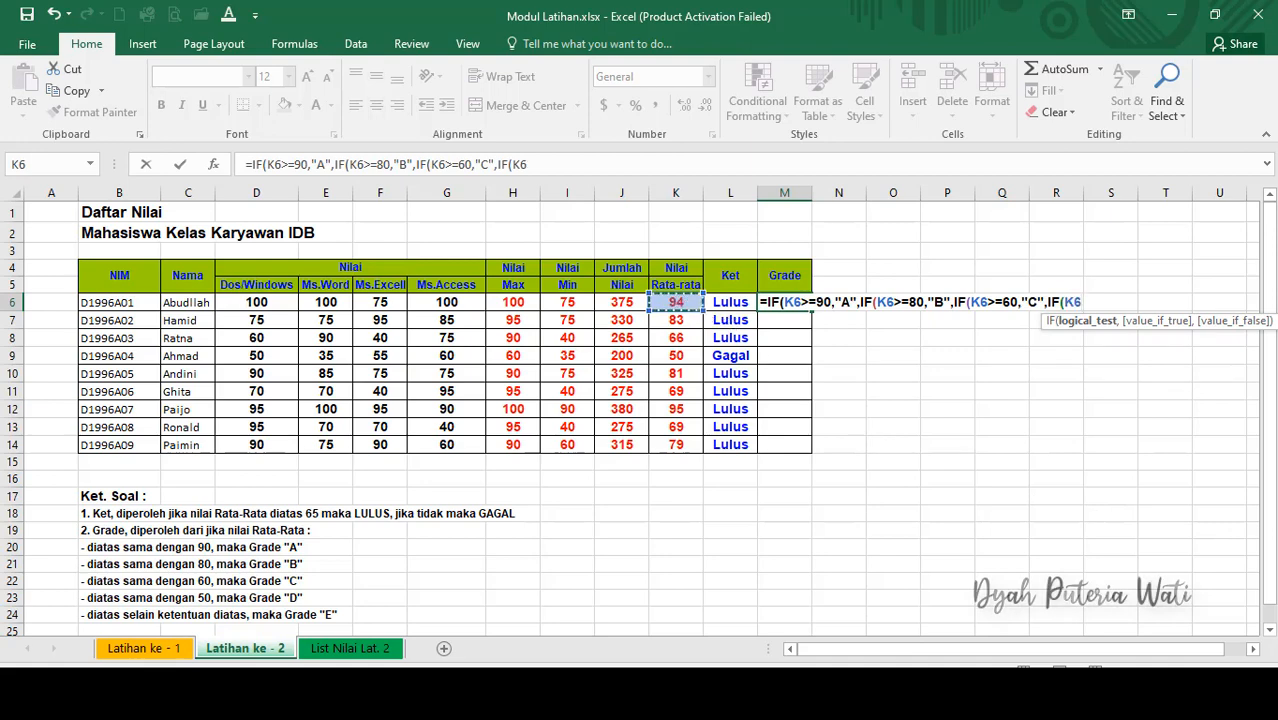
text(>)
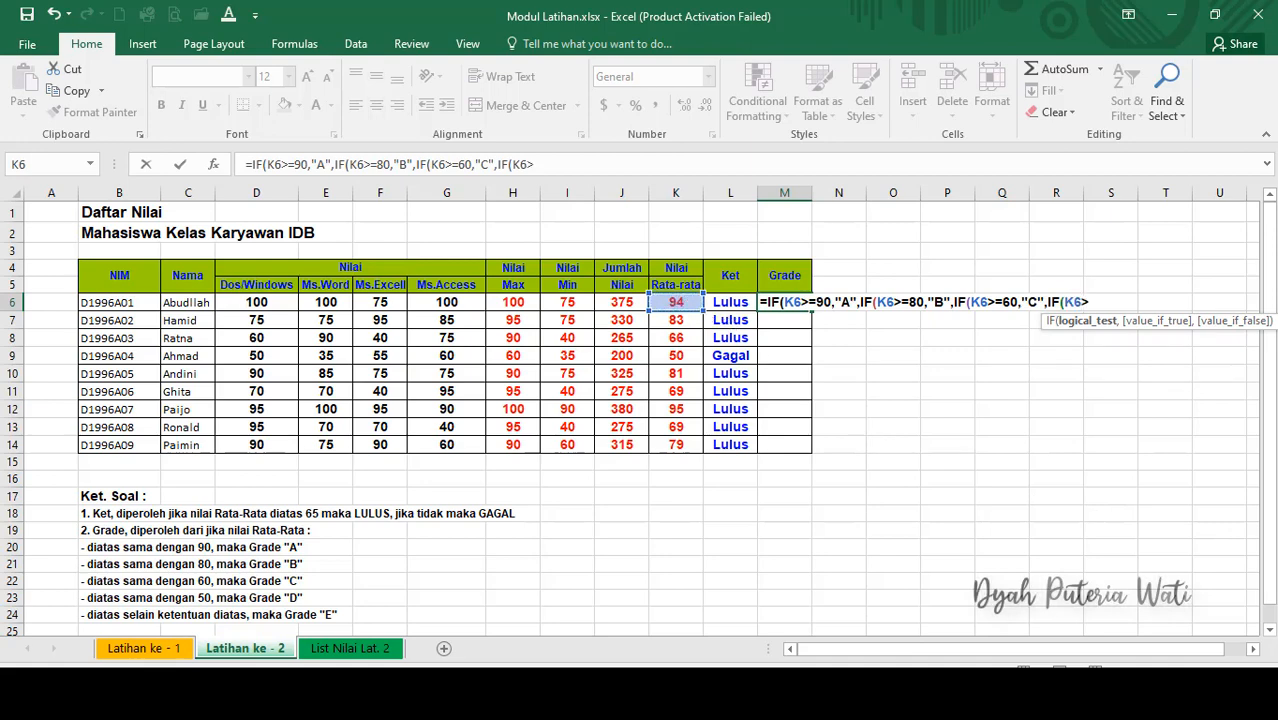
text(=)
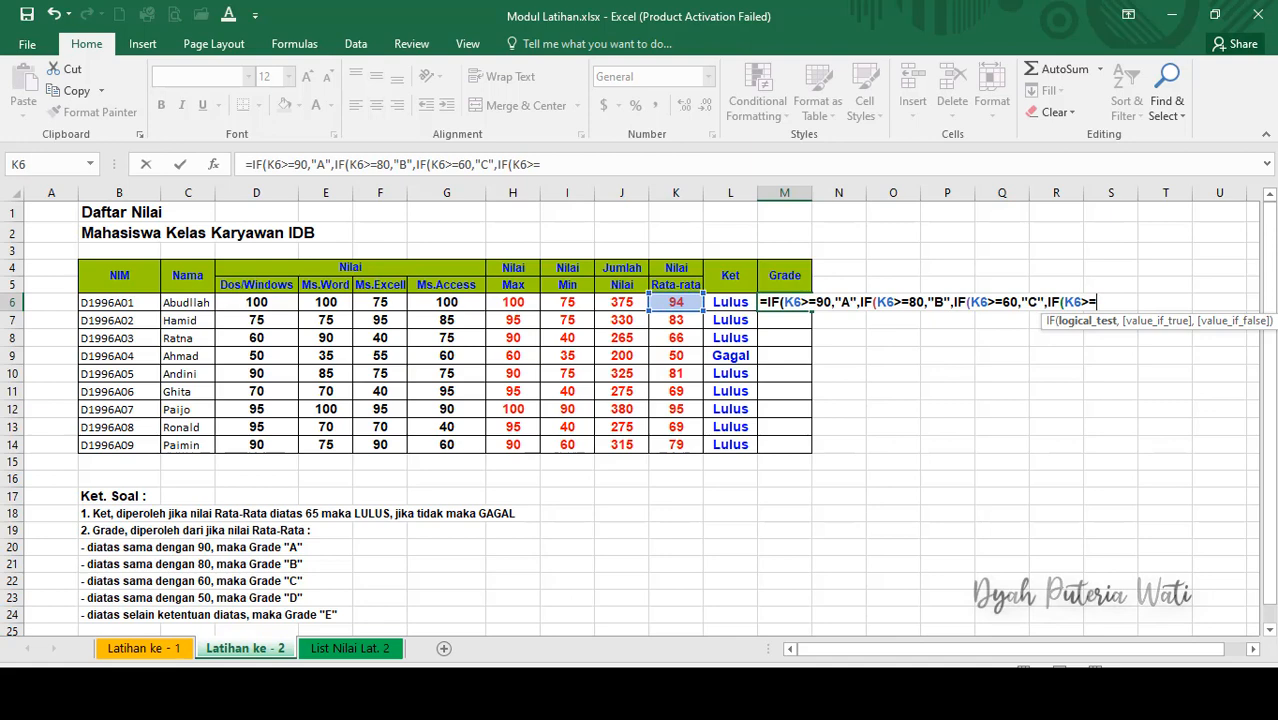
text(50)
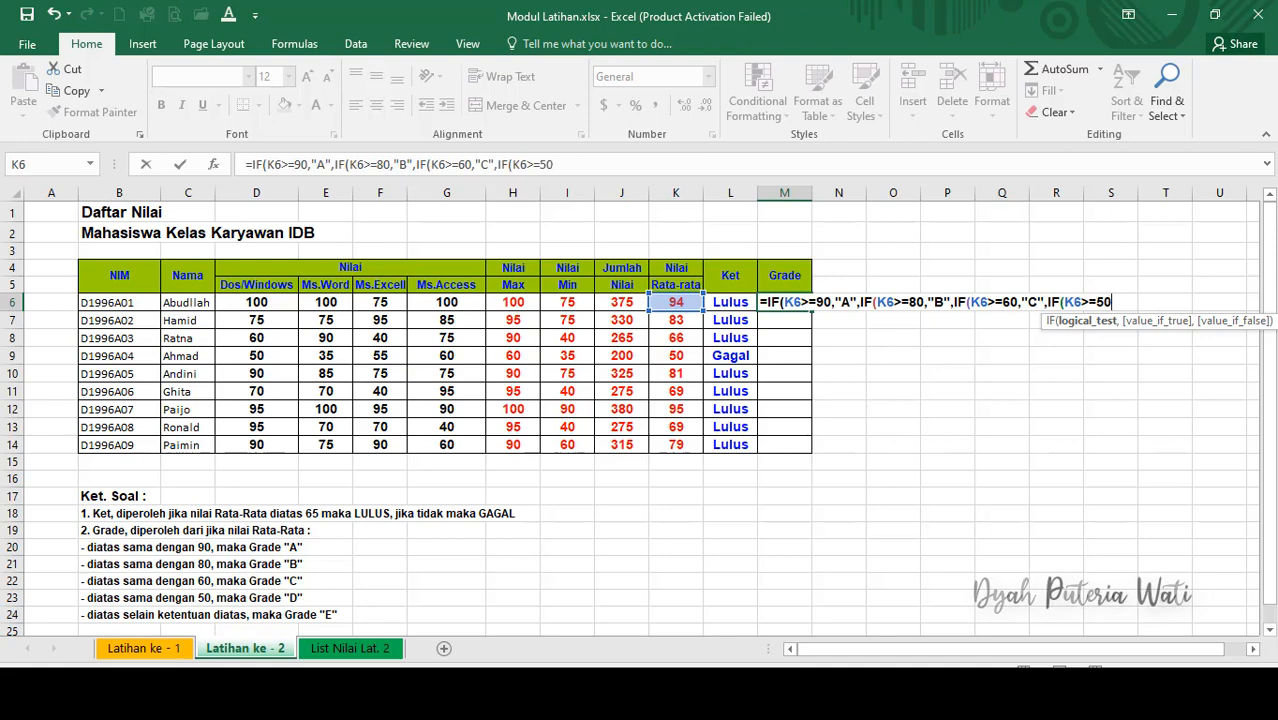
text(,")
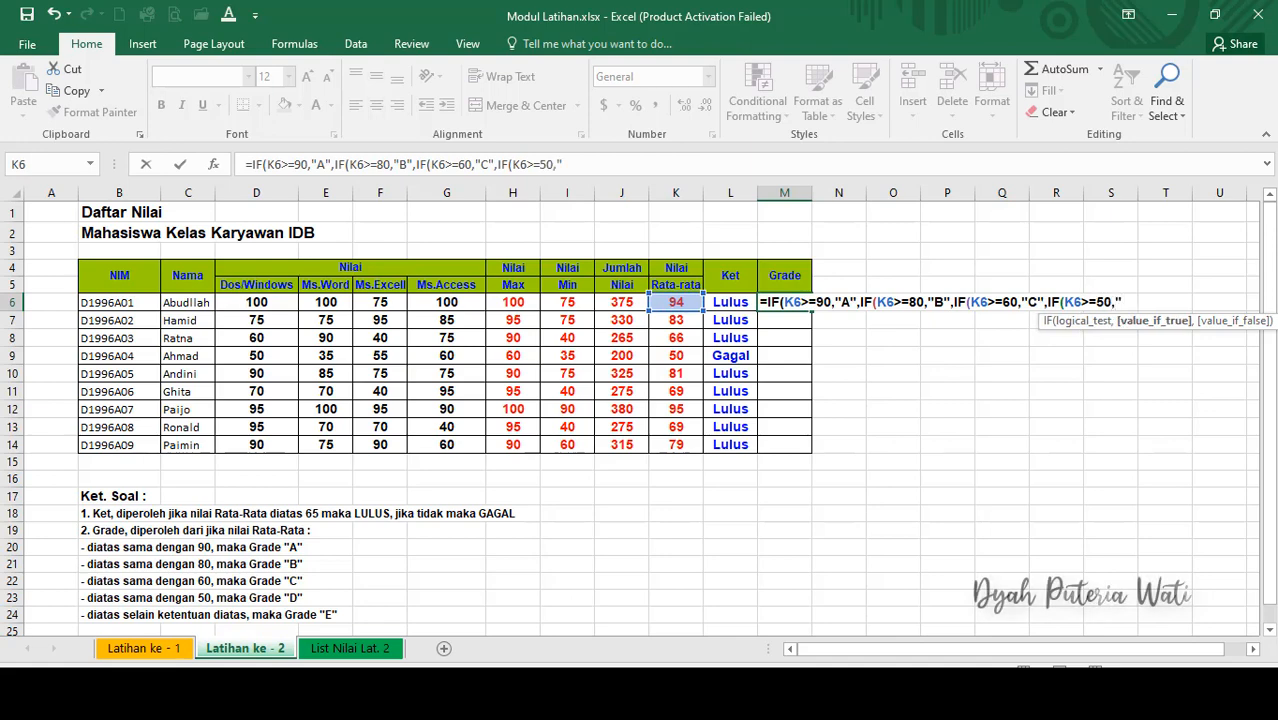
text(D")
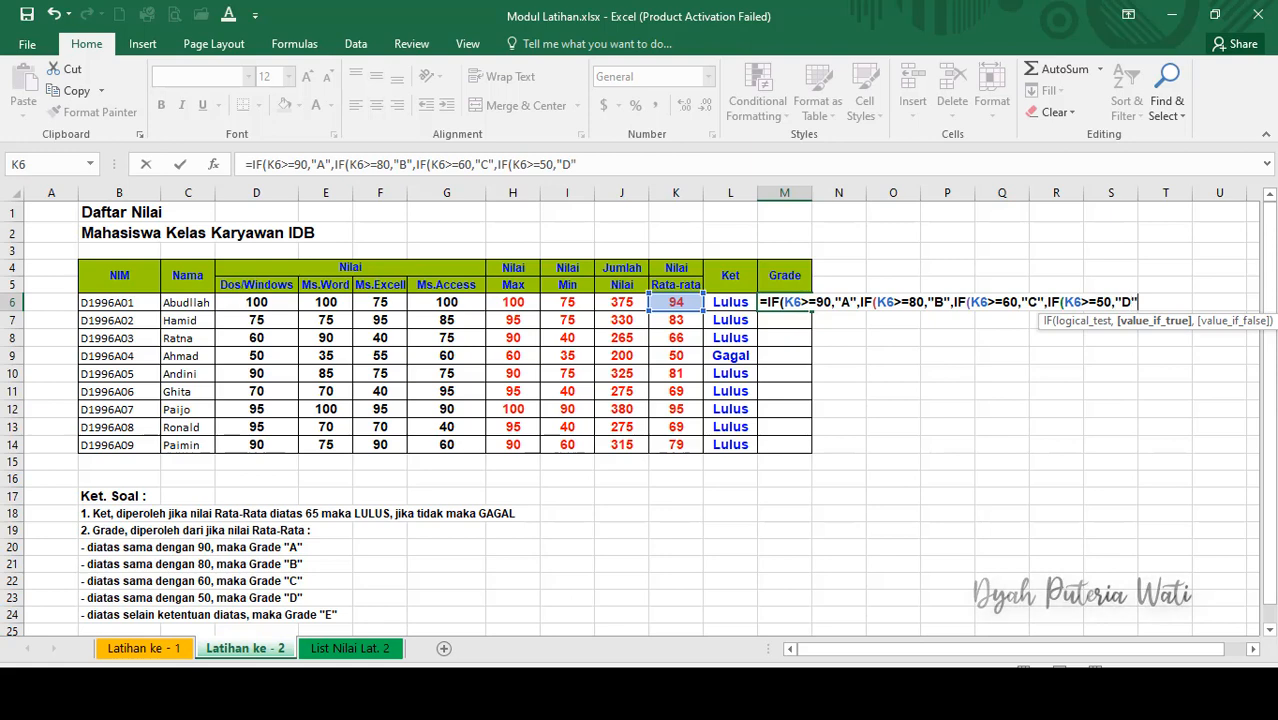
Finish the M6 Grade formula with "E" as the fallback value, close all four IF brackets and enter it
text(,")
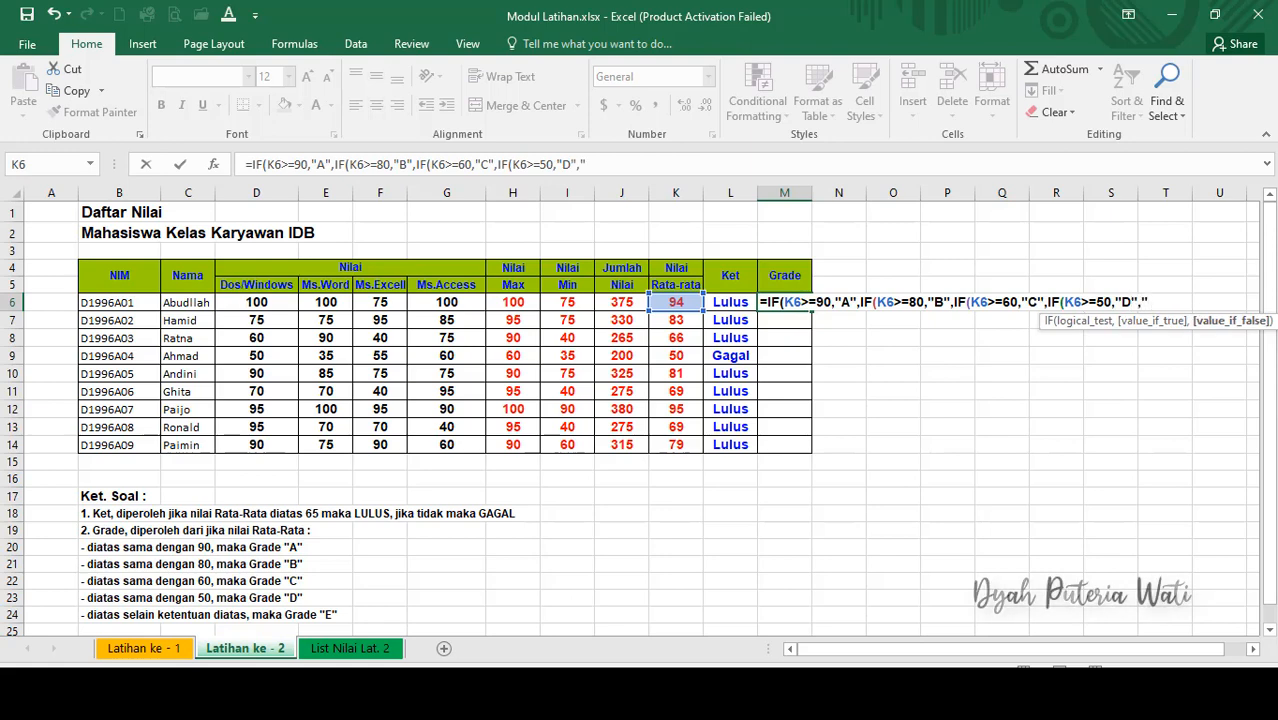
text(E)
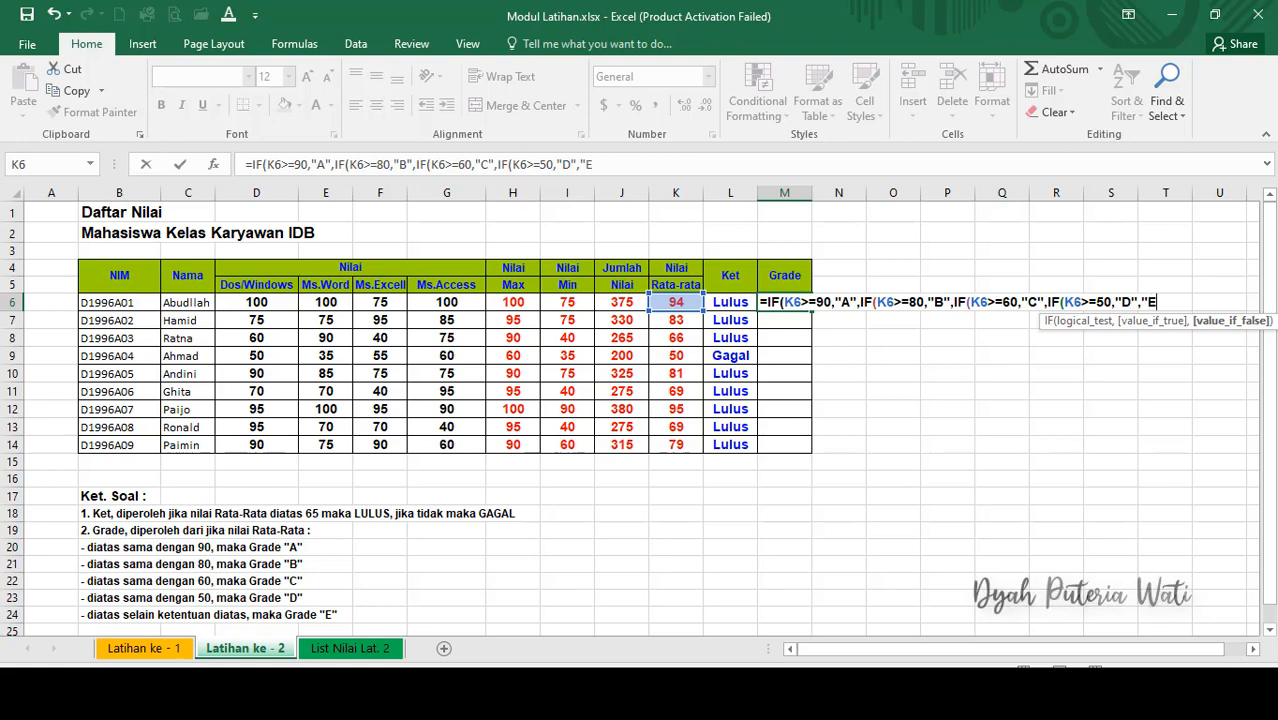
text(")
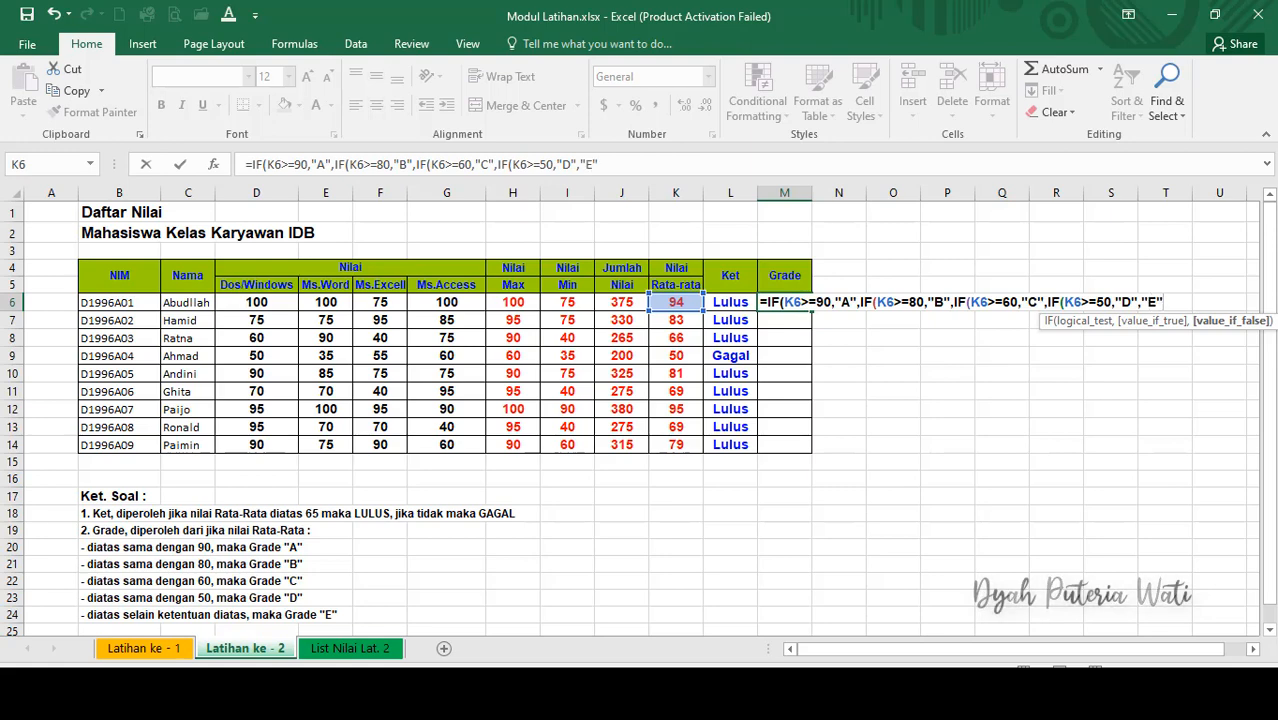
text())
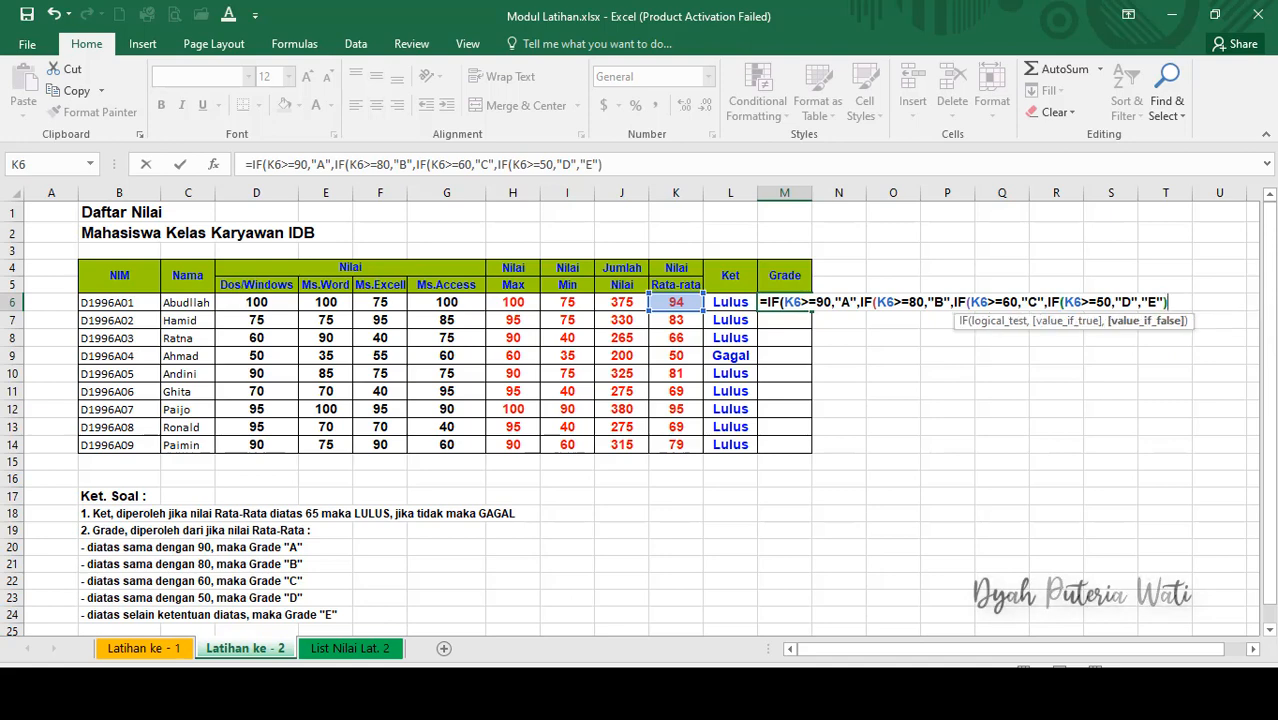
text())
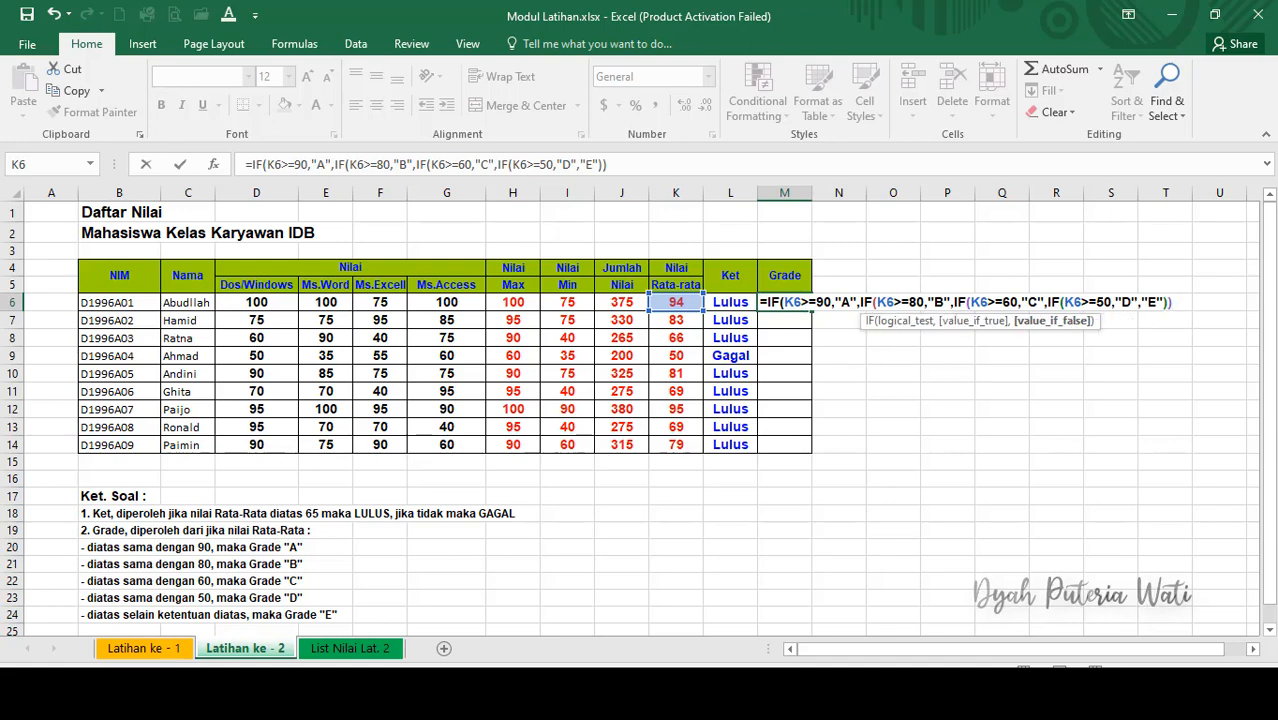
text()))
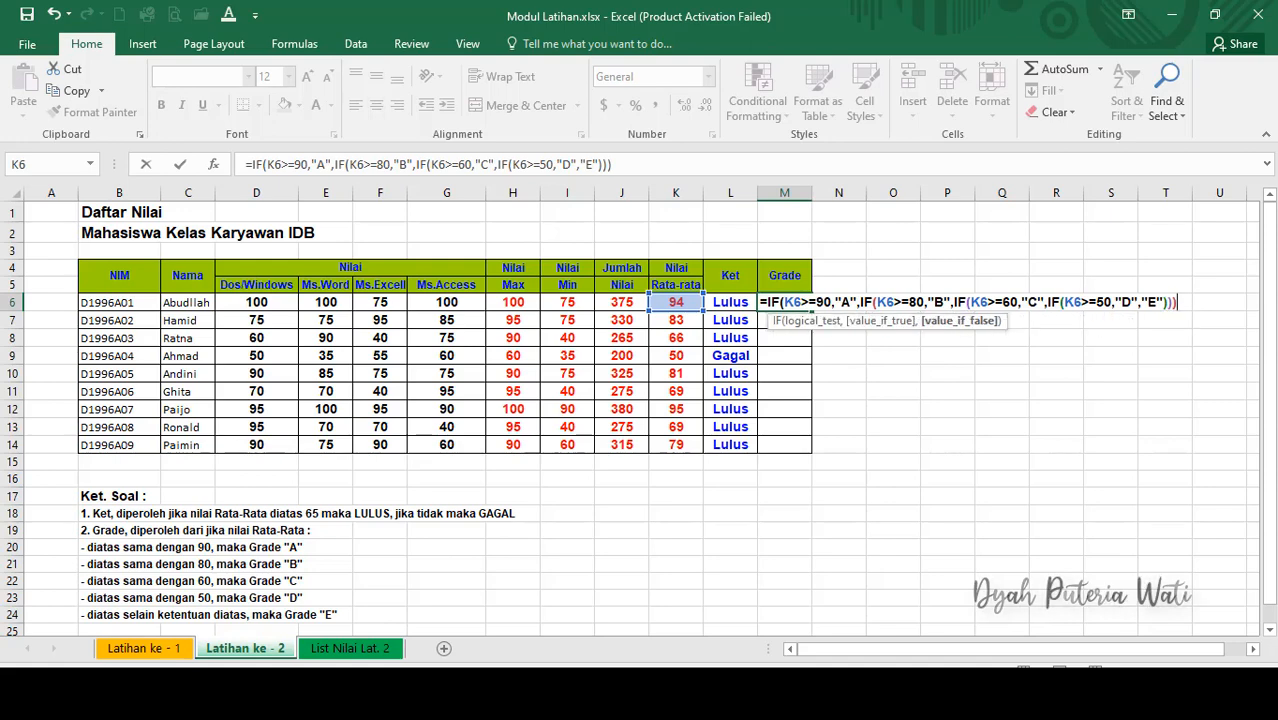
text())
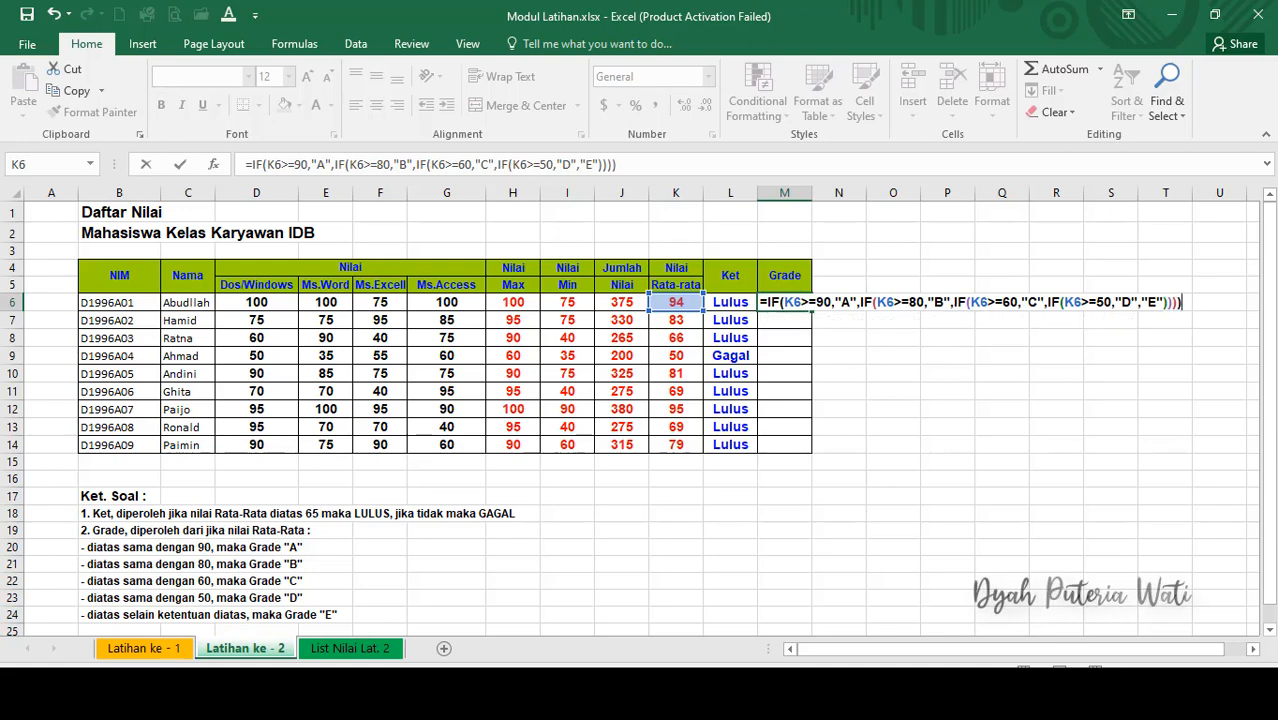
key(Return)
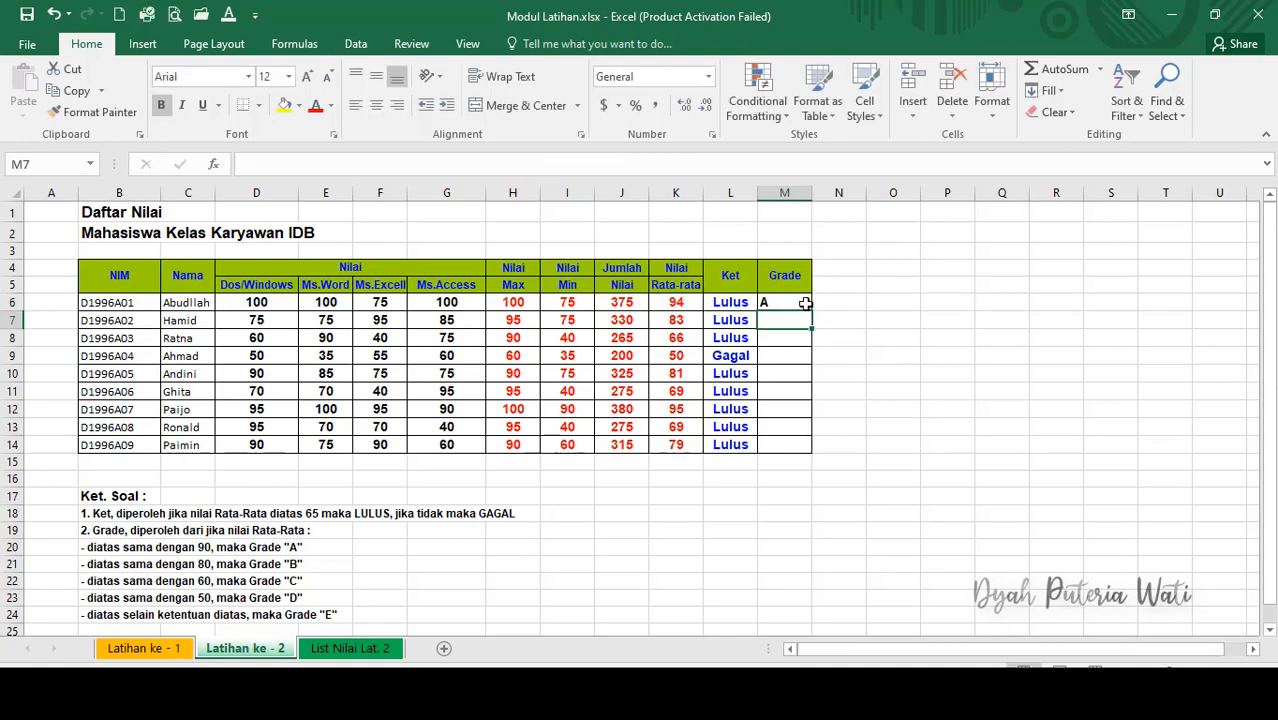
Copy the Grade formula from M6 down through M14 and center the grades in the column
click(788, 285)
click(801, 302)
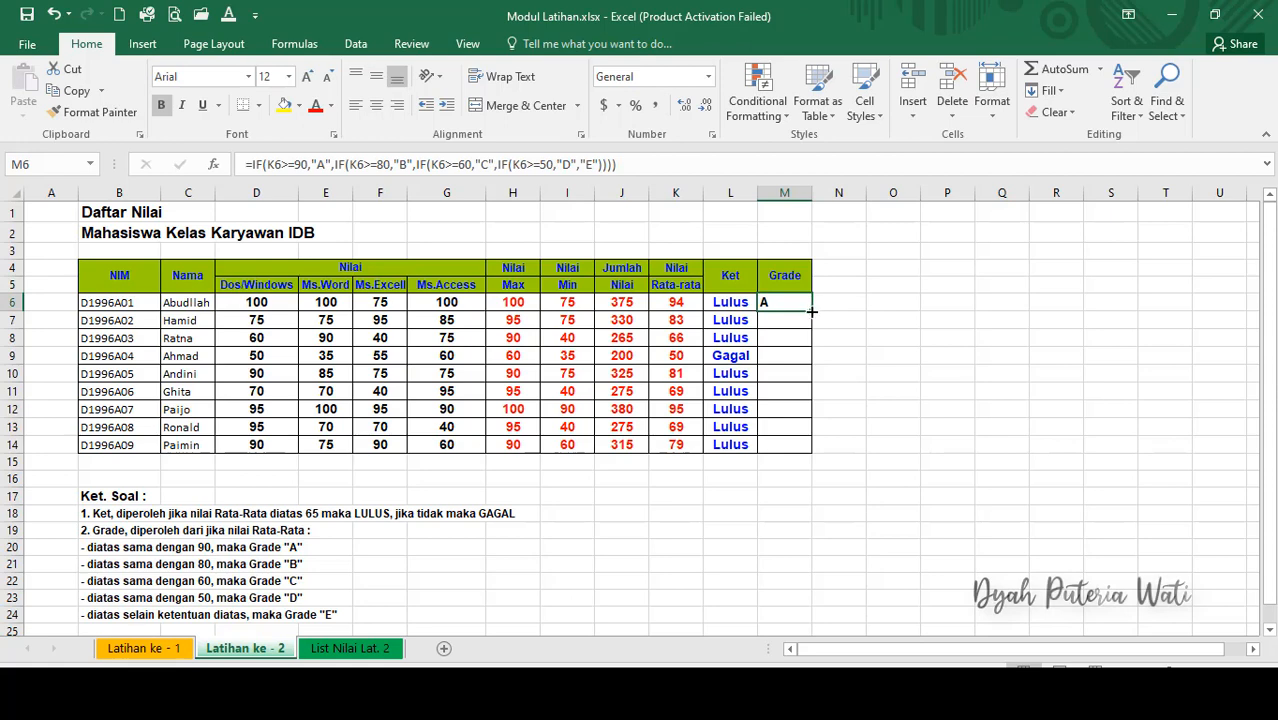
drag(812, 311, 817, 451)
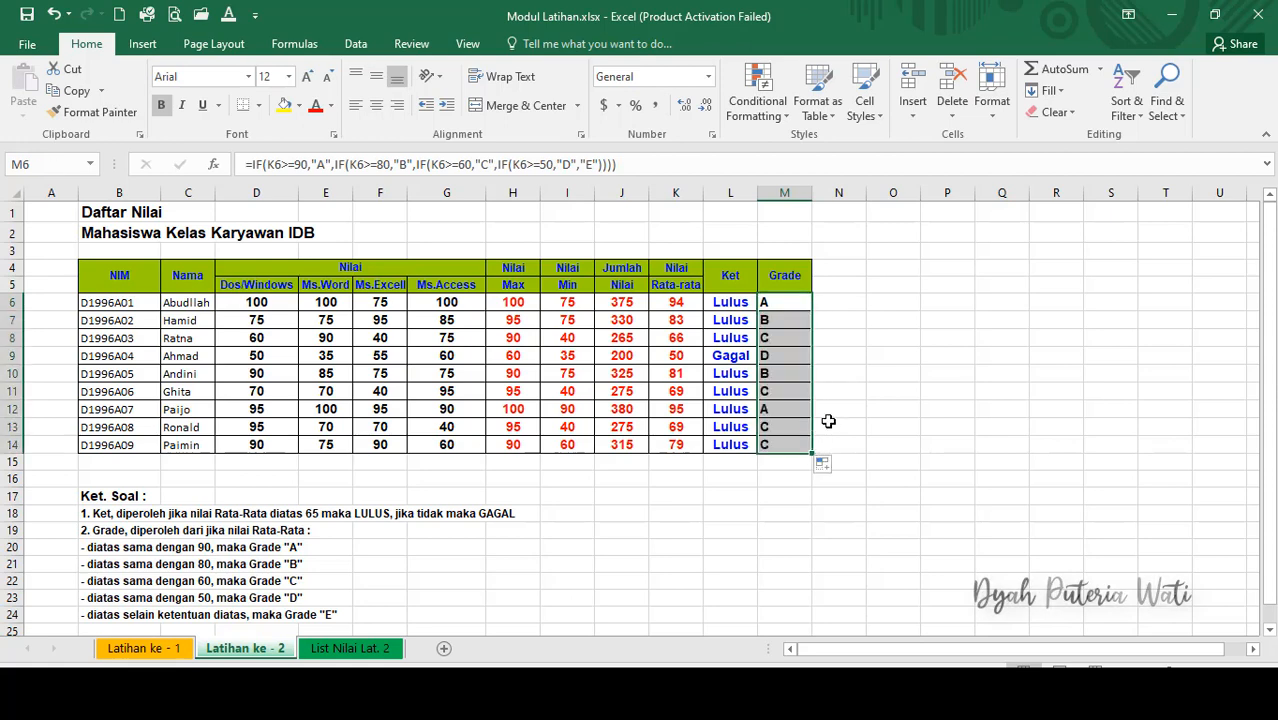
click(376, 105)
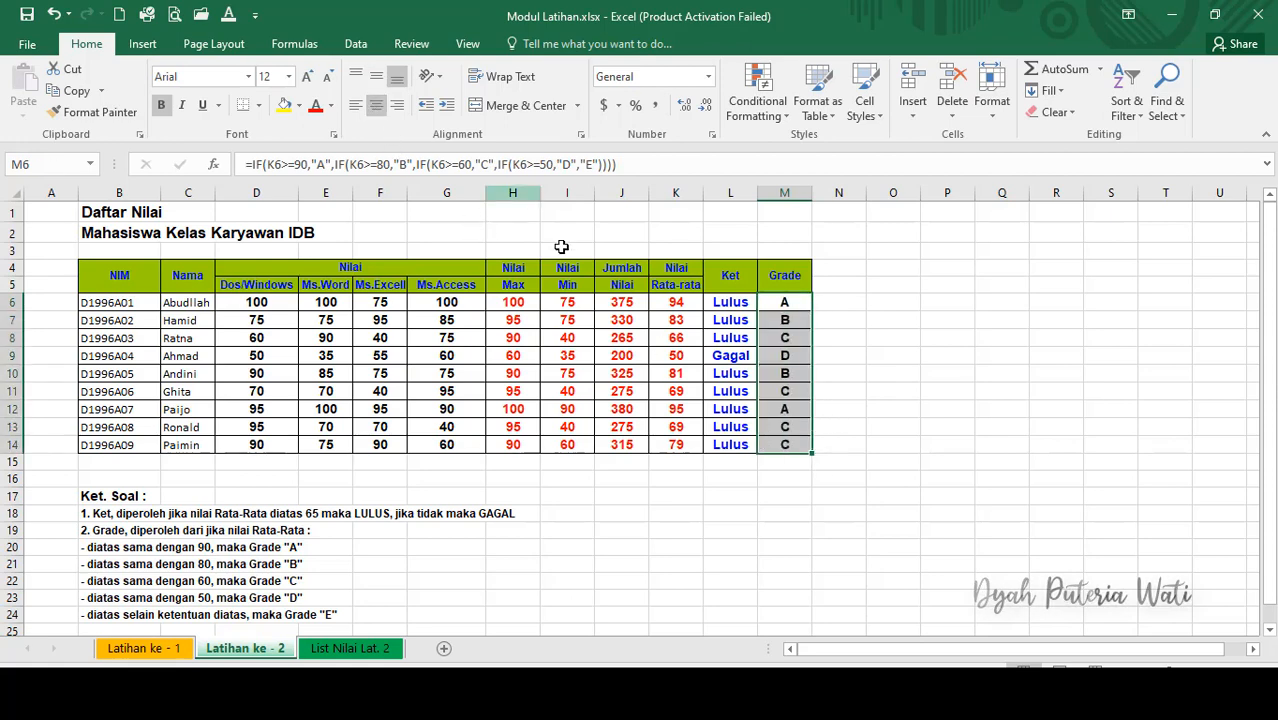
Review the nested IF conditions of the Grade formula in M6 and the copied formula in M7
click(797, 302)
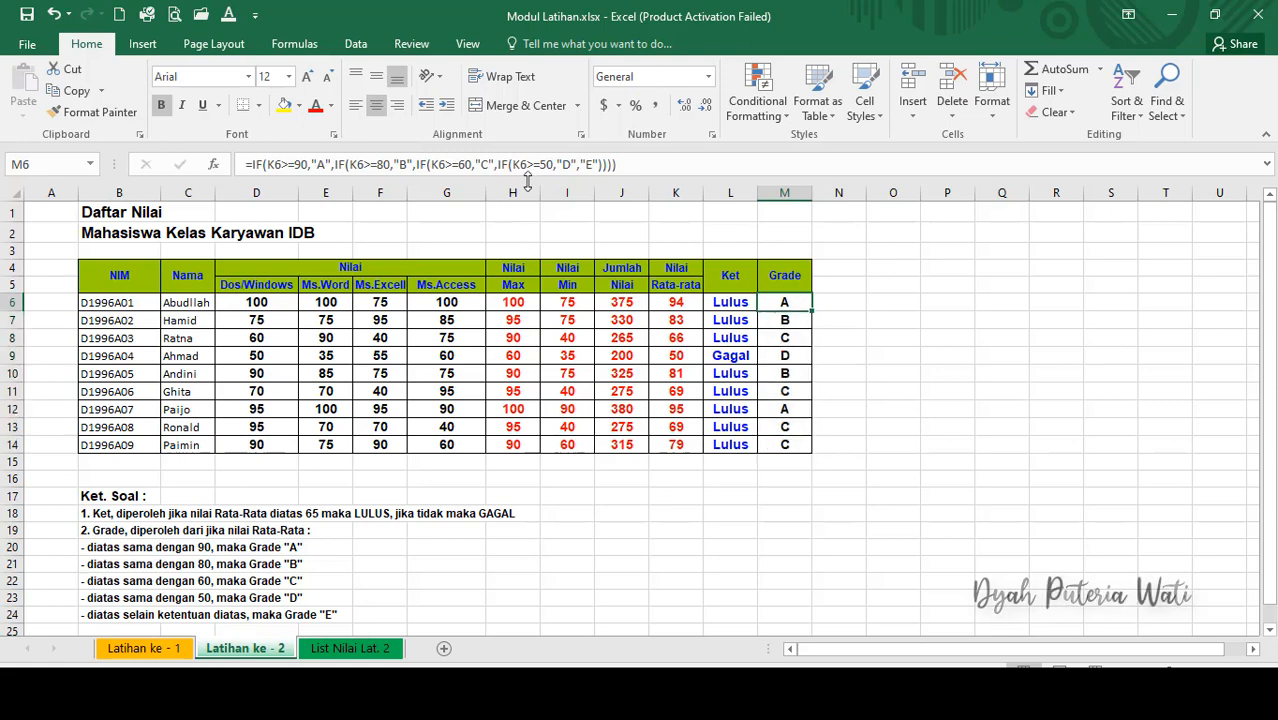
click(644, 165)
drag(582, 147, 306, 143)
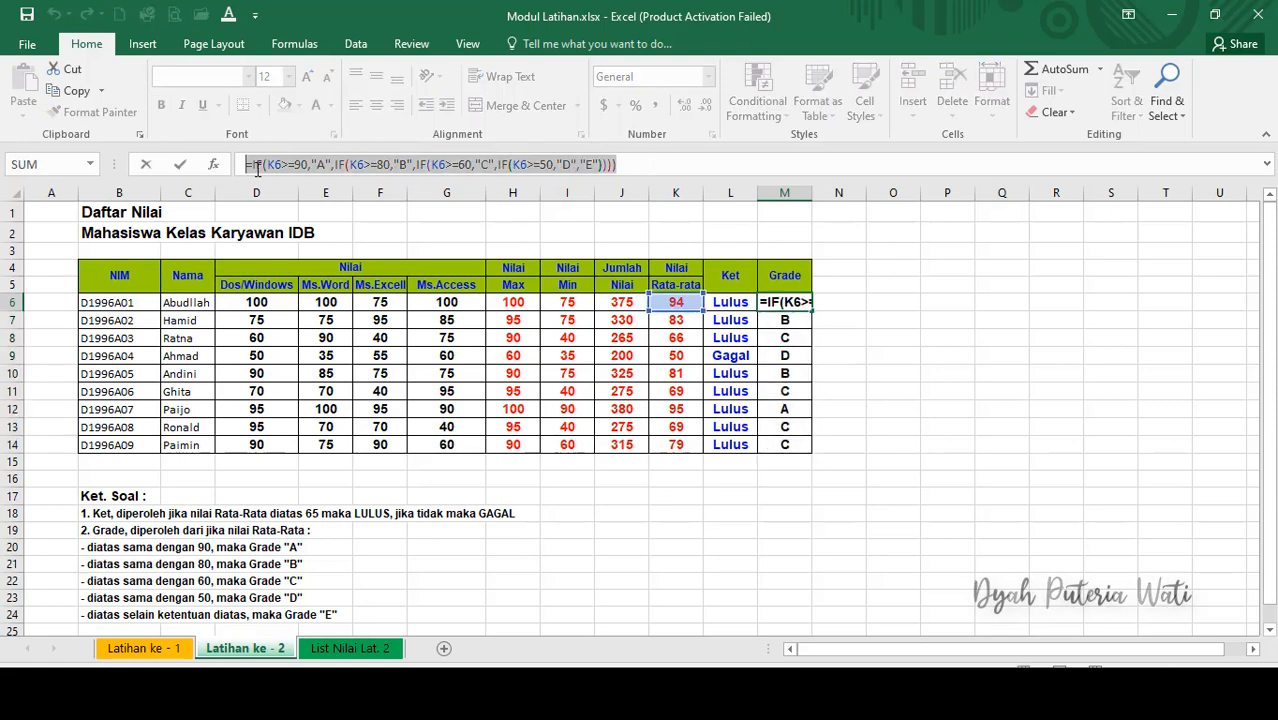
drag(246, 165, 498, 163)
click(311, 165)
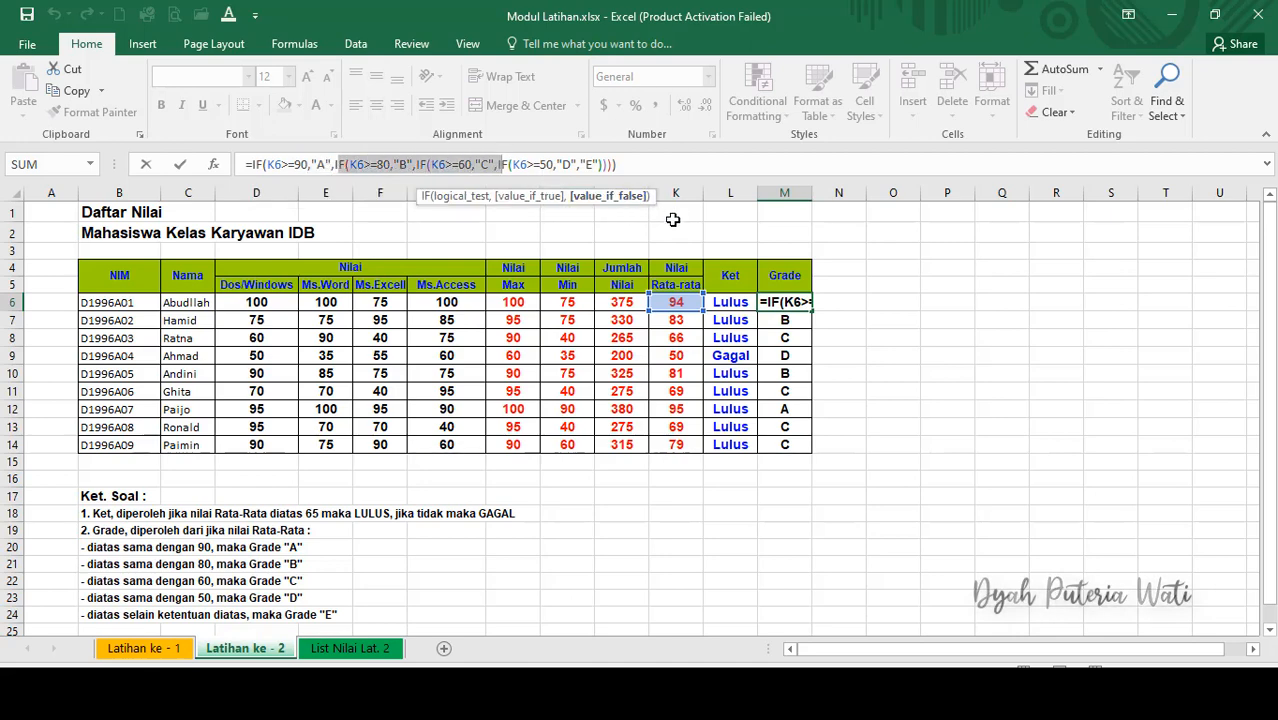
click(694, 165)
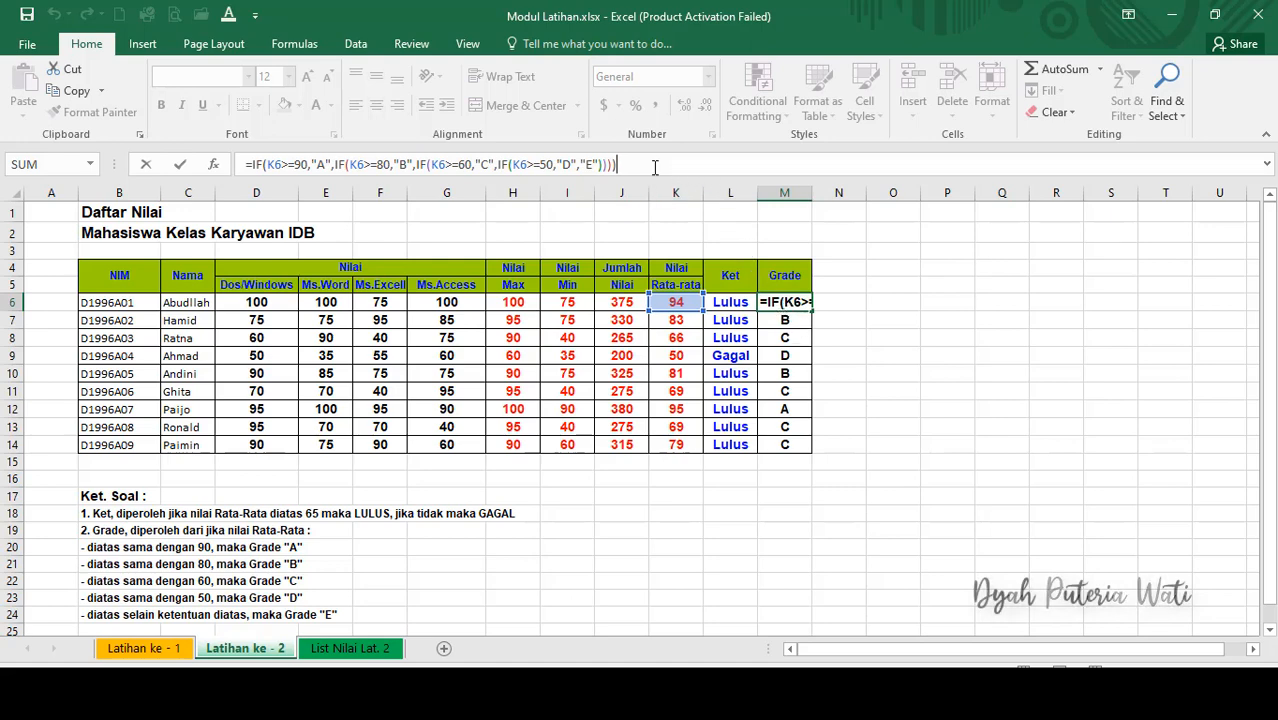
click(783, 322)
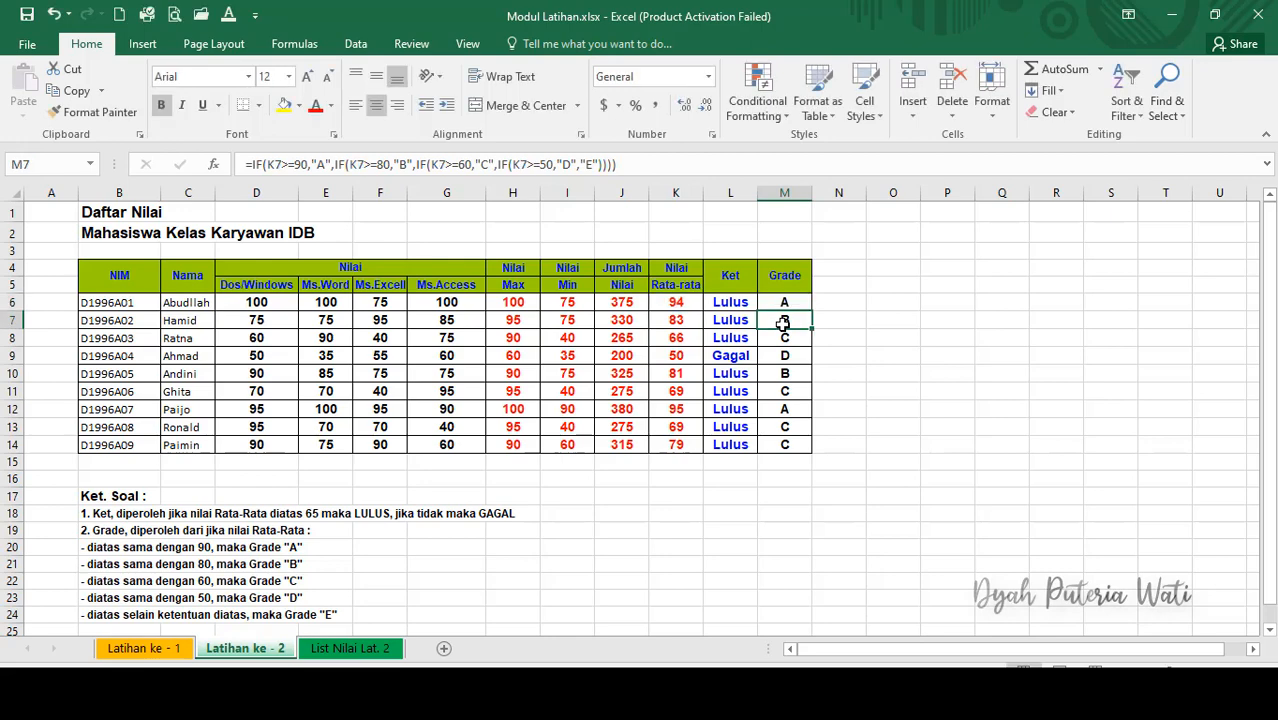